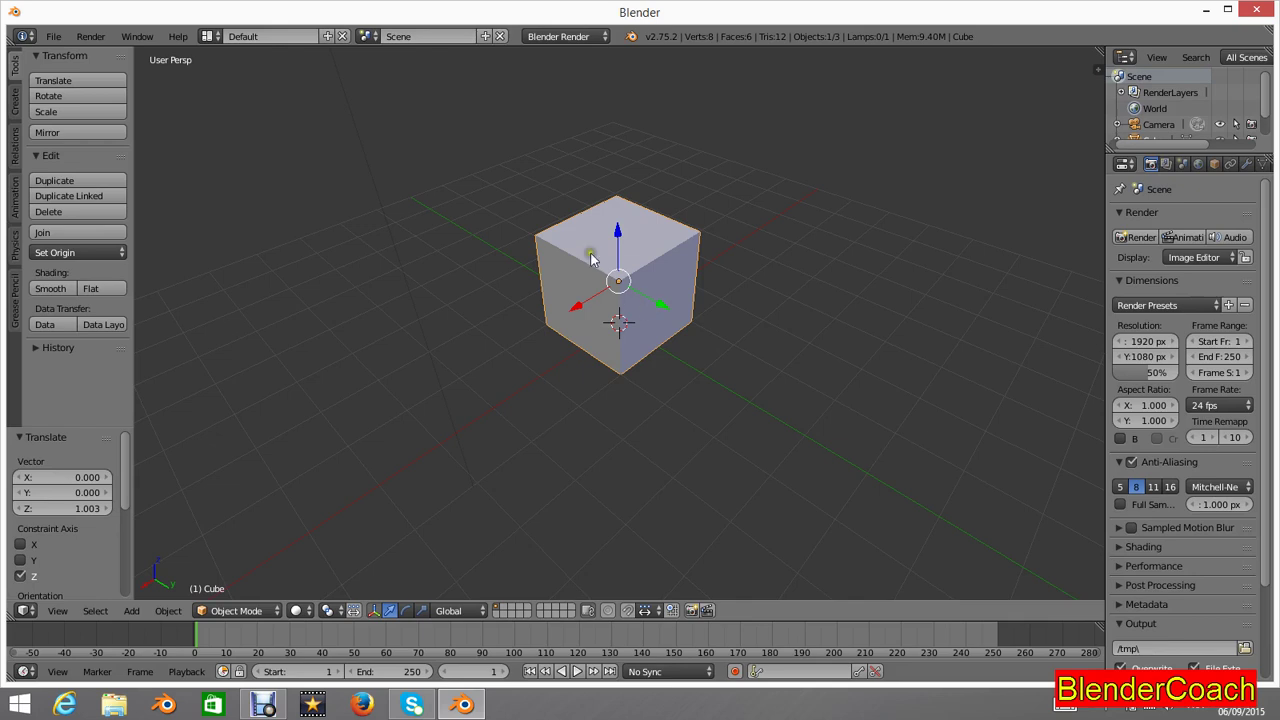
Step: Examine the default cube from several angles and distances in the 3D view
{"action": "middle_click_drag", "start_coordinate": [577, 265], "coordinate": [756, 231]}
{"action": "middle_click_drag", "start_coordinate": [637, 157], "coordinate": [737, 223]}
{"action": "scroll", "coordinate": [555, 219], "scroll_direction": "down", "scroll_amount": 3}
{"action": "scroll", "coordinate": [696, 216], "scroll_direction": "up", "scroll_amount": 2}
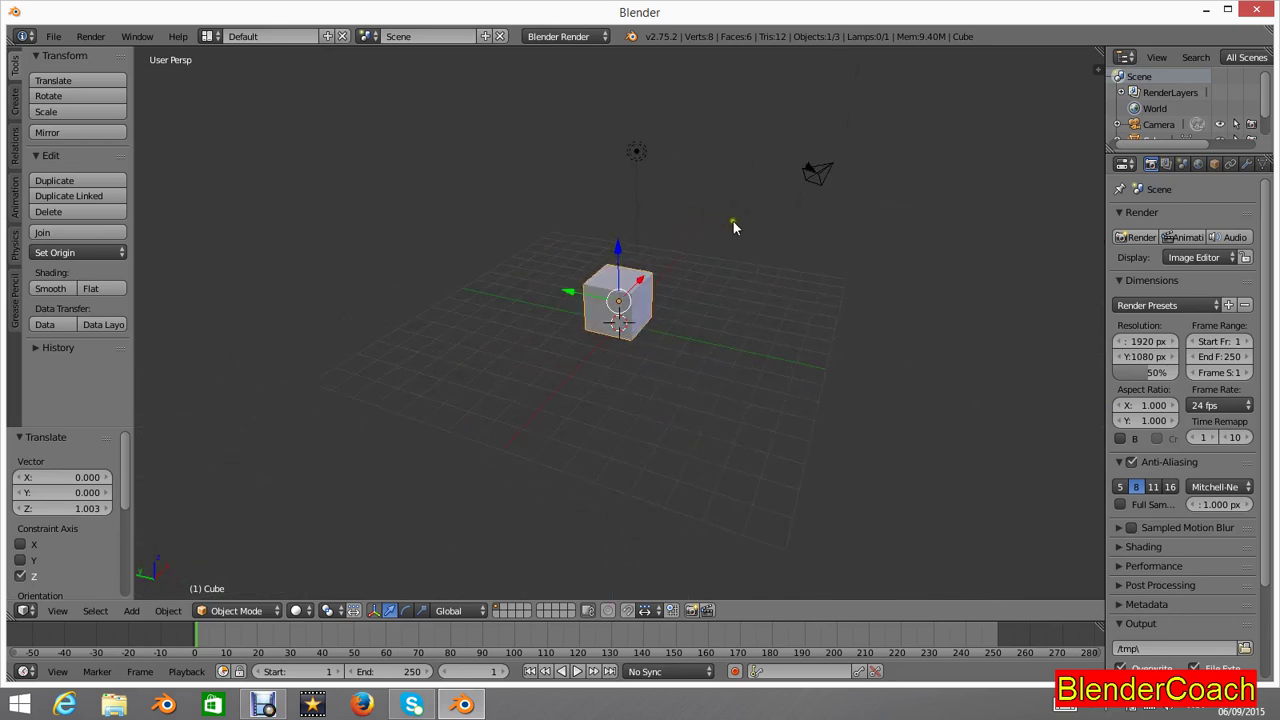
{"action": "scroll", "coordinate": [710, 245], "scroll_direction": "up", "scroll_amount": 5}
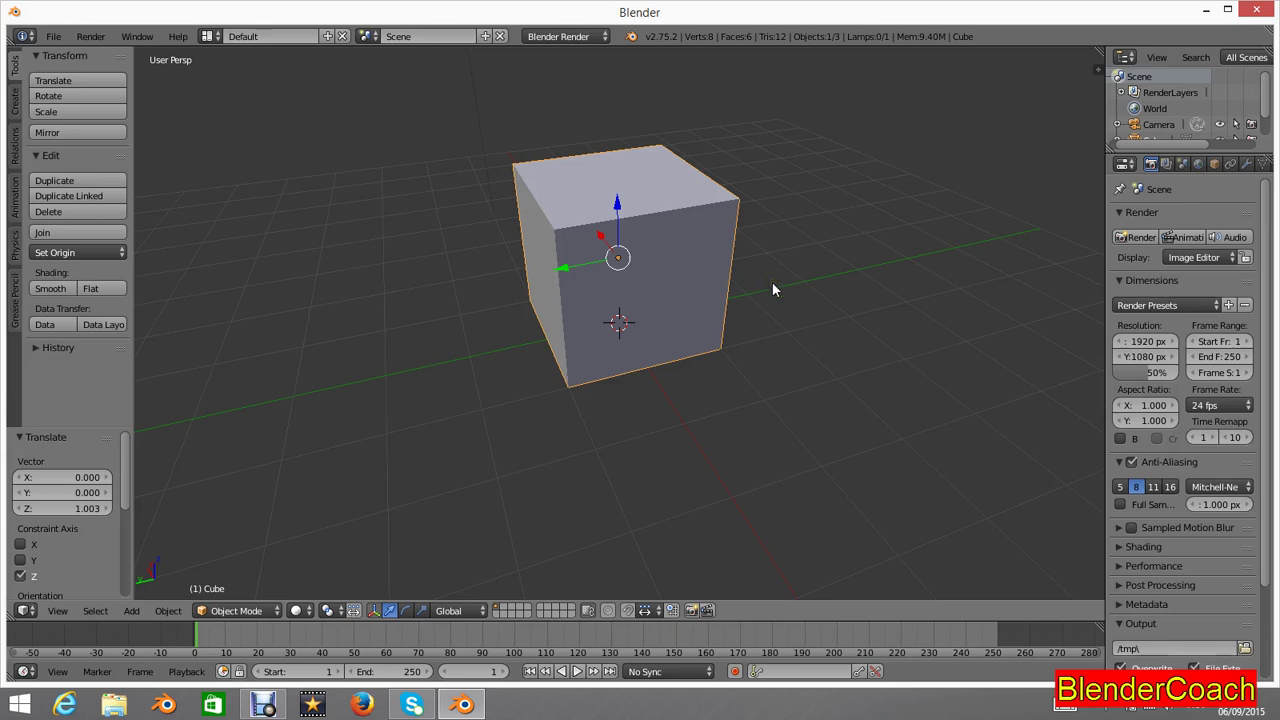
{"action": "scroll", "coordinate": [606, 200], "scroll_direction": "down", "scroll_amount": 2}
{"action": "middle_click_drag", "start_coordinate": [528, 240], "coordinate": [632, 236]}
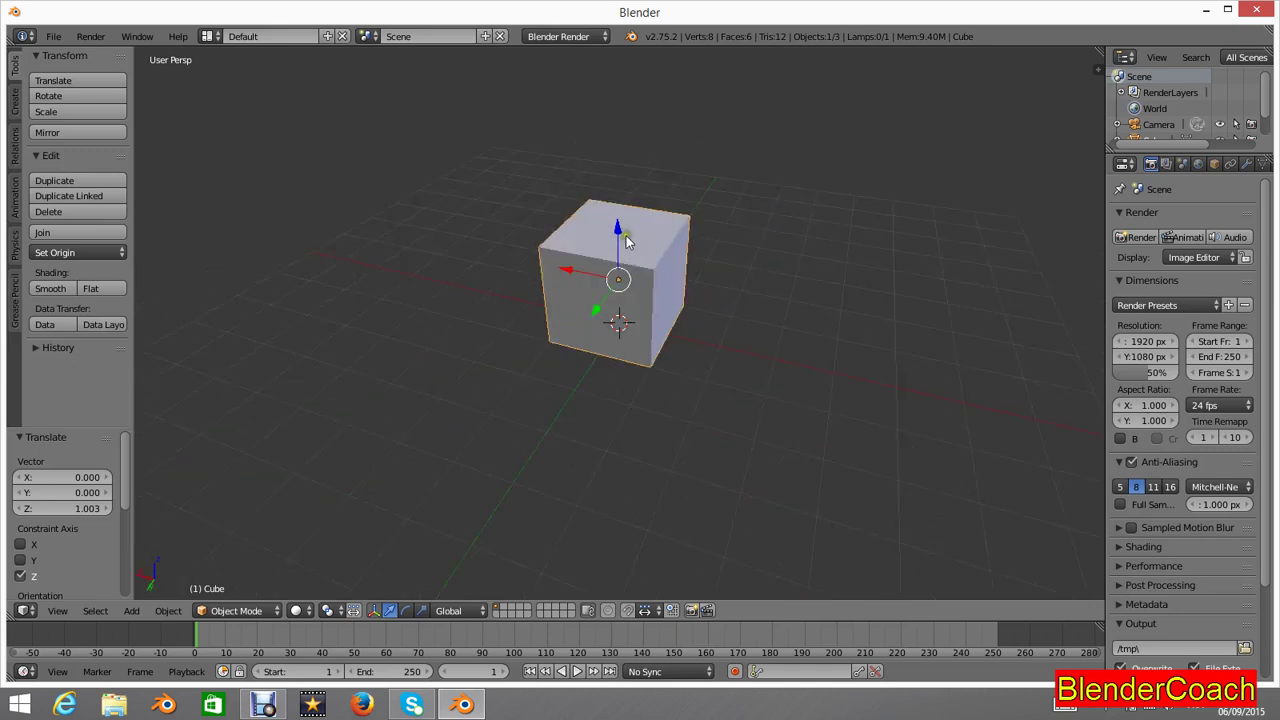
{"action": "scroll", "coordinate": [612, 236], "scroll_direction": "down", "scroll_amount": 1}
{"action": "middle_click_drag", "start_coordinate": [612, 236], "coordinate": [592, 290]}
{"action": "scroll", "coordinate": [590, 282], "scroll_direction": "up", "scroll_amount": 1}
{"action": "scroll", "coordinate": [650, 277], "scroll_direction": "up", "scroll_amount": 1}
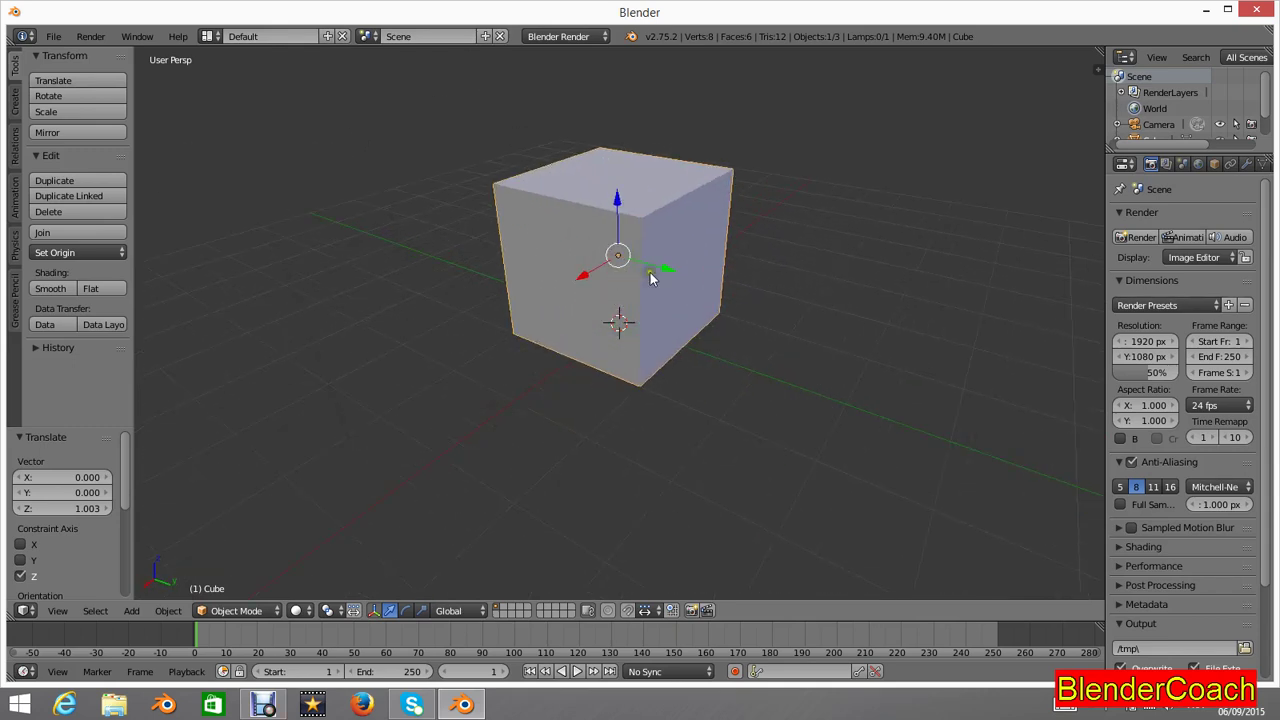
Step: Switch the cube from Object Mode to Edit Mode, toggling between both modes to compare them
{"action": "key", "text": "Tab"}
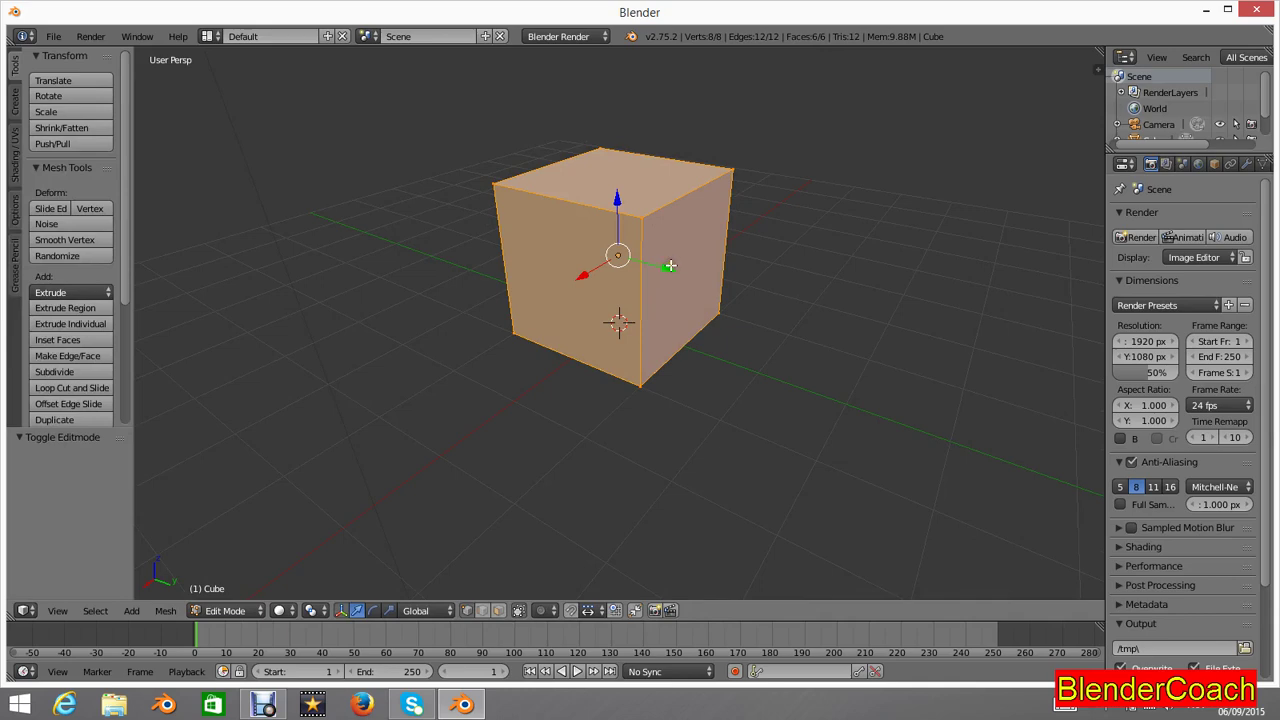
{"action": "key", "text": "Tab"}
{"action": "key", "text": "Tab"}
{"action": "middle_click_drag", "start_coordinate": [431, 218], "coordinate": [701, 204]}
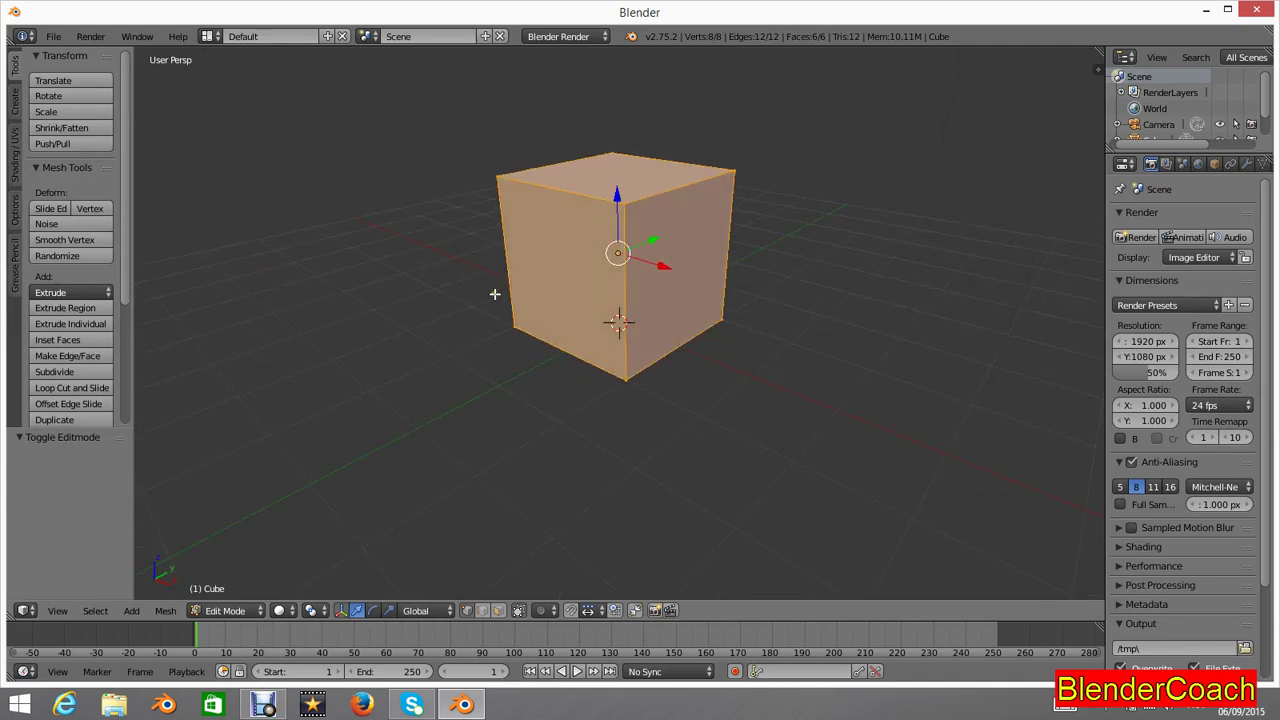
{"action": "middle_click_drag", "start_coordinate": [494, 294], "coordinate": [596, 298]}
{"action": "key", "text": "Tab"}
{"action": "middle_click_drag", "start_coordinate": [483, 234], "coordinate": [613, 229]}
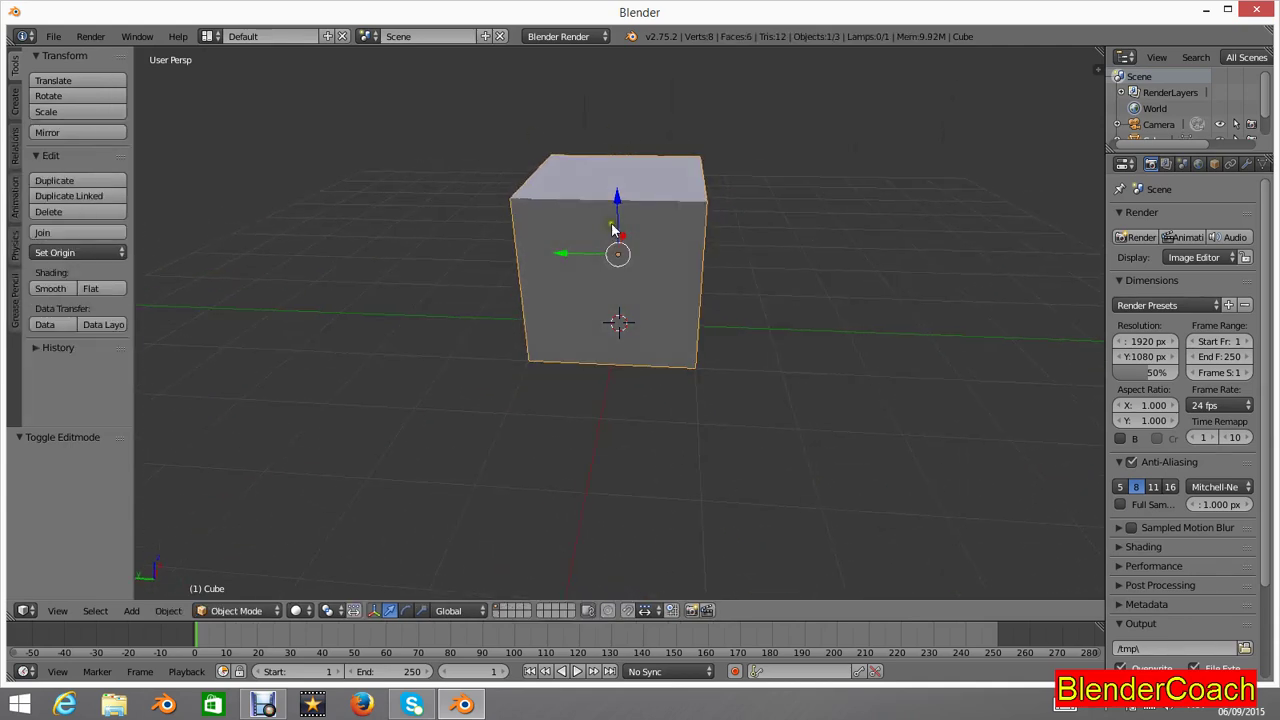
{"action": "key", "text": "Tab"}
{"action": "middle_click_drag", "start_coordinate": [483, 189], "coordinate": [580, 198]}
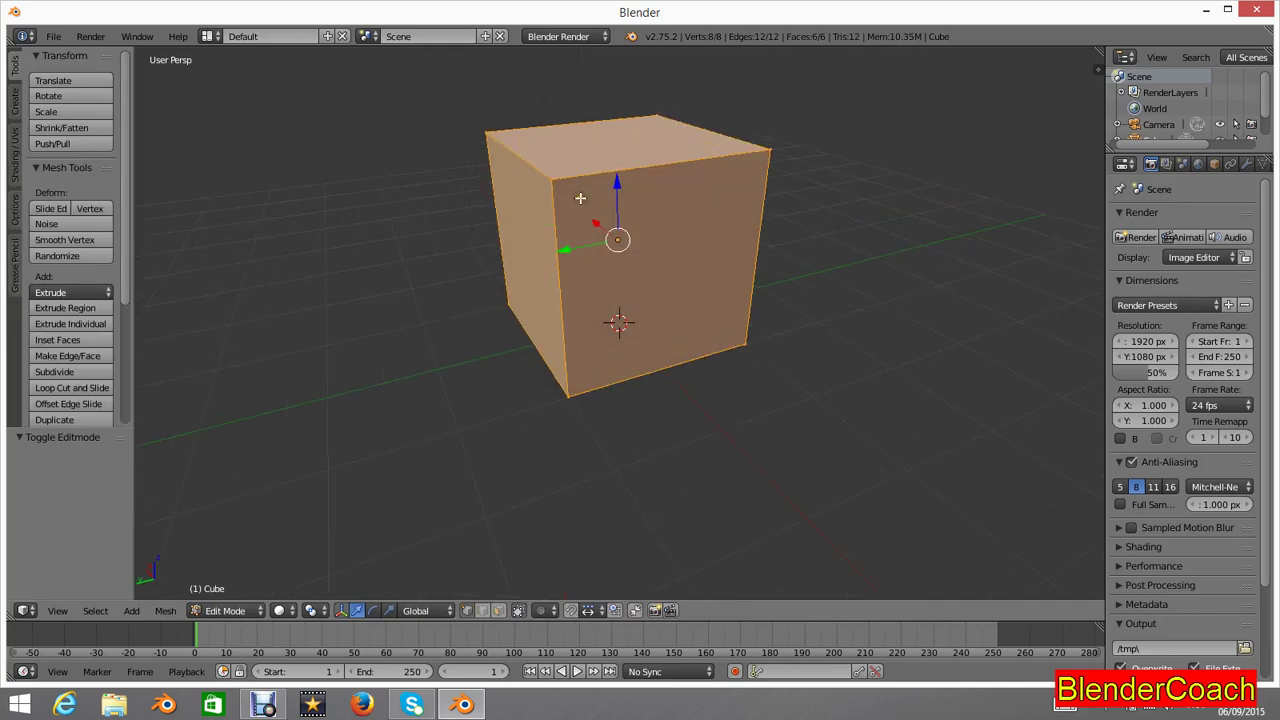
Step: Select individual corner vertices of the cube one after another, finishing with the nearest lower corner
{"action": "scroll", "coordinate": [580, 198], "scroll_direction": "up", "scroll_amount": 4}
{"action": "scroll", "coordinate": [580, 192], "scroll_direction": "down", "scroll_amount": 2}
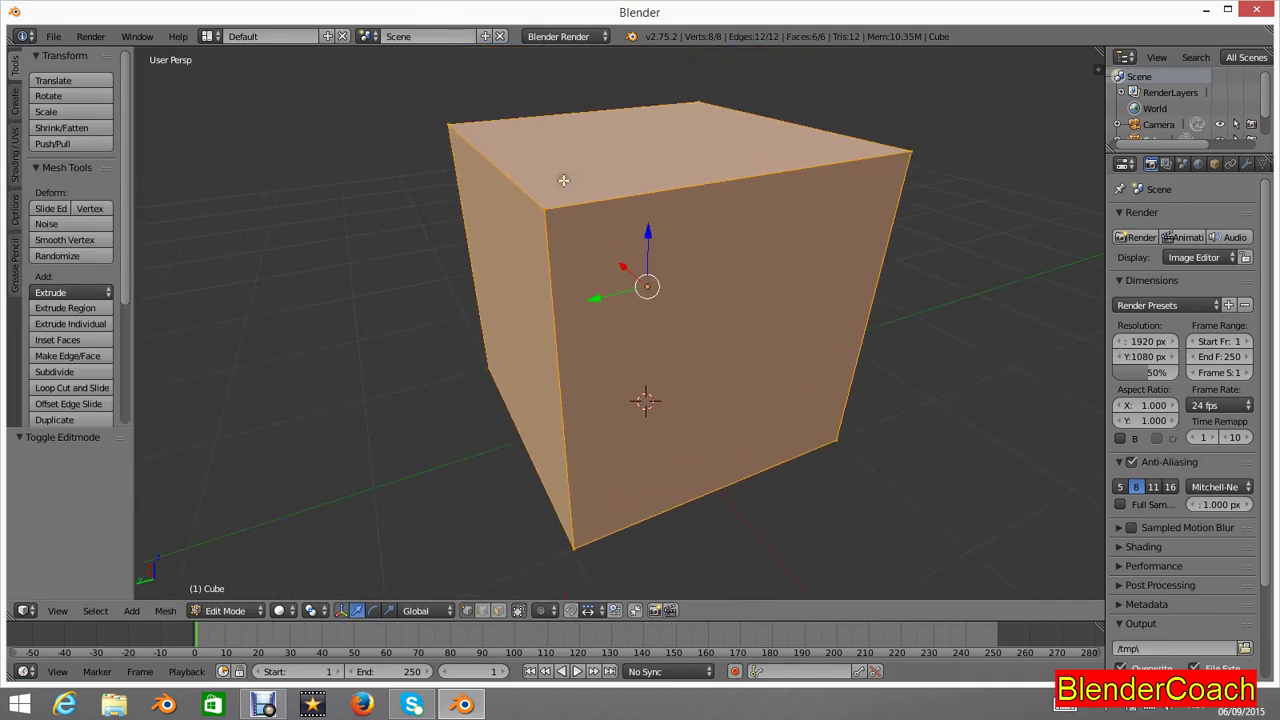
{"action": "scroll", "coordinate": [563, 185], "scroll_direction": "up", "scroll_amount": 2}
{"action": "scroll", "coordinate": [575, 200], "scroll_direction": "up", "scroll_amount": 2}
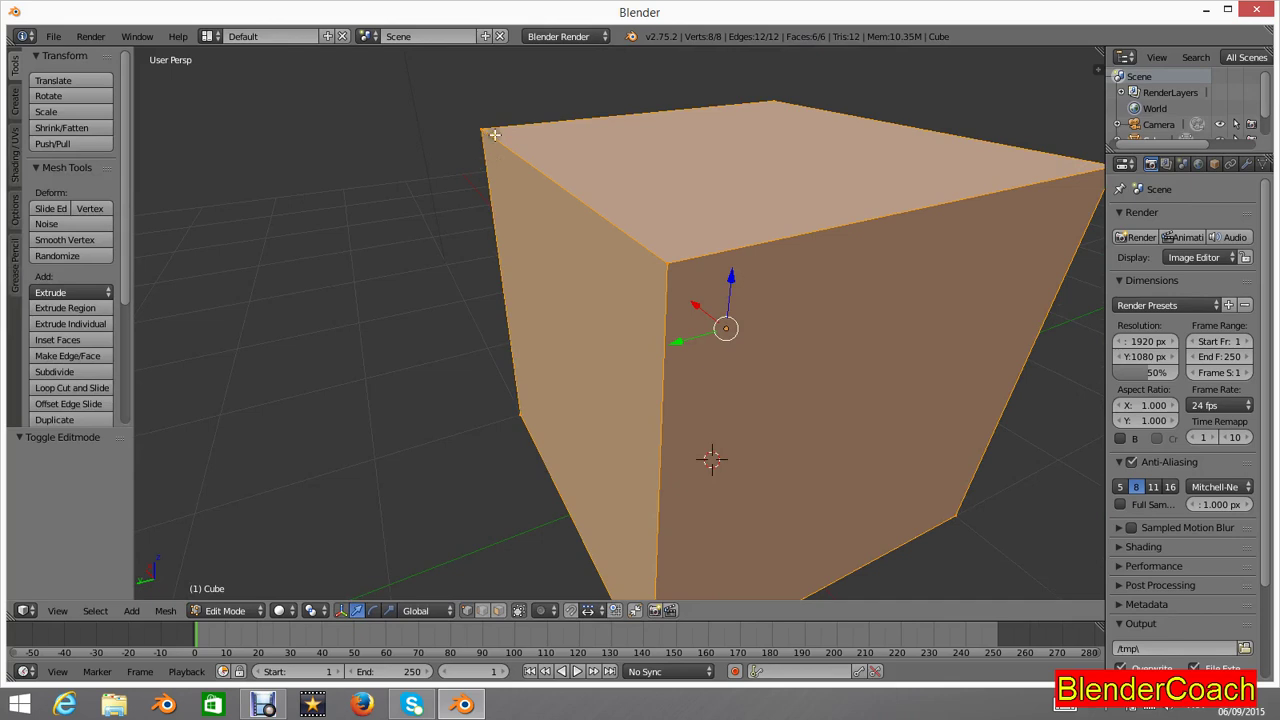
{"action": "scroll", "coordinate": [850, 185], "scroll_direction": "down", "scroll_amount": 2}
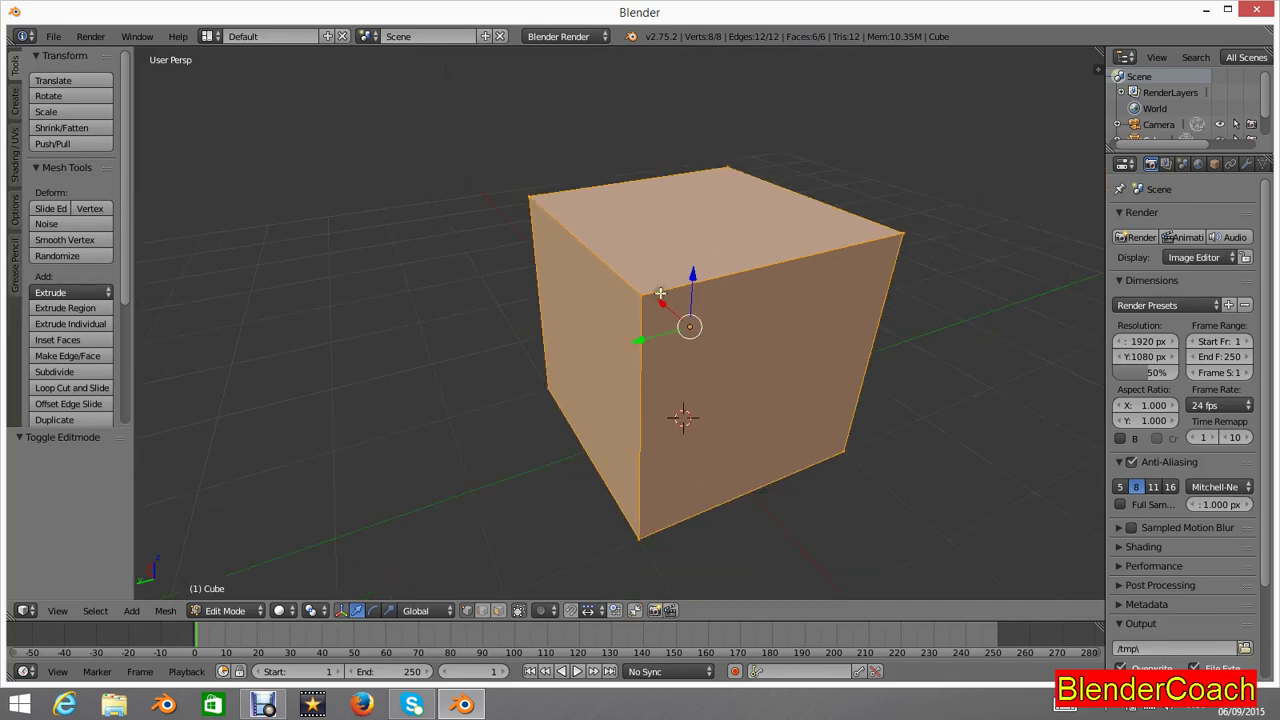
{"action": "scroll", "coordinate": [698, 284], "scroll_direction": "up", "scroll_amount": 2}
{"action": "right_click", "coordinate": [670, 264]}
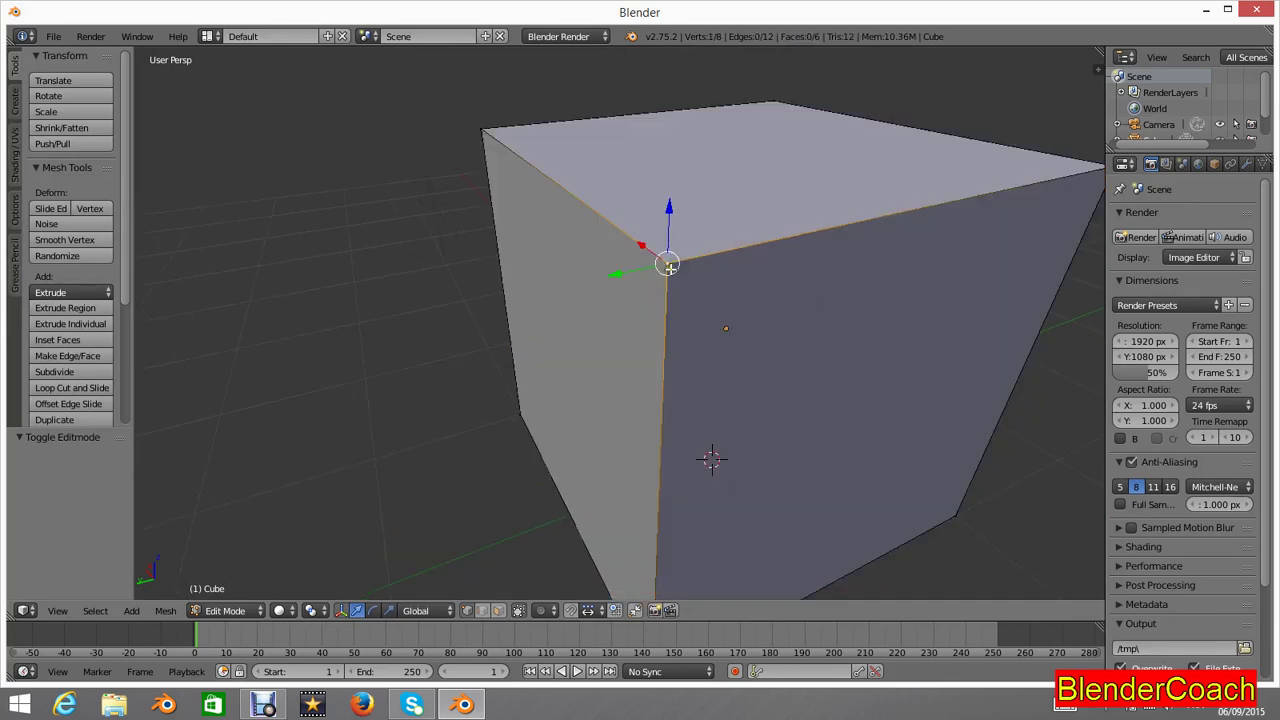
{"action": "right_click", "coordinate": [481, 129]}
{"action": "right_click", "coordinate": [771, 99]}
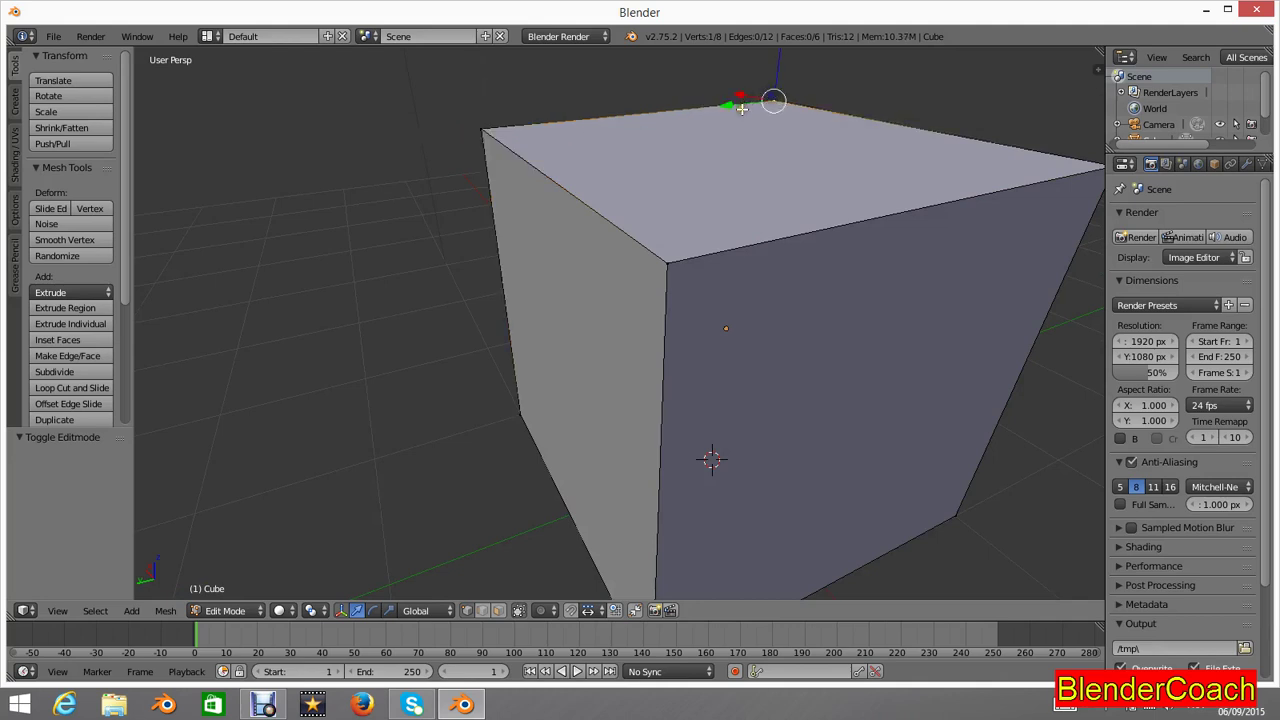
{"action": "scroll", "coordinate": [776, 125], "scroll_direction": "down", "scroll_amount": 3}
{"action": "right_click", "coordinate": [901, 232]}
{"action": "right_click", "coordinate": [851, 449]}
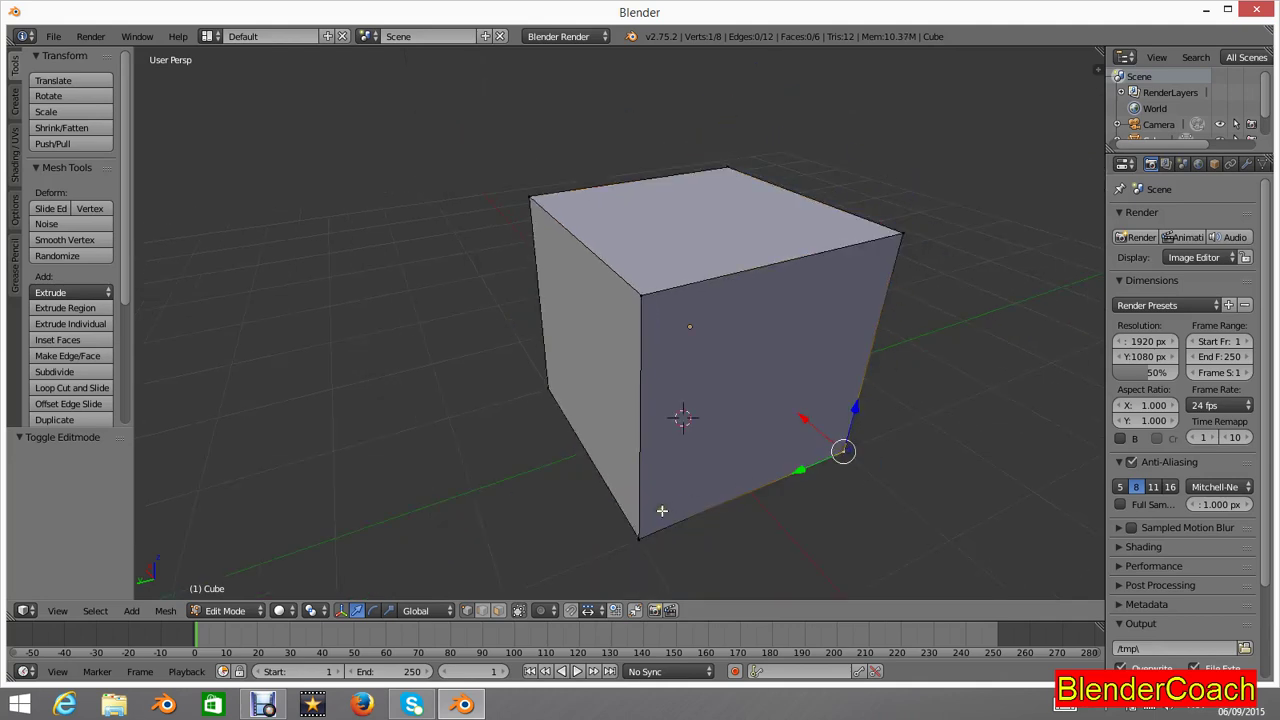
{"action": "right_click", "coordinate": [662, 535]}
Step: Change the mesh select mode to Edge and after that to Face
{"action": "key", "text": "ctrl+Tab"}
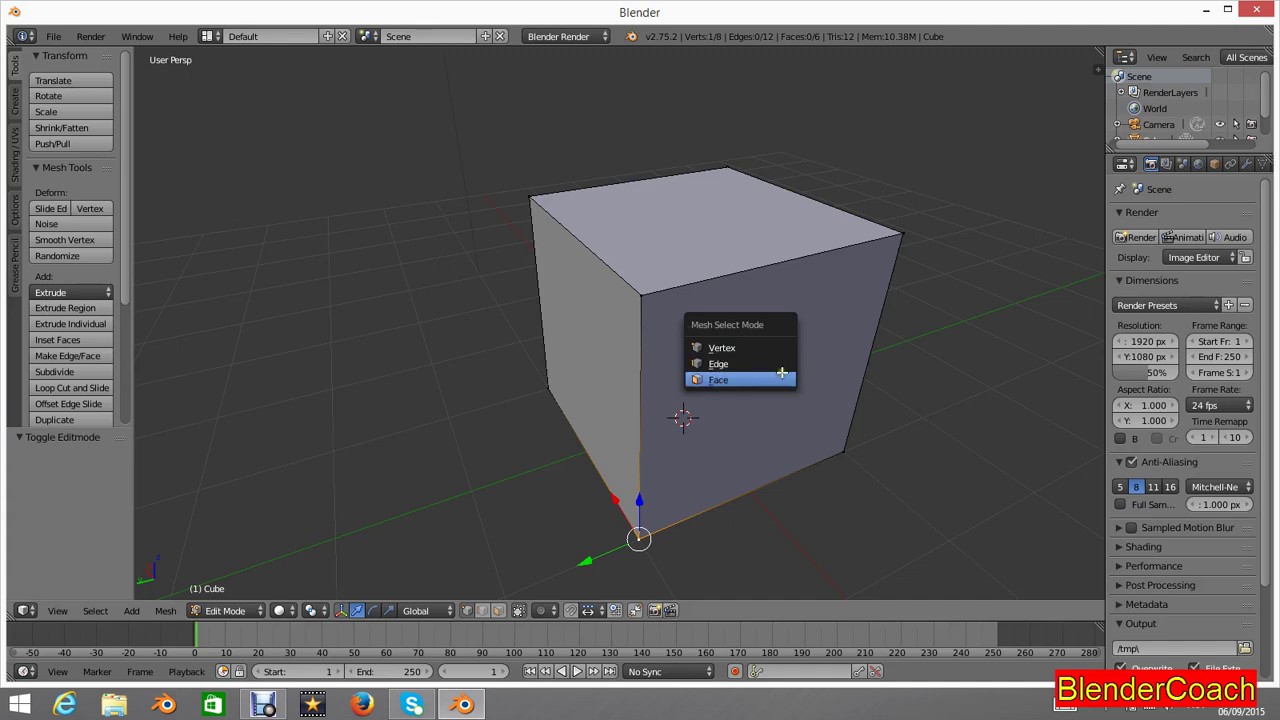
{"action": "left_click", "coordinate": [732, 363]}
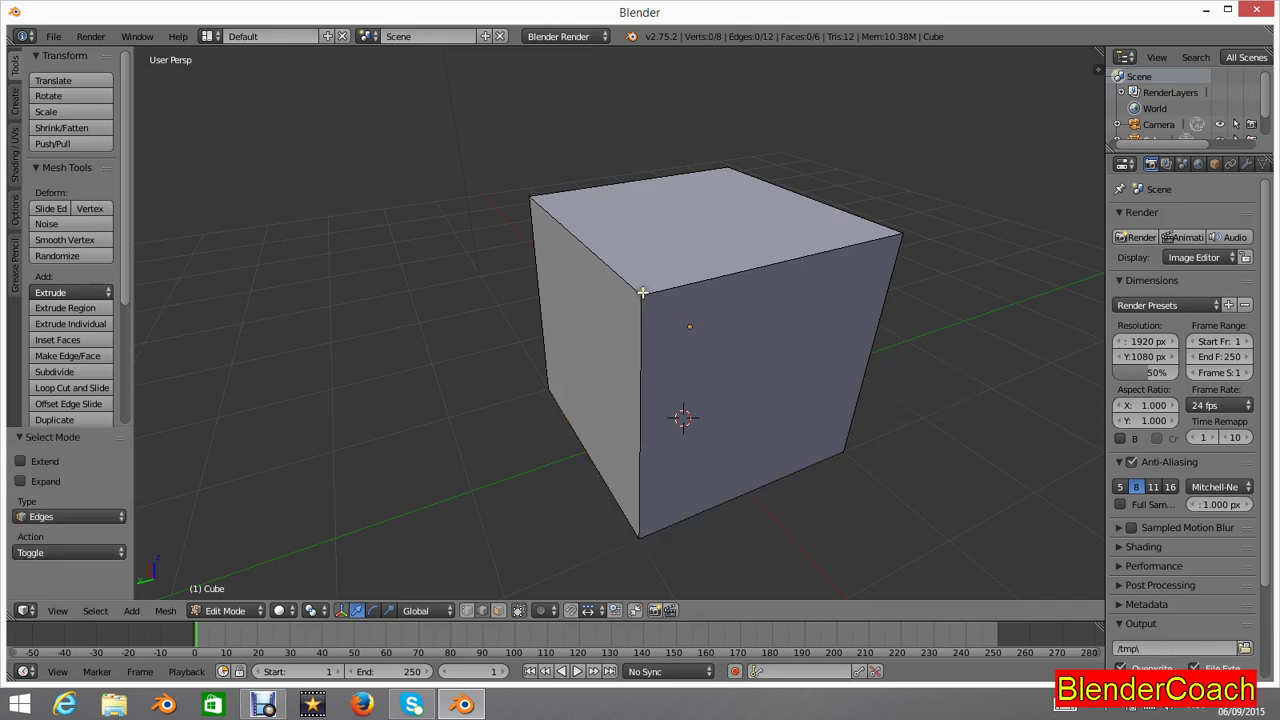
{"action": "key", "text": "ctrl+Tab"}
{"action": "left_click", "coordinate": [685, 364]}
Step: Select the cube's visible faces one at a time, finishing with only the top face selected
{"action": "right_click", "coordinate": [766, 396]}
{"action": "right_click", "coordinate": [686, 196]}
{"action": "right_click", "coordinate": [593, 314]}
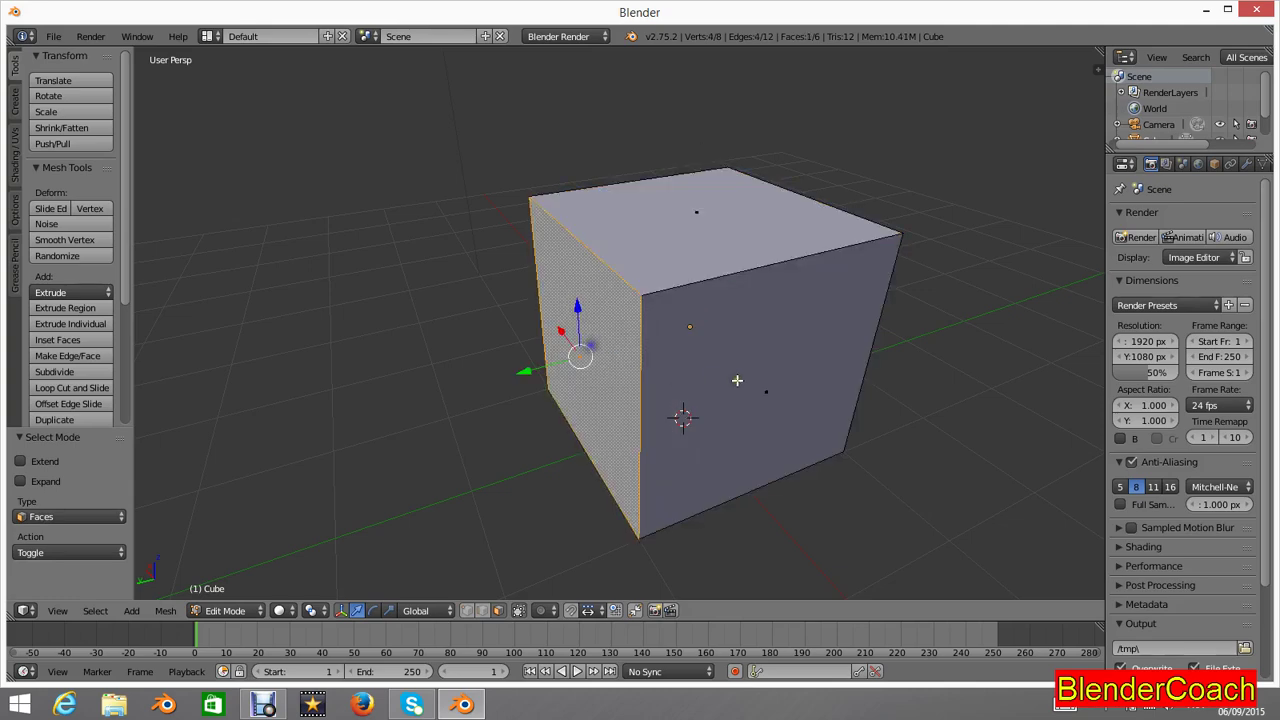
{"action": "right_click", "coordinate": [734, 380]}
{"action": "middle_click_drag", "start_coordinate": [740, 382], "coordinate": [869, 334]}
{"action": "right_click", "coordinate": [630, 280]}
{"action": "right_click", "coordinate": [716, 360]}
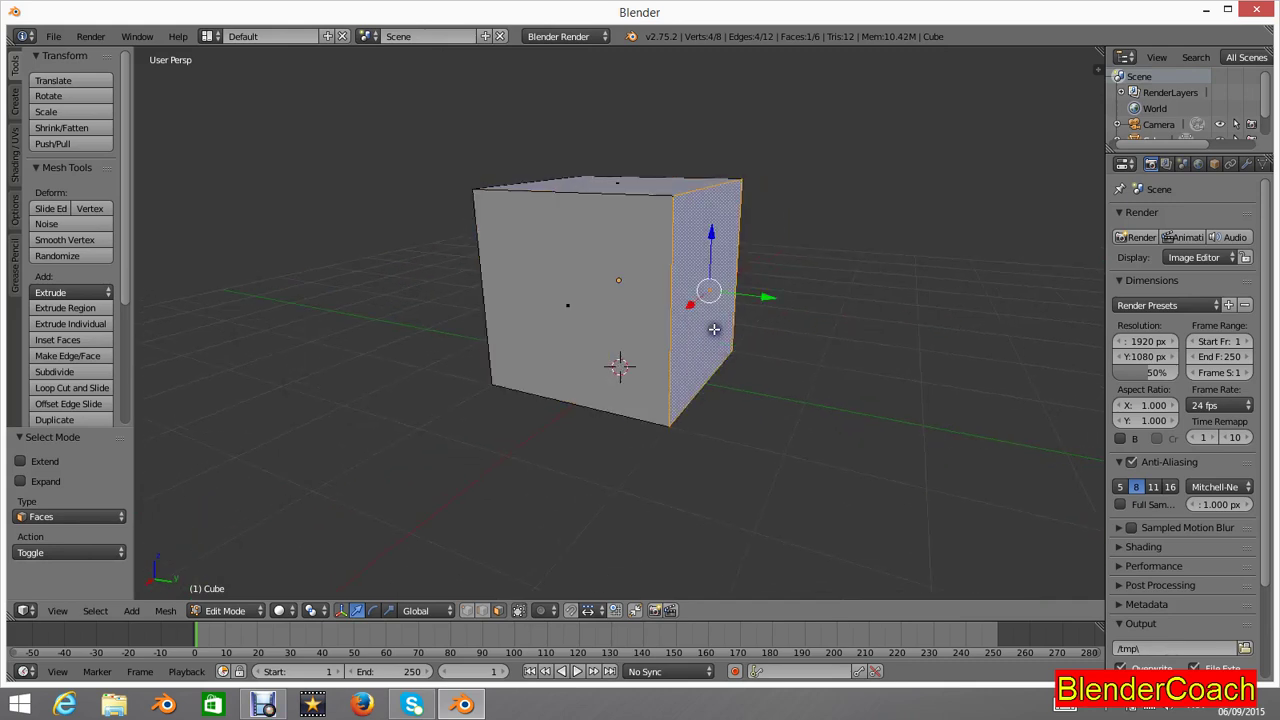
{"action": "right_click", "coordinate": [620, 172]}
{"action": "middle_click_drag", "start_coordinate": [617, 184], "coordinate": [795, 263]}
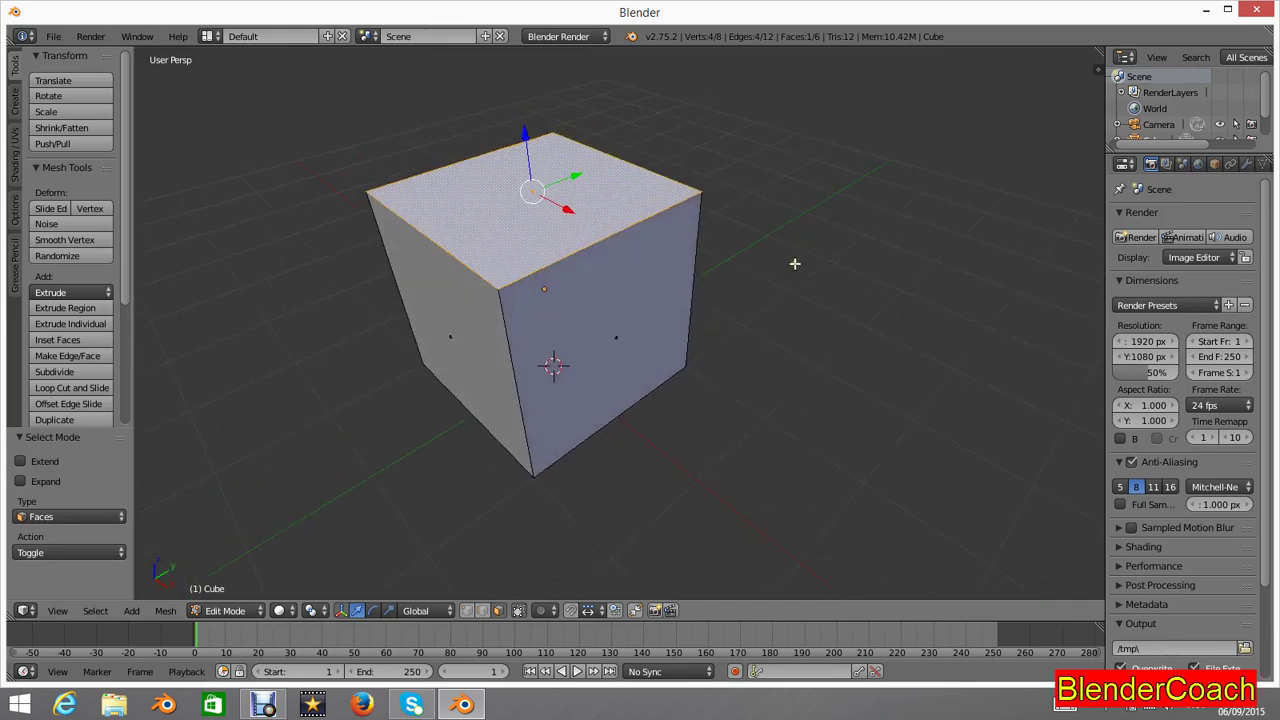
Step: Extrude the cube's top face upward by about 0.98 units
{"action": "scroll", "coordinate": [520, 228], "scroll_direction": "down", "scroll_amount": 3}
{"action": "middle_click_drag", "start_coordinate": [612, 234], "coordinate": [690, 243]}
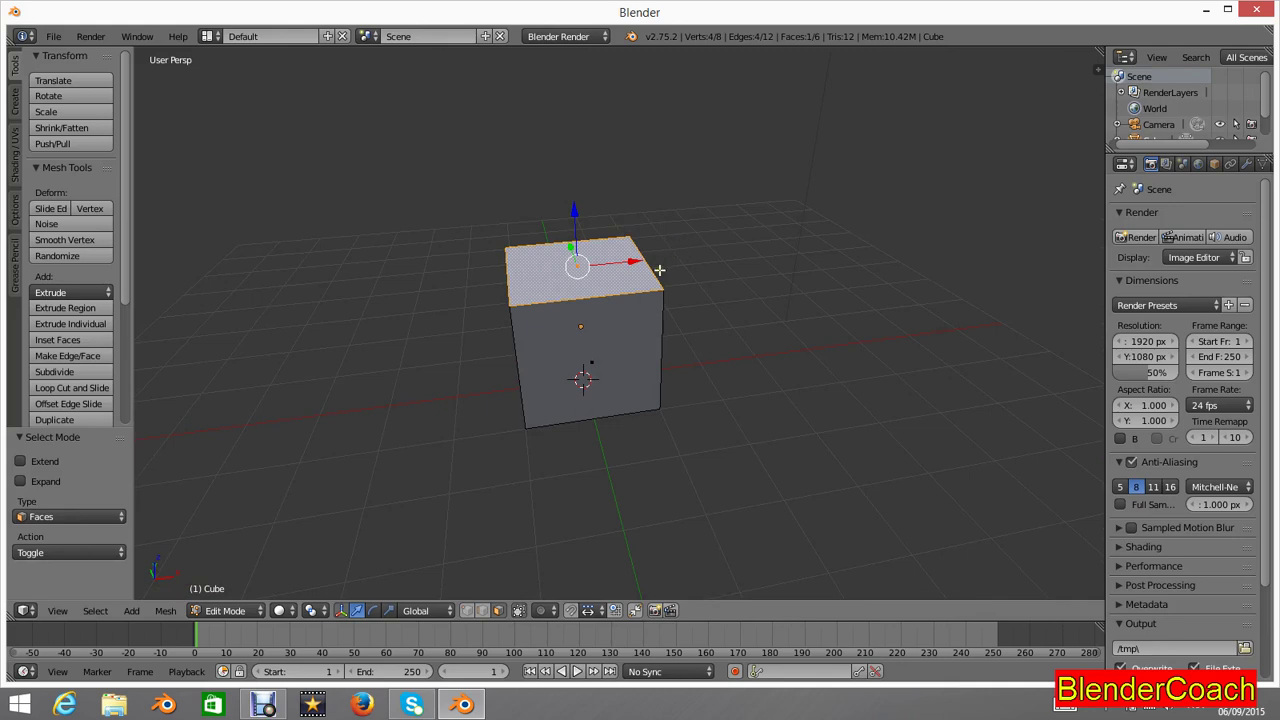
{"action": "middle_click_drag", "start_coordinate": [676, 307], "coordinate": [760, 297]}
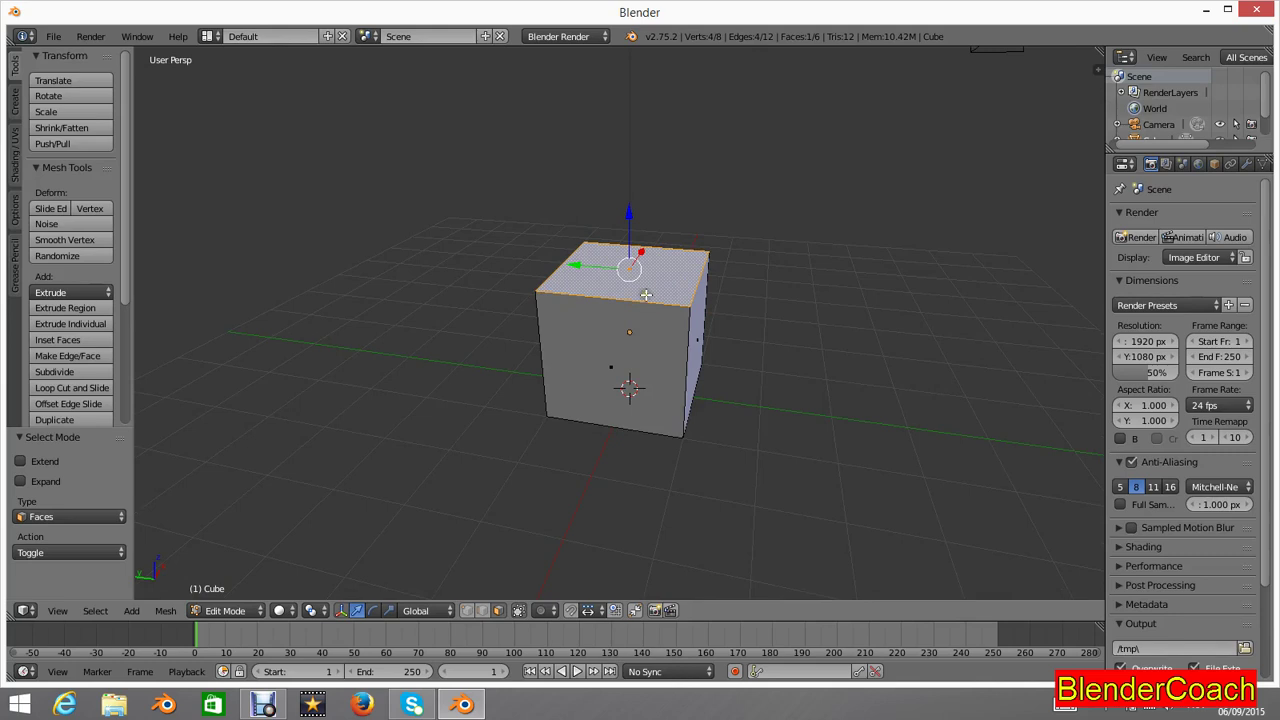
{"action": "middle_click_drag", "start_coordinate": [648, 296], "coordinate": [640, 316]}
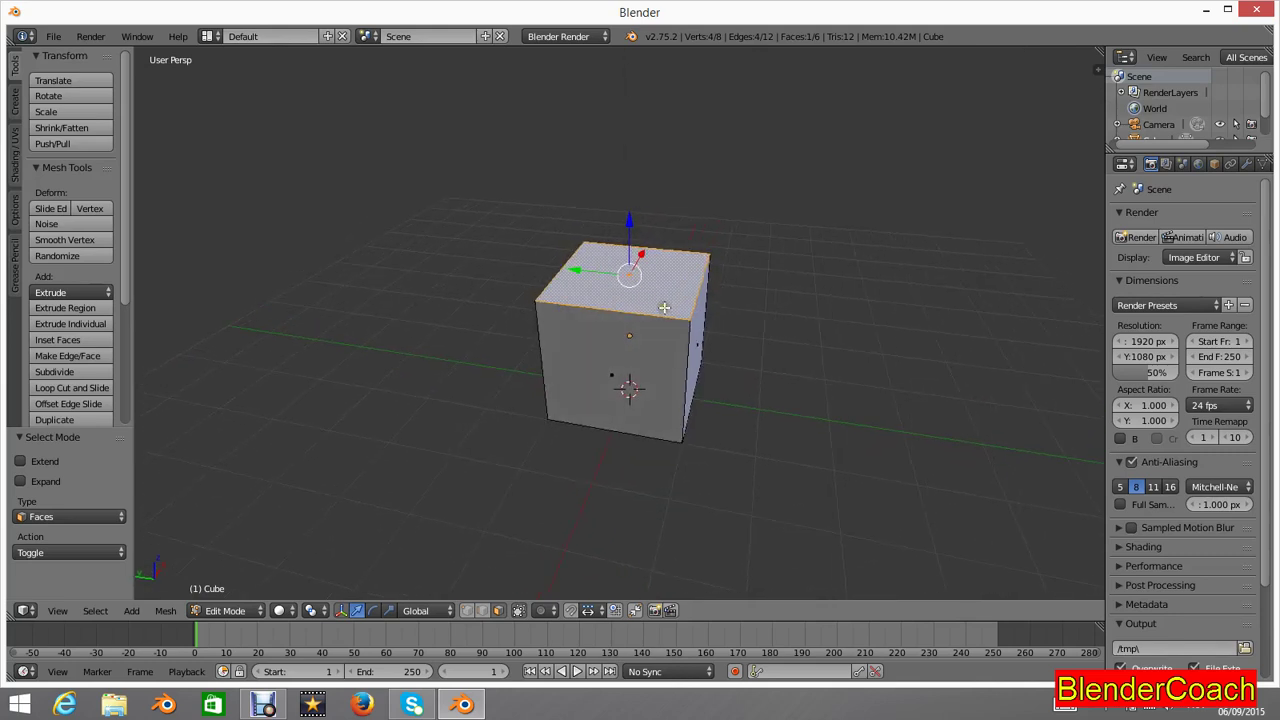
{"action": "scroll", "coordinate": [635, 320], "scroll_direction": "up", "scroll_amount": 5}
{"action": "scroll", "coordinate": [629, 325], "scroll_direction": "down", "scroll_amount": 3}
{"action": "scroll", "coordinate": [610, 318], "scroll_direction": "up", "scroll_amount": 2}
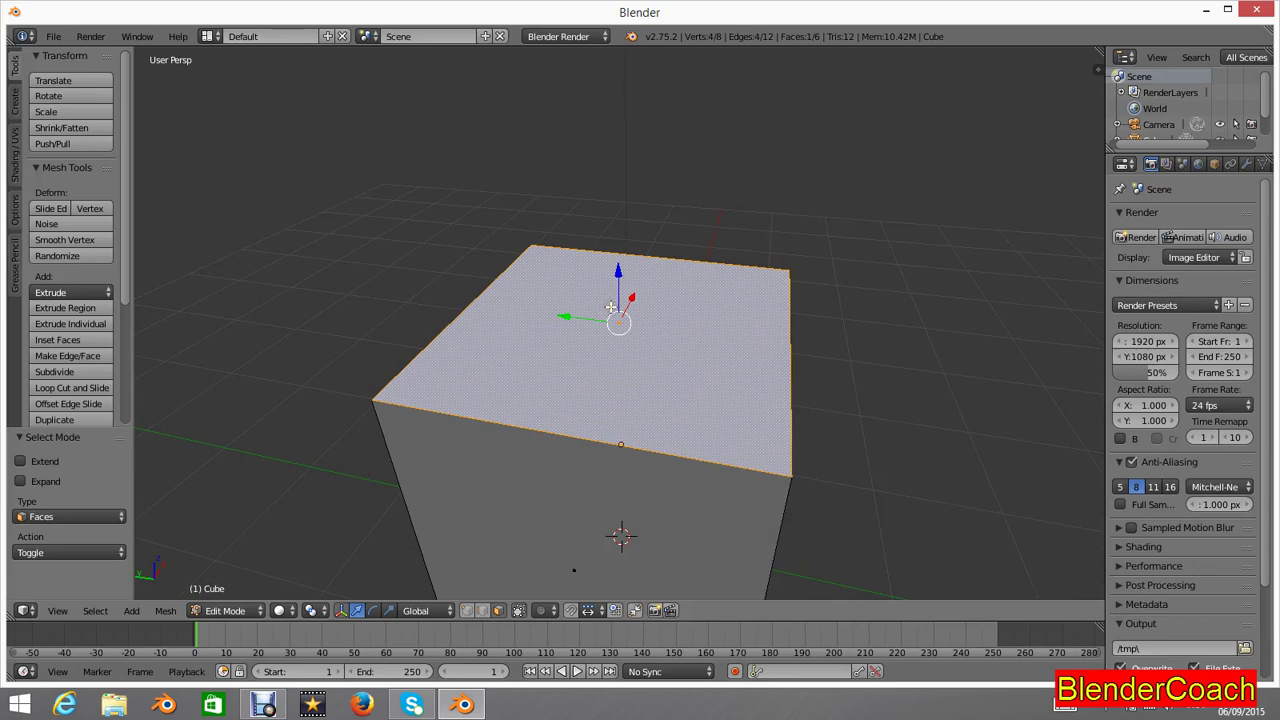
{"action": "middle_click_drag", "start_coordinate": [489, 345], "coordinate": [570, 333]}
{"action": "key", "text": "e"}
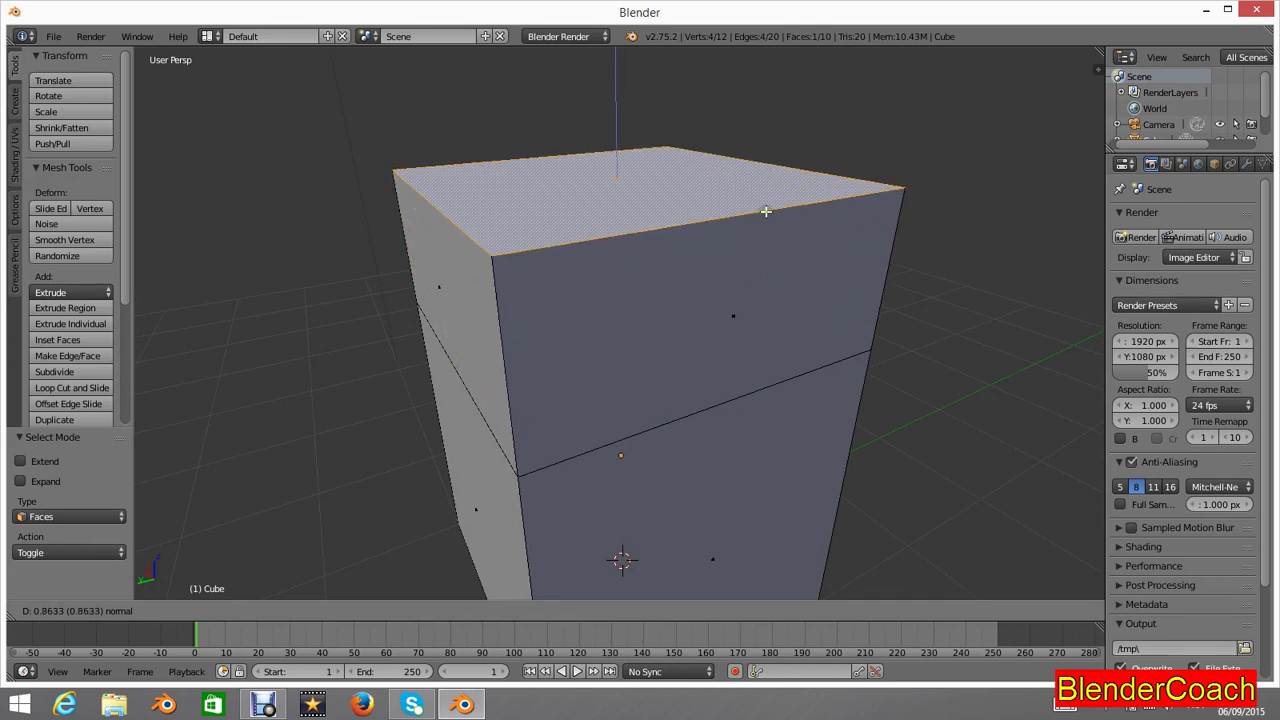
{"action": "left_click", "coordinate": [763, 191]}
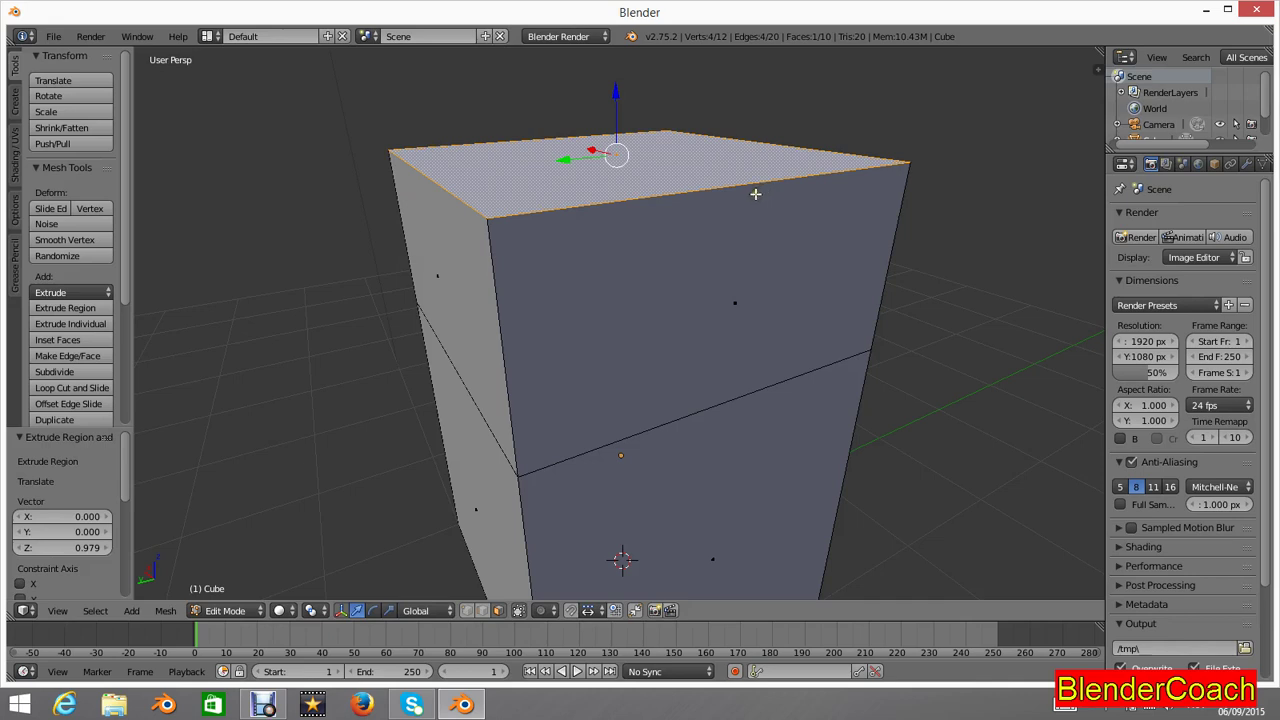
Step: Scale the extruded top face down uniformly to about 0.59 so the block tapers
{"action": "scroll", "coordinate": [755, 197], "scroll_direction": "down", "scroll_amount": 5}
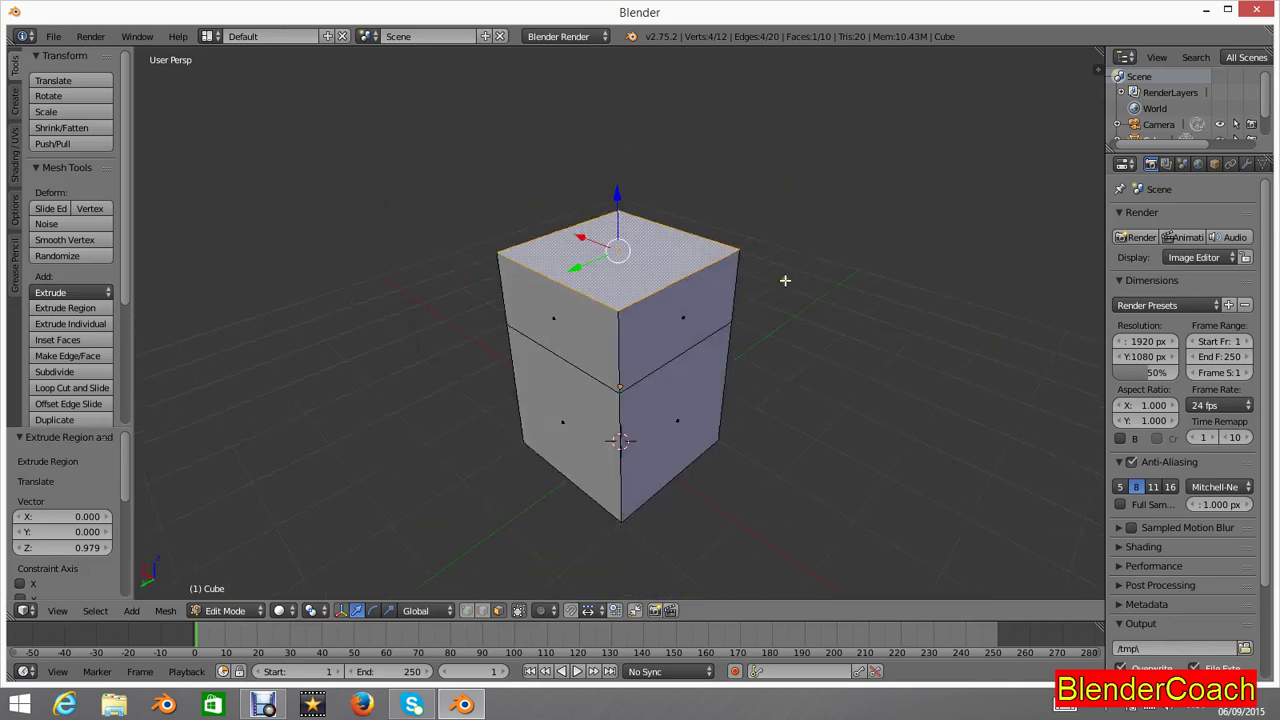
{"action": "key", "text": "s"}
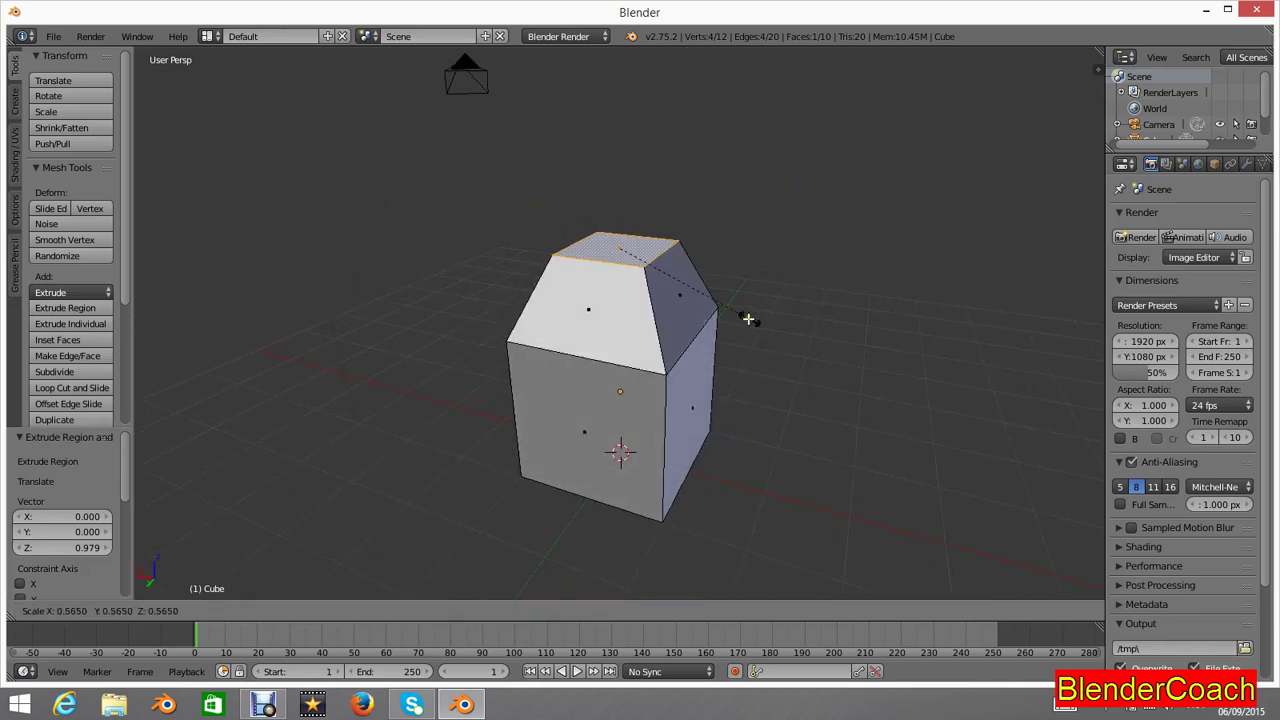
{"action": "left_click", "coordinate": [785, 335]}
Step: Tilt the small top face with a free trackball rotation of about 30° and 10°
{"action": "key", "text": "r"}
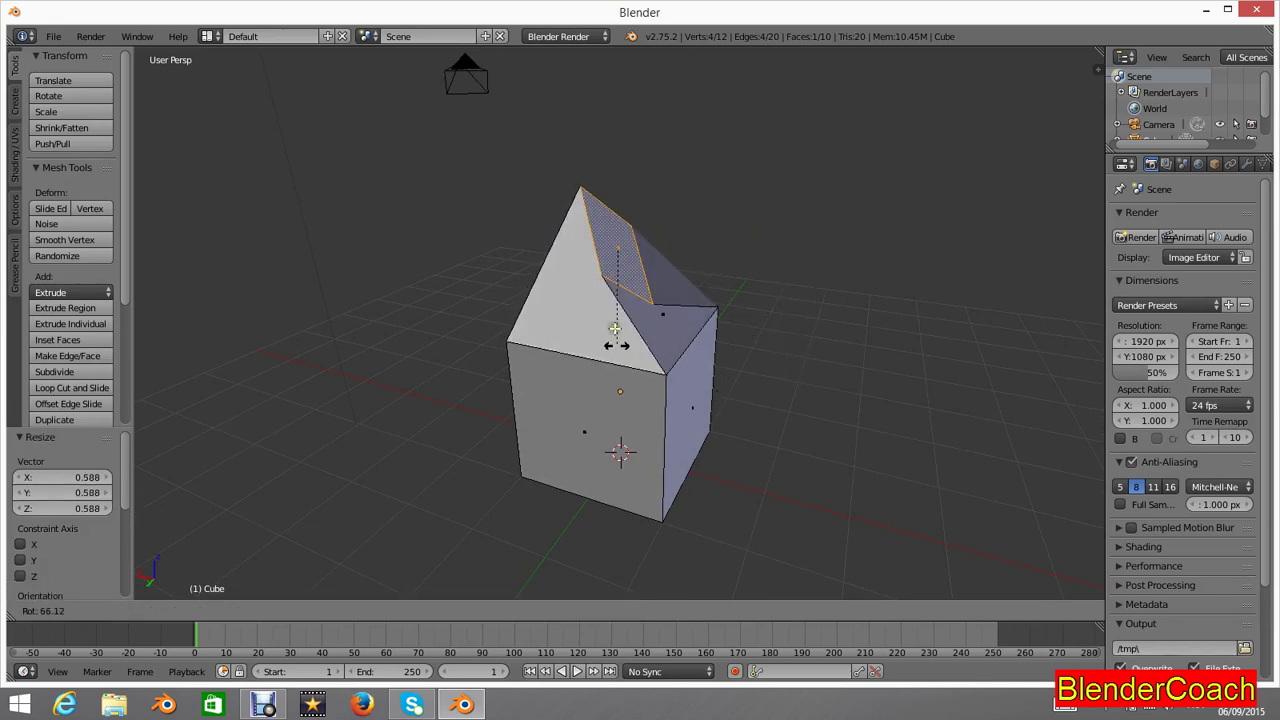
{"action": "key", "text": "Escape"}
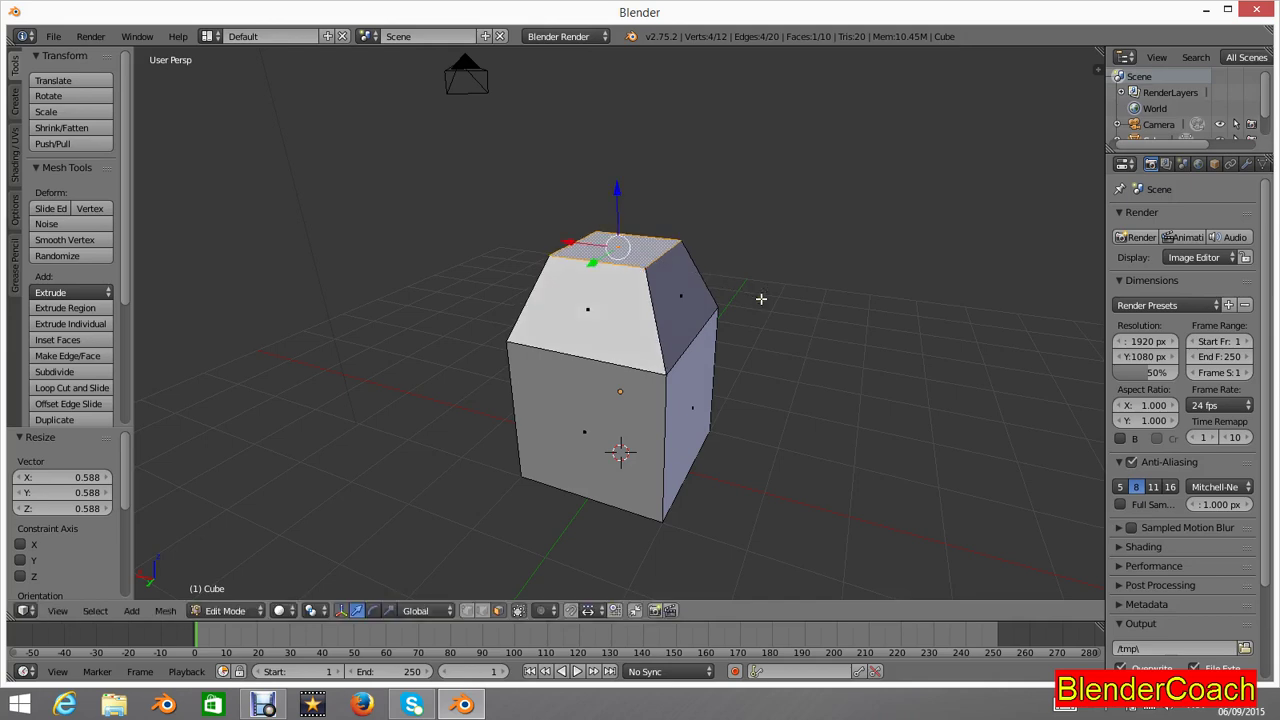
{"action": "key", "text": "r"}
{"action": "key", "text": "r"}
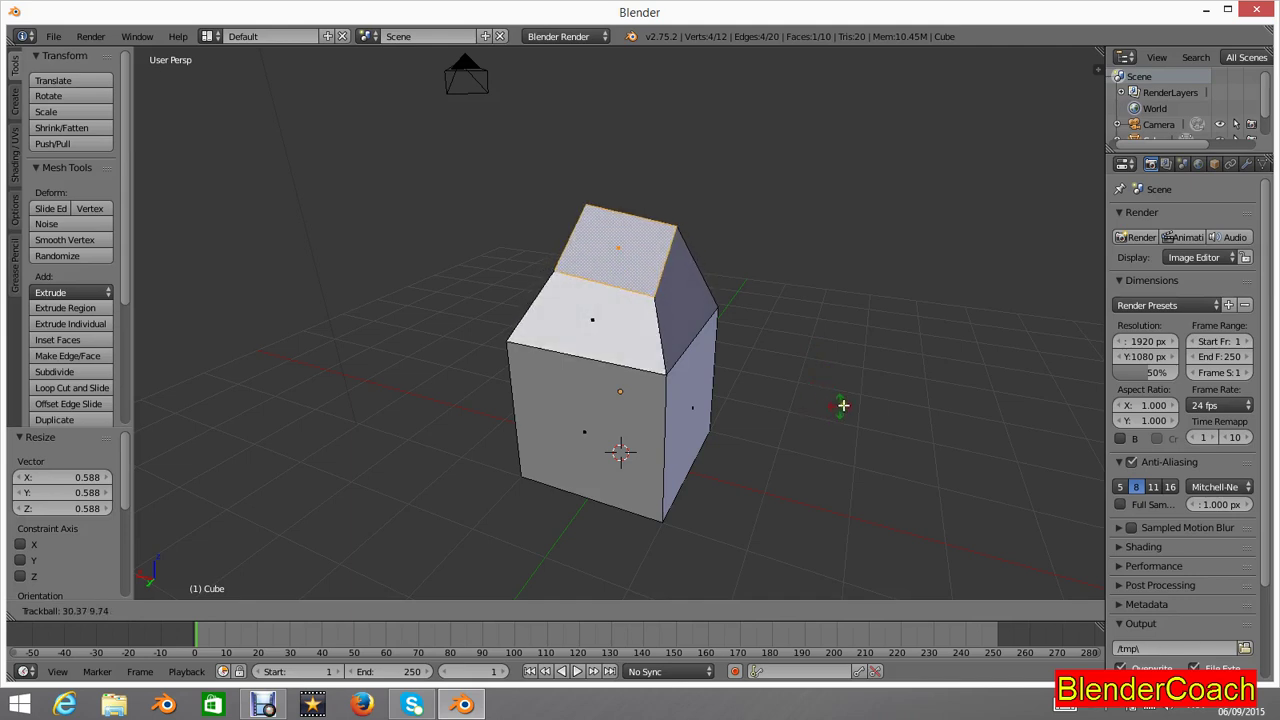
{"action": "left_click", "coordinate": [844, 405]}
Step: Extrude the tilted face by about X -0.35, Y 0.48, Z 1.08 and trackball-rotate the new end about -26° and 25°
{"action": "scroll", "coordinate": [894, 294], "scroll_direction": "down", "scroll_amount": 2}
{"action": "middle_click_drag", "start_coordinate": [894, 294], "coordinate": [880, 380]}
{"action": "key", "text": "e"}
{"action": "left_click", "coordinate": [824, 361]}
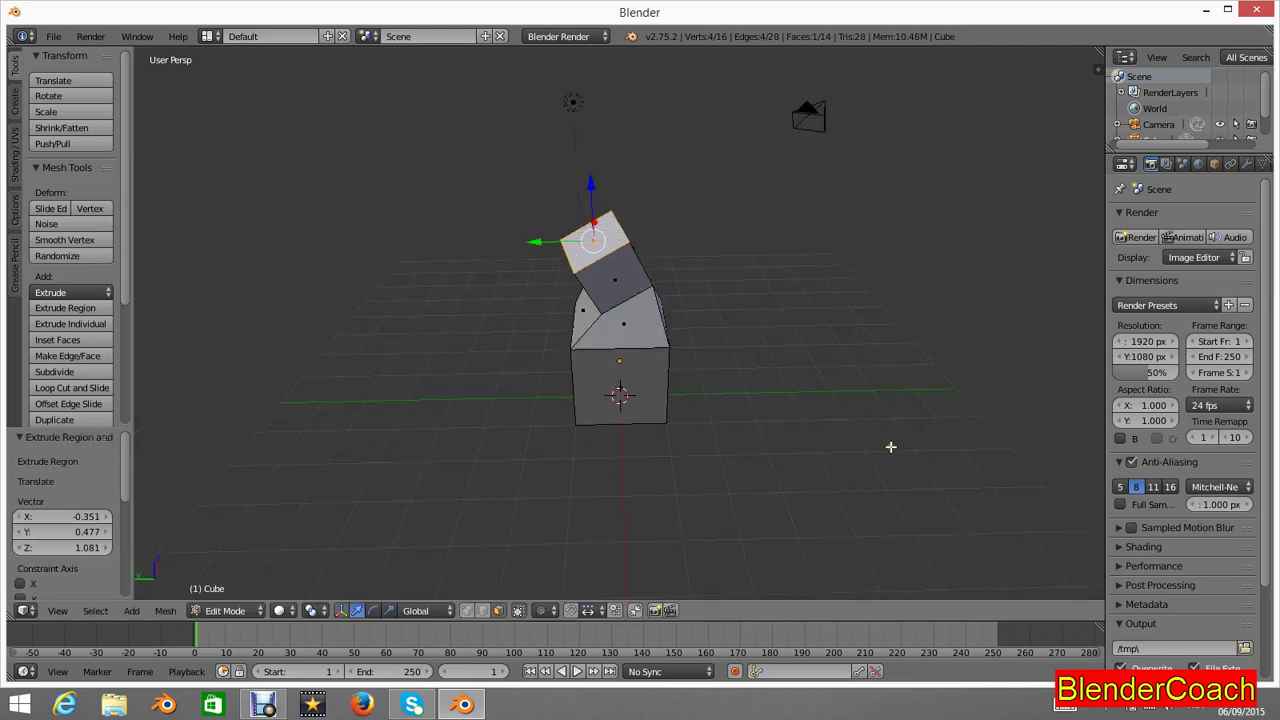
{"action": "key", "text": "r"}
{"action": "key", "text": "r"}
{"action": "left_click", "coordinate": [935, 418]}
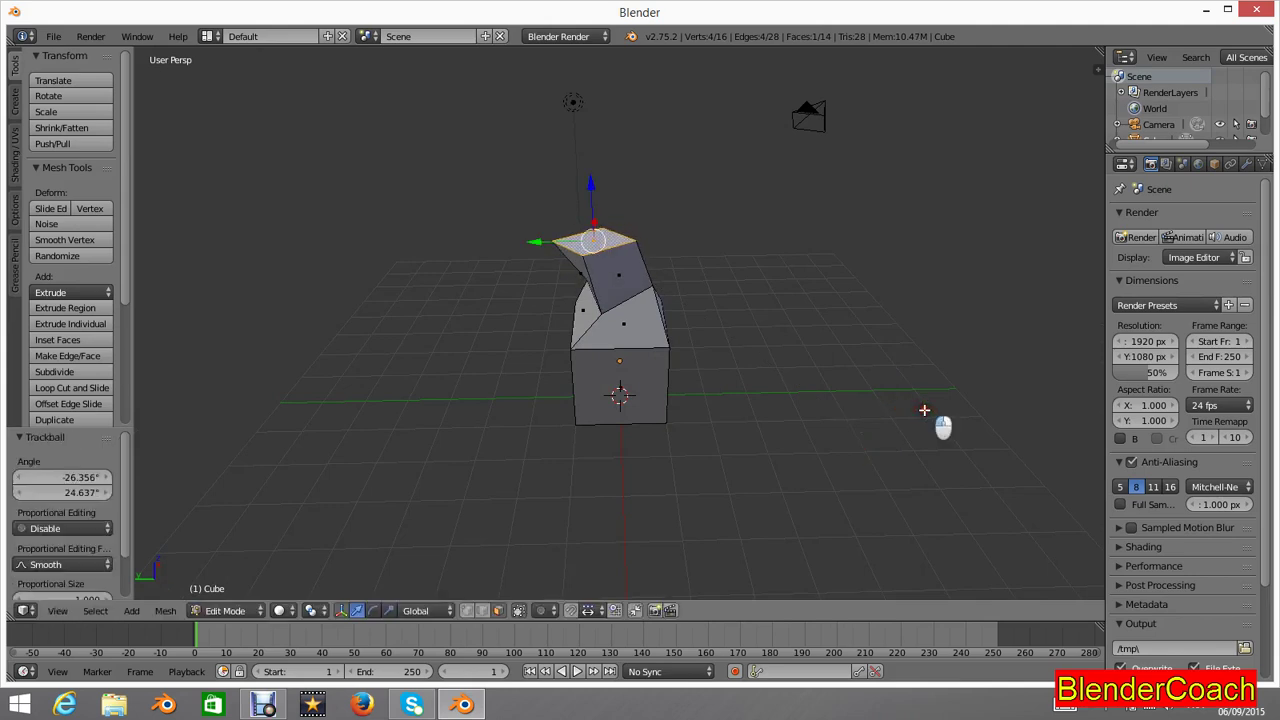
Step: Extrude the end face again, about 1.86 units along Z, and trackball-rotate it by about 50°
{"action": "key", "text": "e"}
{"action": "left_click", "coordinate": [980, 301]}
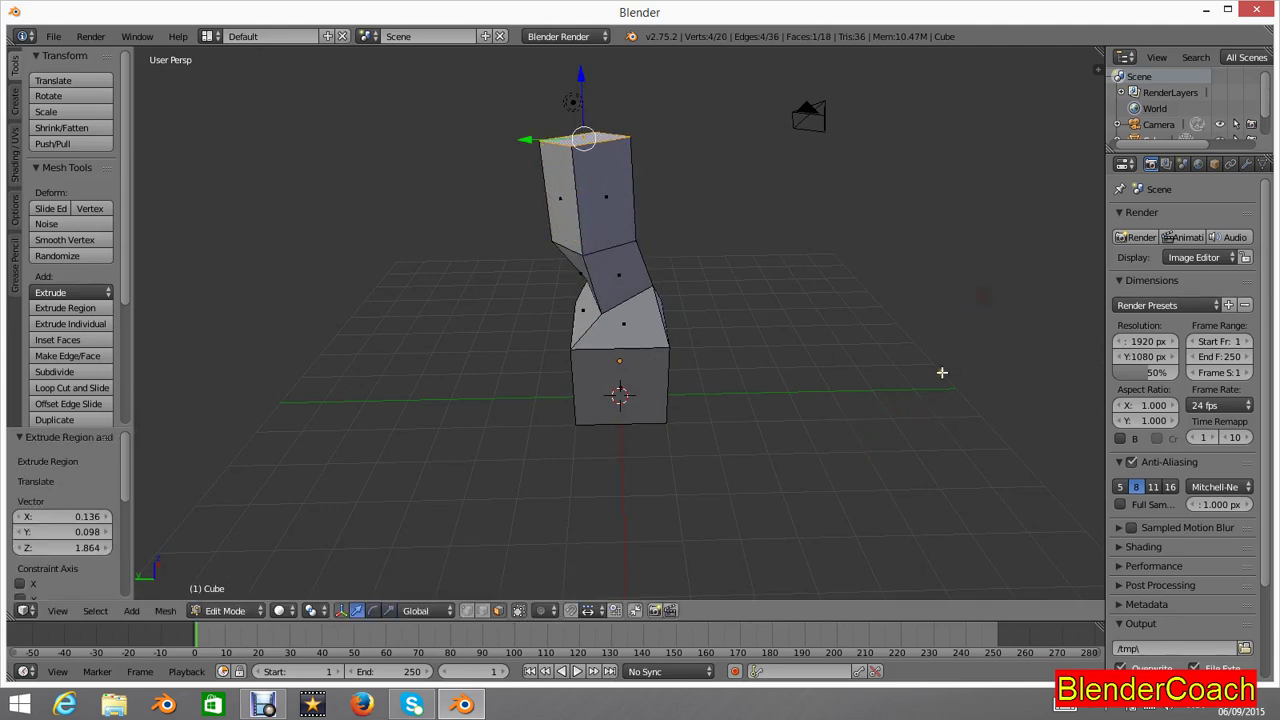
{"action": "key", "text": "r"}
{"action": "key", "text": "r"}
{"action": "left_click", "coordinate": [962, 435]}
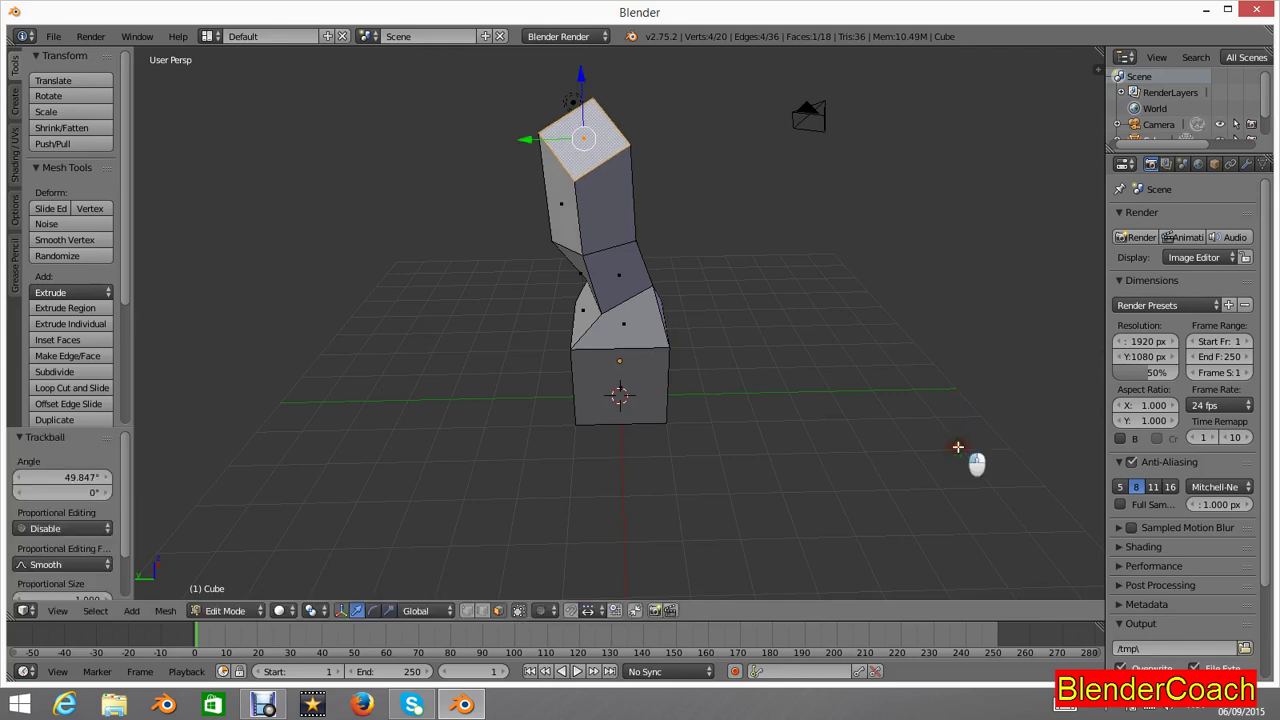
Step: Extrude the end face by about X -1.556, Y 0.153, Z 1.521 and scale the new face uniformly to about 0.61
{"action": "key", "text": "e"}
{"action": "left_click", "coordinate": [943, 343]}
{"action": "middle_click_drag", "start_coordinate": [943, 343], "coordinate": [803, 339]}
{"action": "key", "text": "s"}
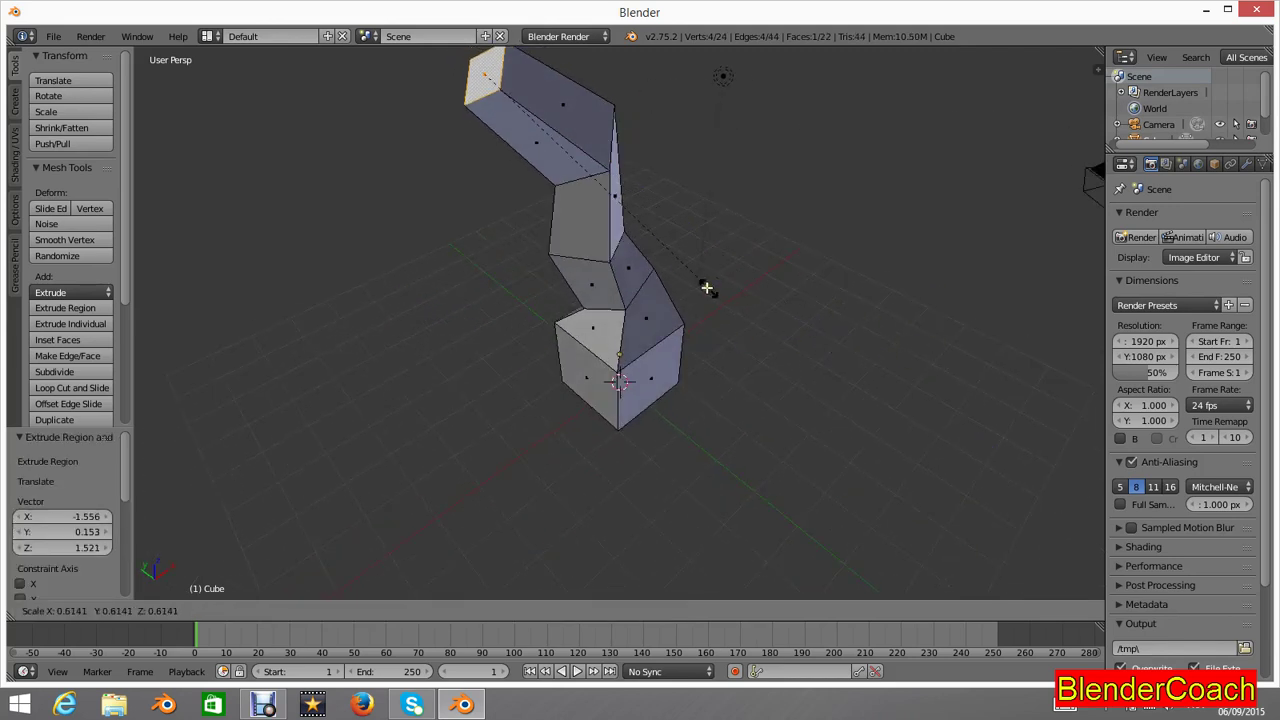
{"action": "left_click", "coordinate": [706, 286]}
{"action": "middle_click_drag", "start_coordinate": [567, 274], "coordinate": [612, 298]}
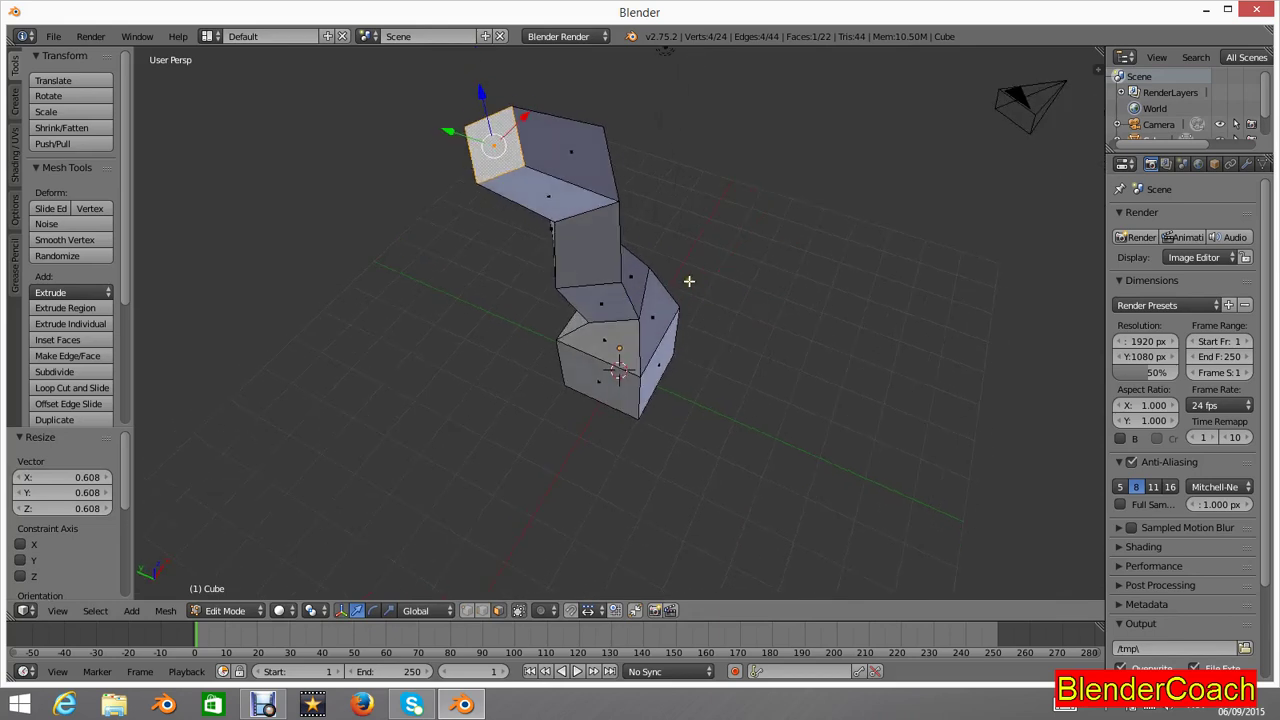
Step: Extrude the end face in place with zero offset
{"action": "key", "text": "e"}
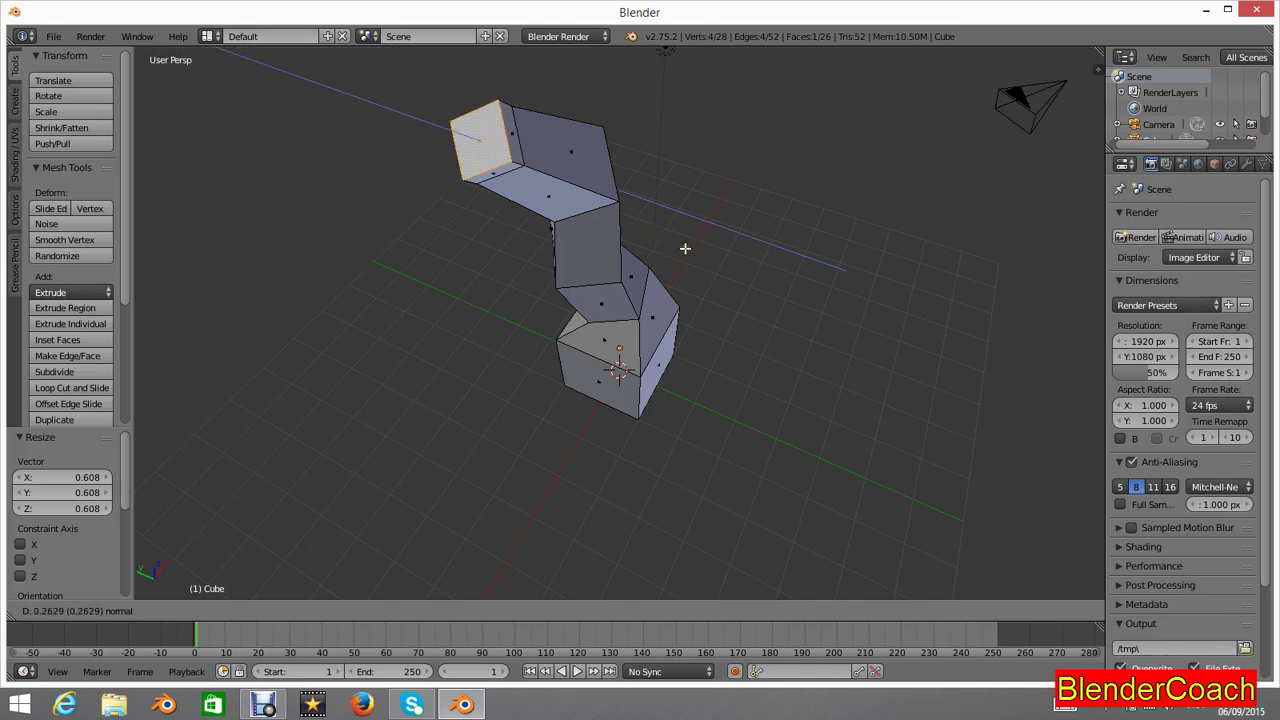
{"action": "key", "text": "Escape"}
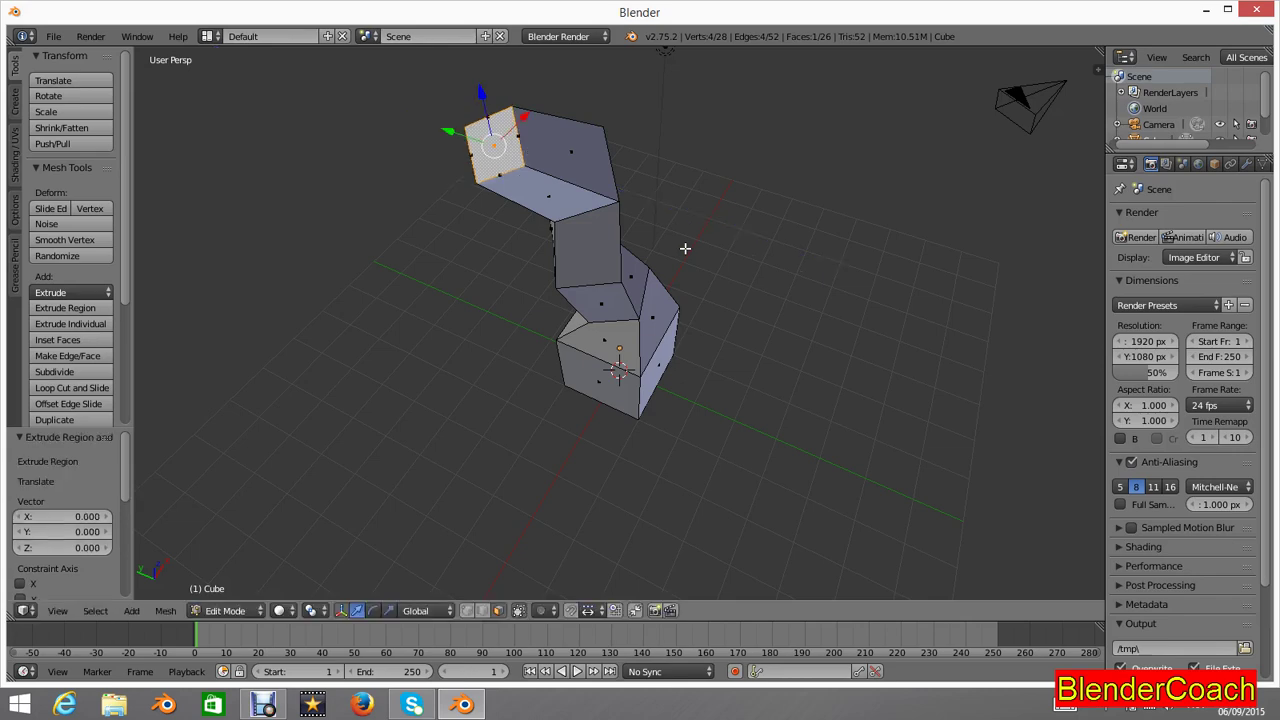
{"action": "middle_click_drag", "start_coordinate": [492, 141], "coordinate": [590, 140]}
{"action": "scroll", "coordinate": [631, 168], "scroll_direction": "up", "scroll_amount": 2}
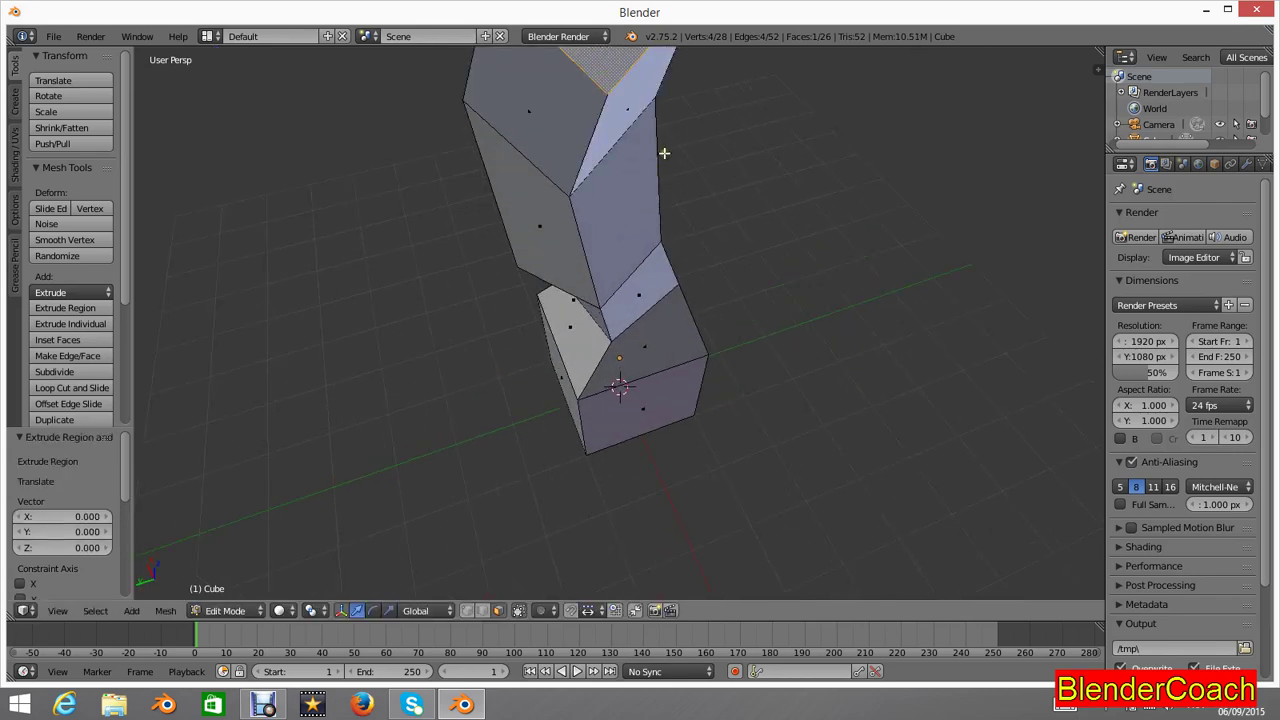
{"action": "scroll", "coordinate": [664, 153], "scroll_direction": "down", "scroll_amount": 3}
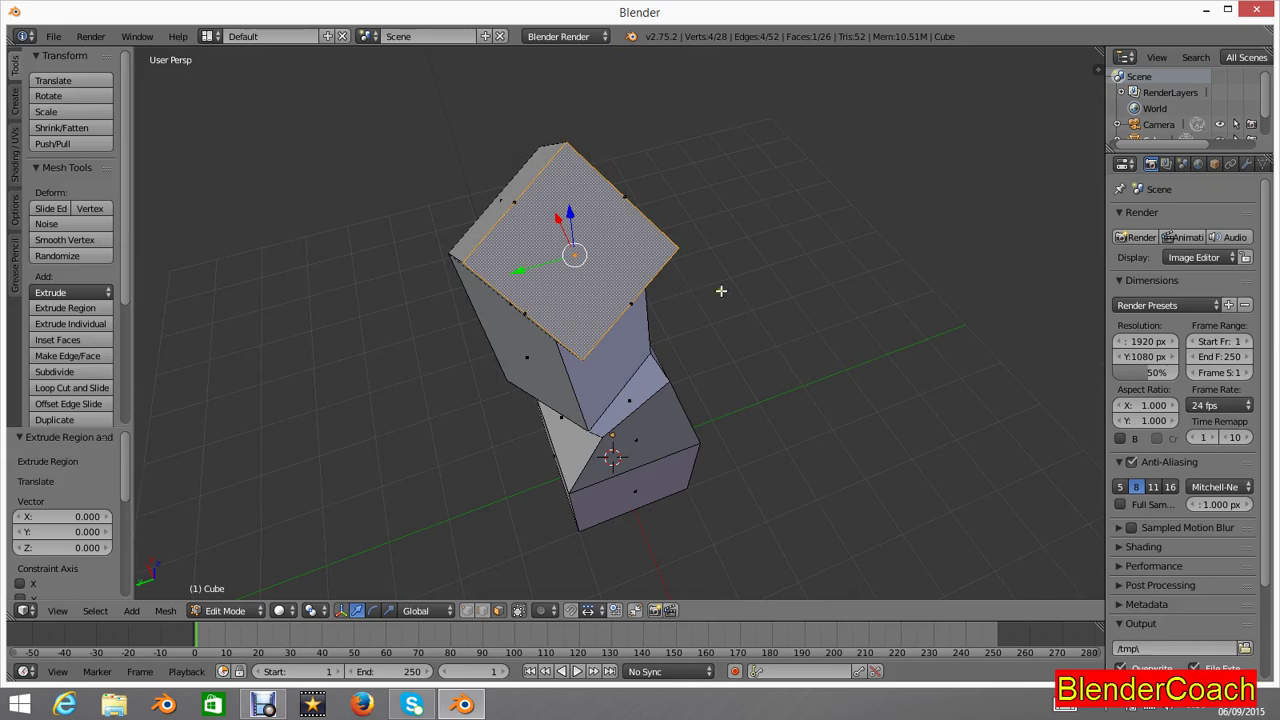
{"action": "middle_click_drag", "start_coordinate": [720, 289], "coordinate": [717, 286]}
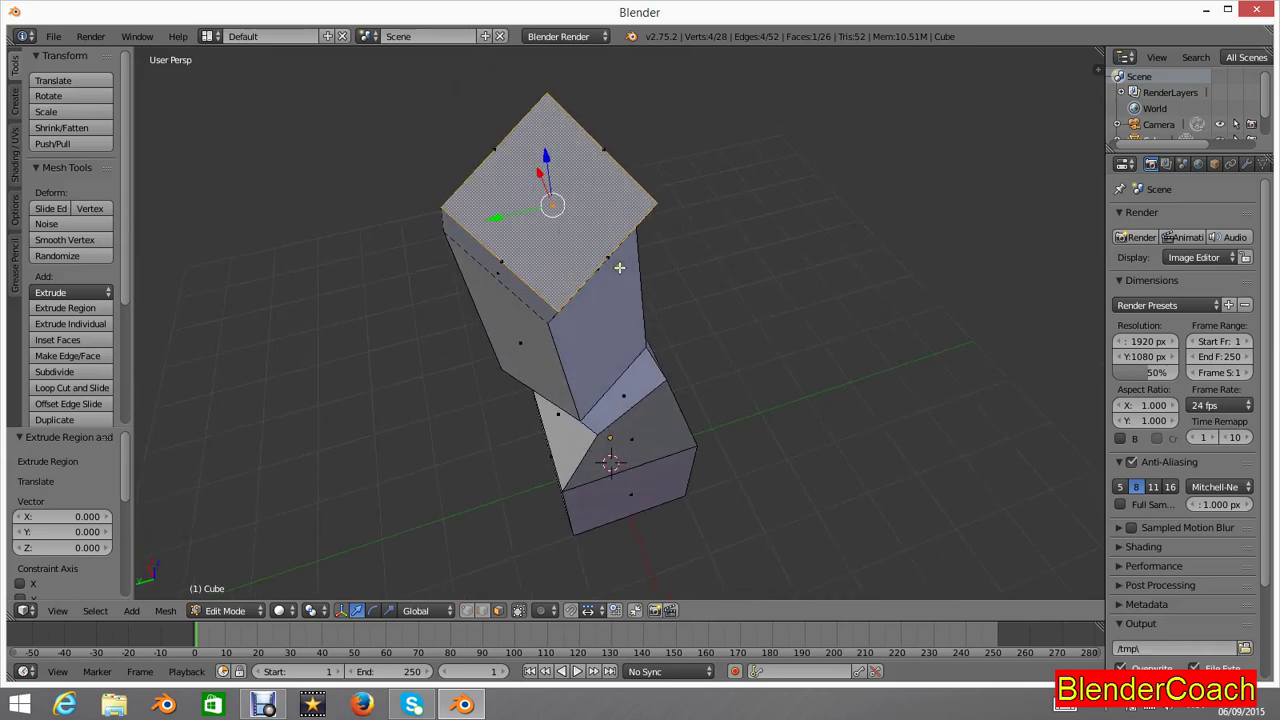
{"action": "middle_click_drag", "start_coordinate": [620, 268], "coordinate": [670, 260]}
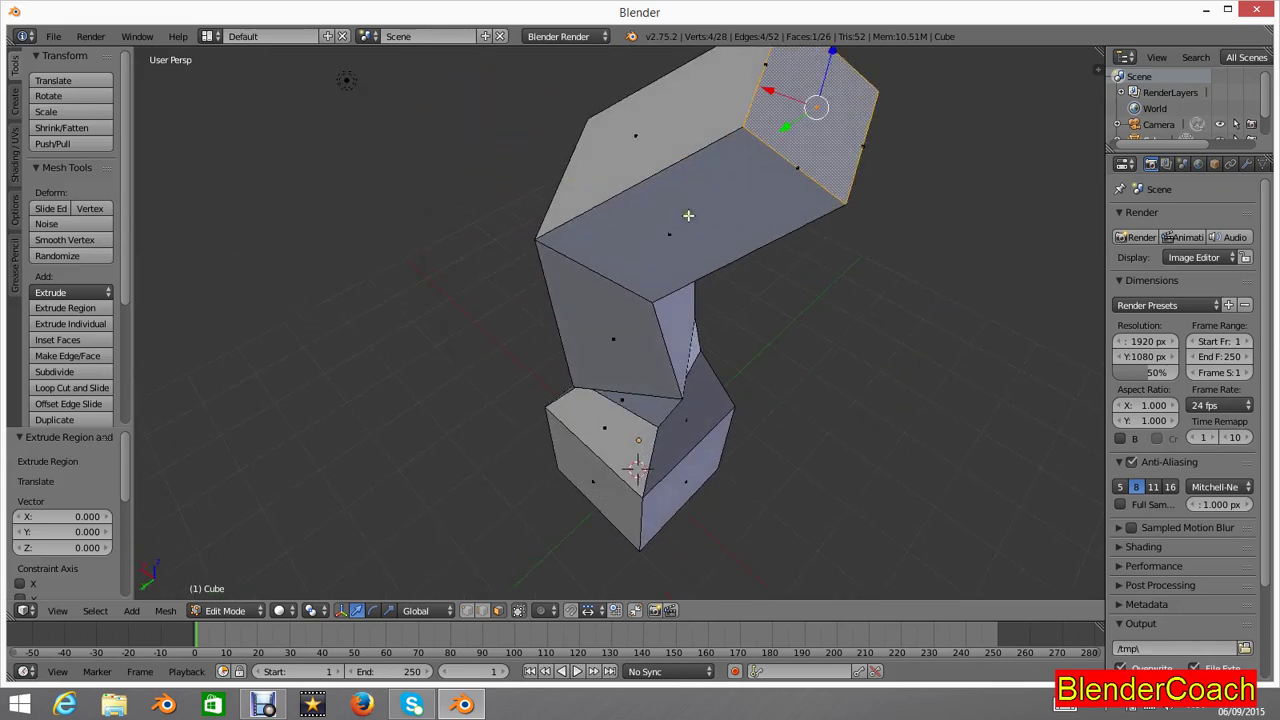
{"action": "scroll", "coordinate": [688, 215], "scroll_direction": "down", "scroll_amount": 3}
Step: Scale the coincident end face uniformly to about 0.77 so a flat border surrounds it
{"action": "key", "text": "e"}
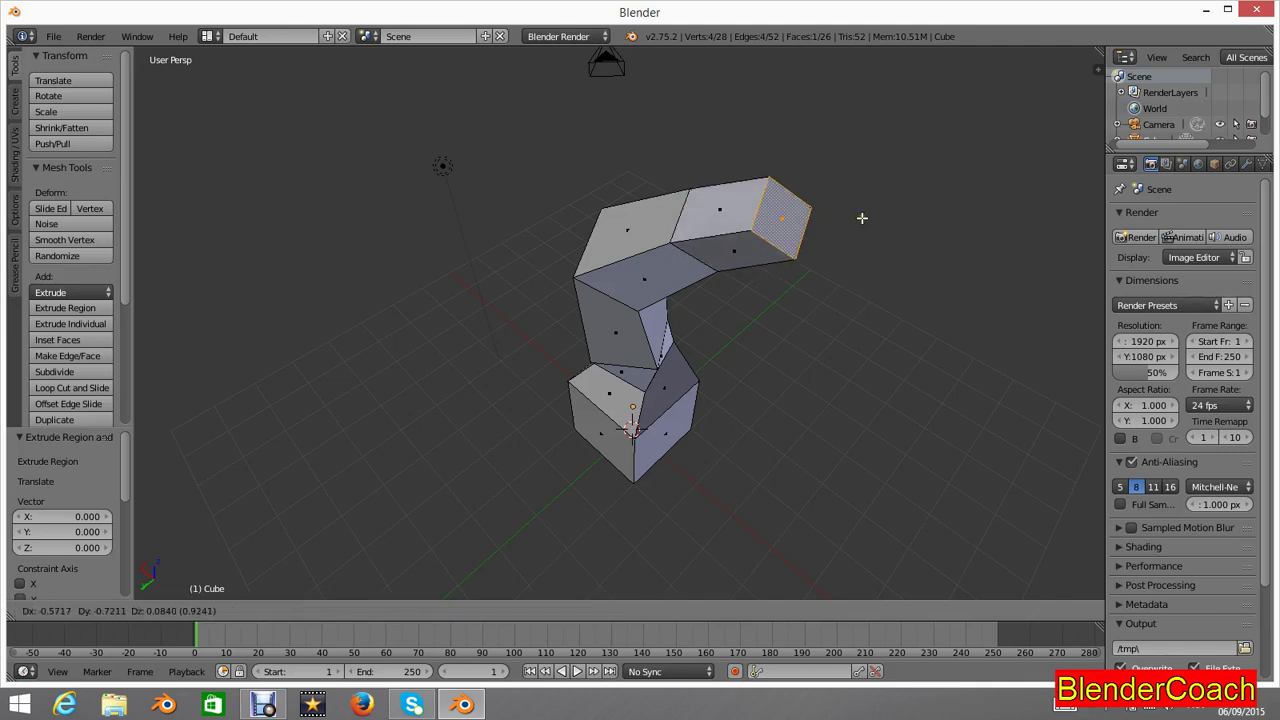
{"action": "key", "text": "Escape"}
{"action": "key", "text": "s"}
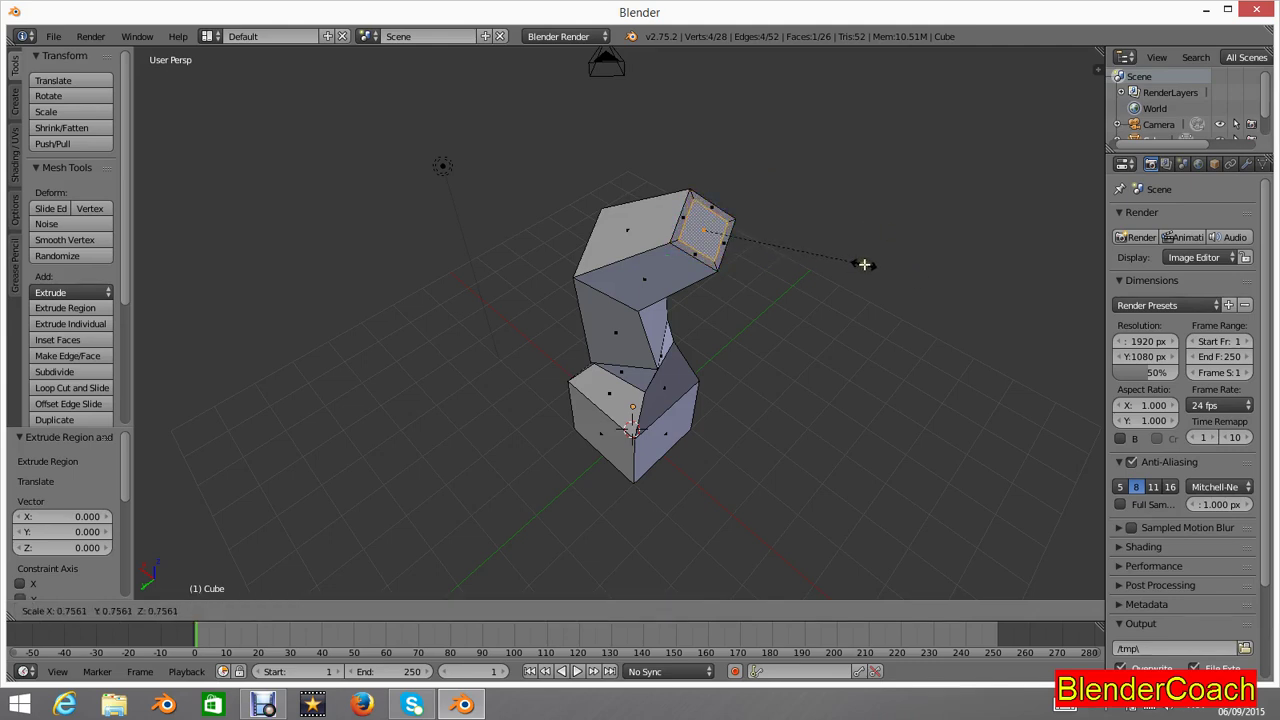
{"action": "left_click", "coordinate": [871, 265]}
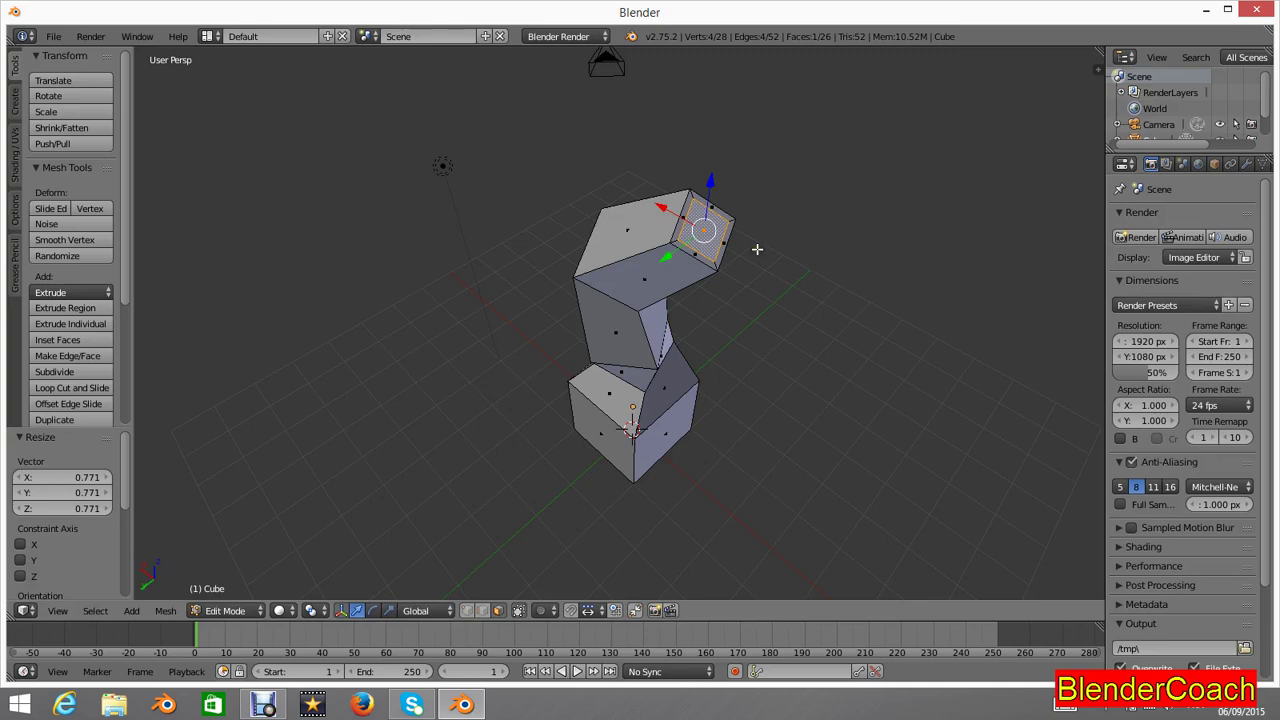
Step: Extrude the bordered inner face into the arm by about X 0.503, Y -0.049, Z -0.491 to form a recess
{"action": "key", "text": "KP_Decimal"}
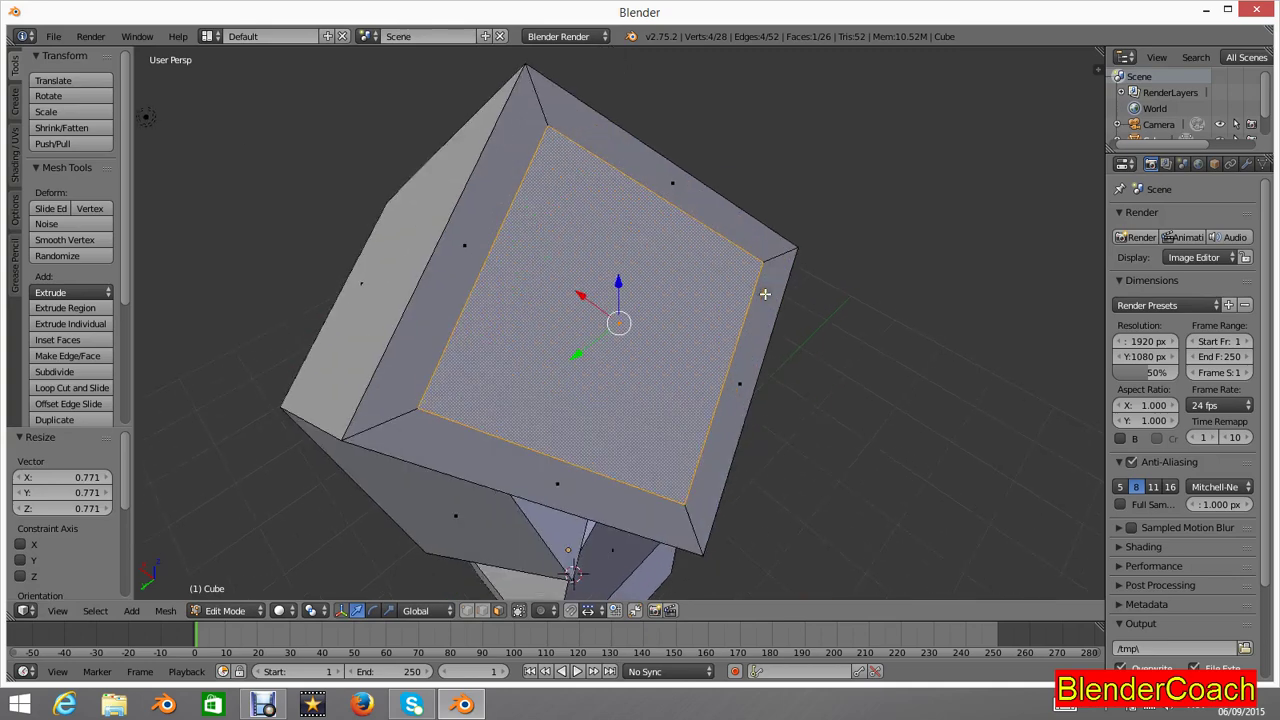
{"action": "middle_click_drag", "start_coordinate": [794, 325], "coordinate": [809, 254]}
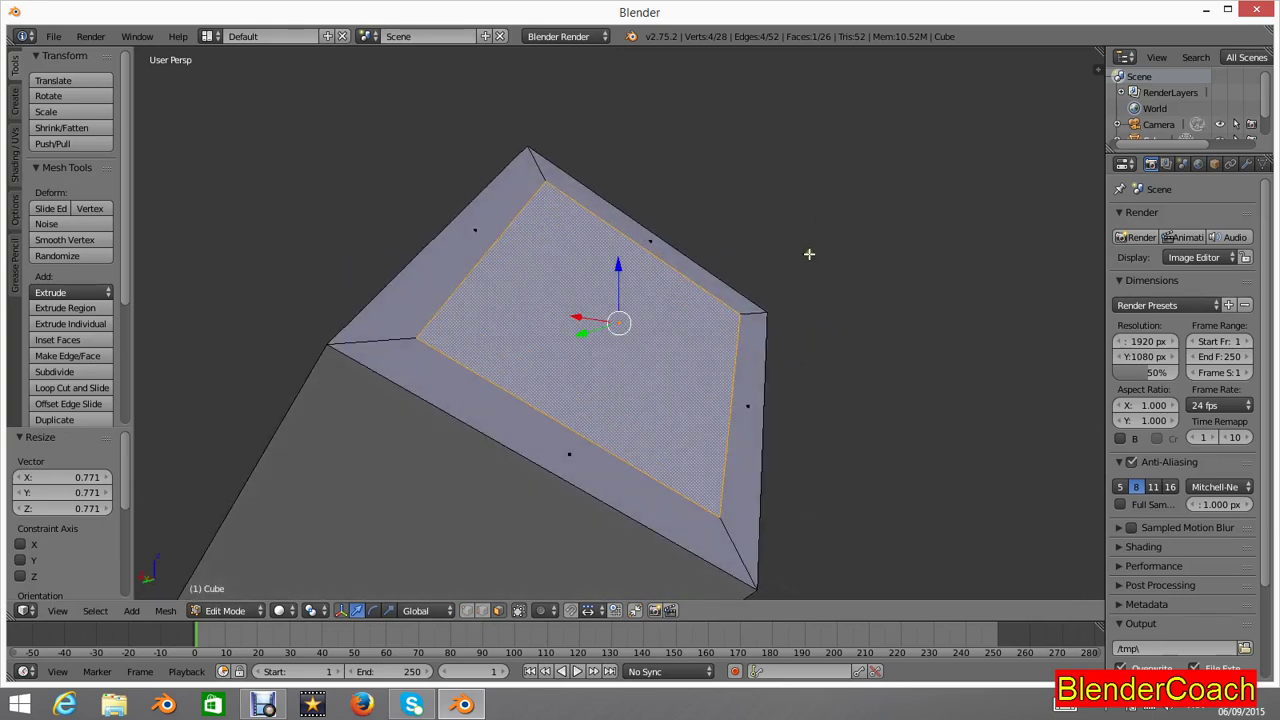
{"action": "middle_click_drag", "start_coordinate": [601, 232], "coordinate": [543, 257]}
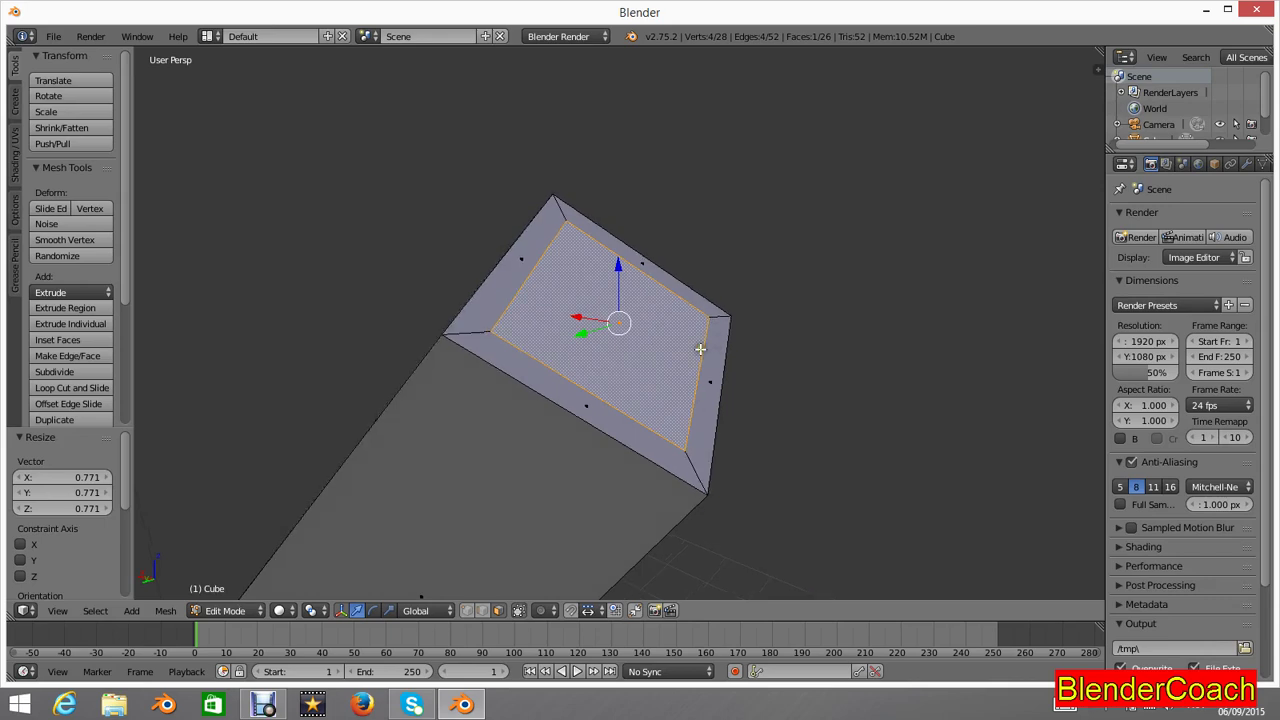
{"action": "middle_click_drag", "start_coordinate": [697, 349], "coordinate": [738, 329]}
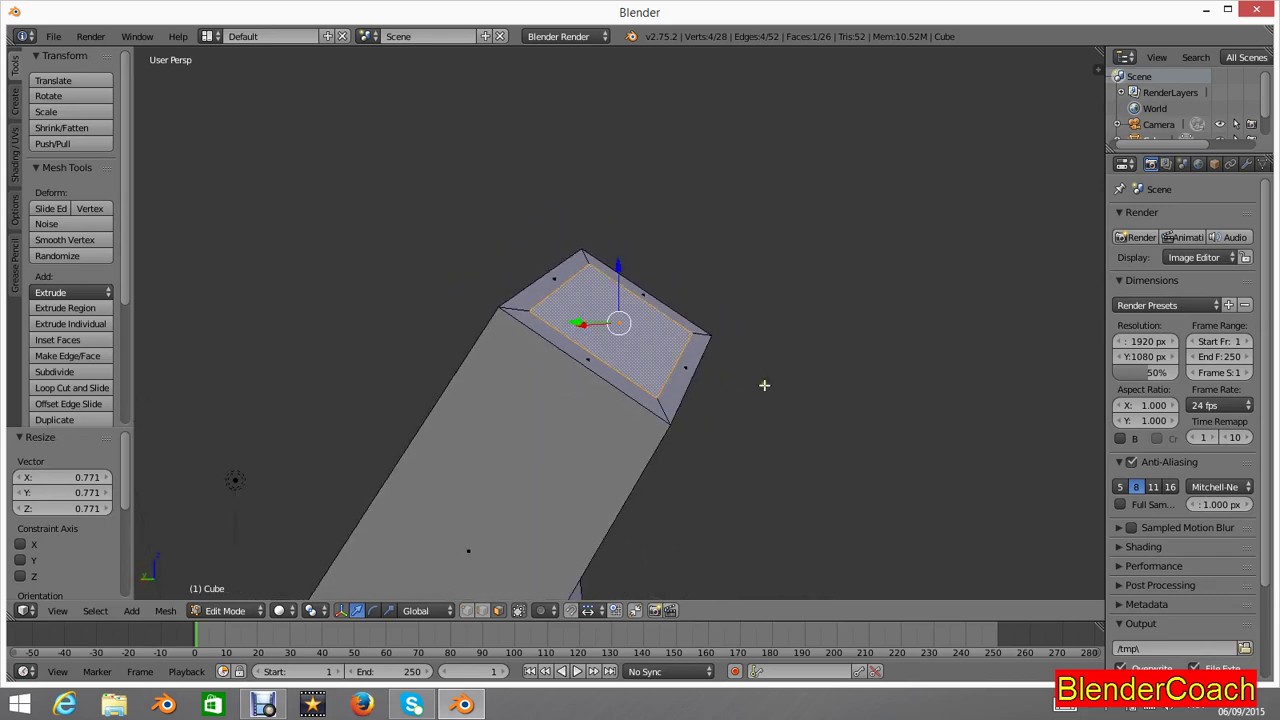
{"action": "middle_click_drag", "start_coordinate": [703, 269], "coordinate": [642, 347]}
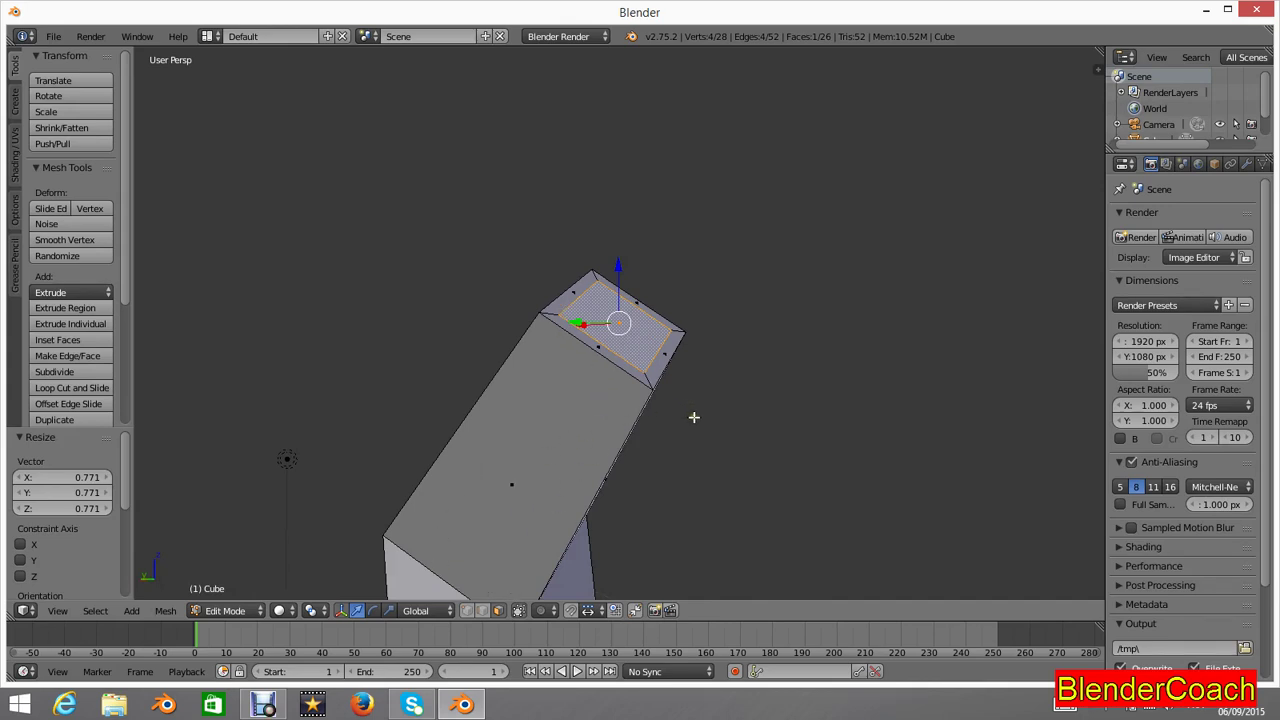
{"action": "key", "text": "e"}
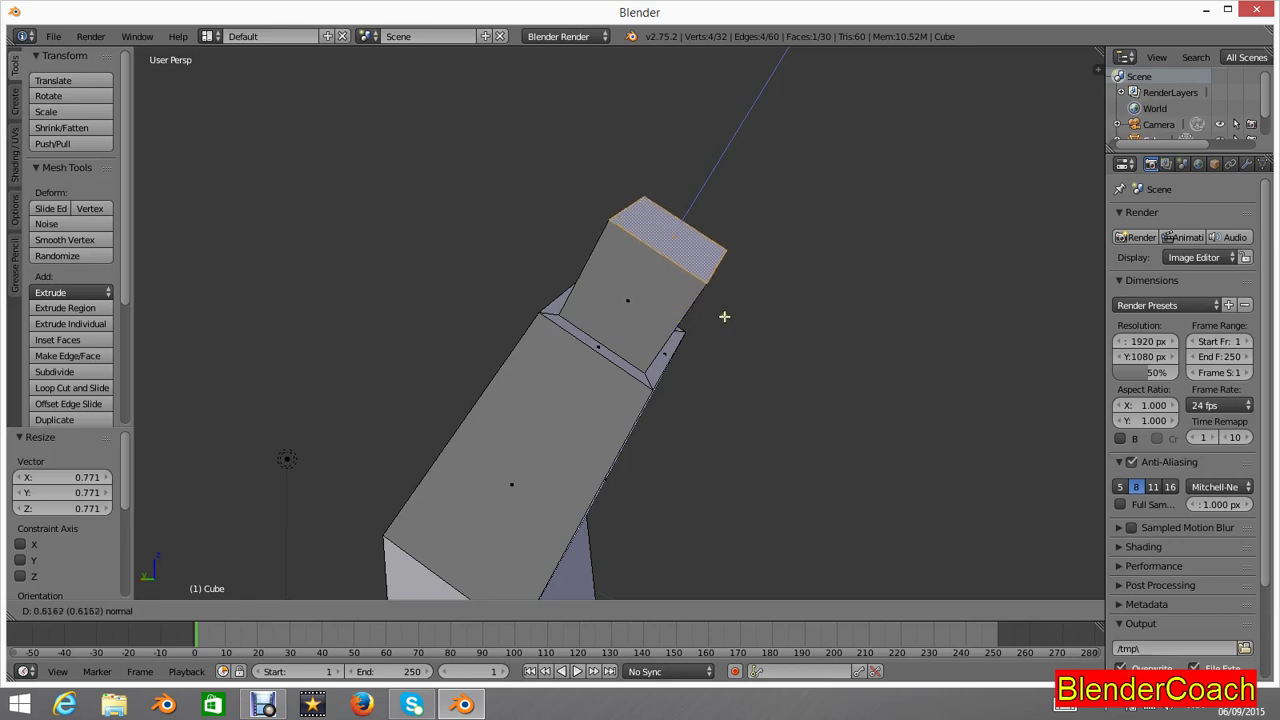
{"action": "left_click", "coordinate": [603, 469]}
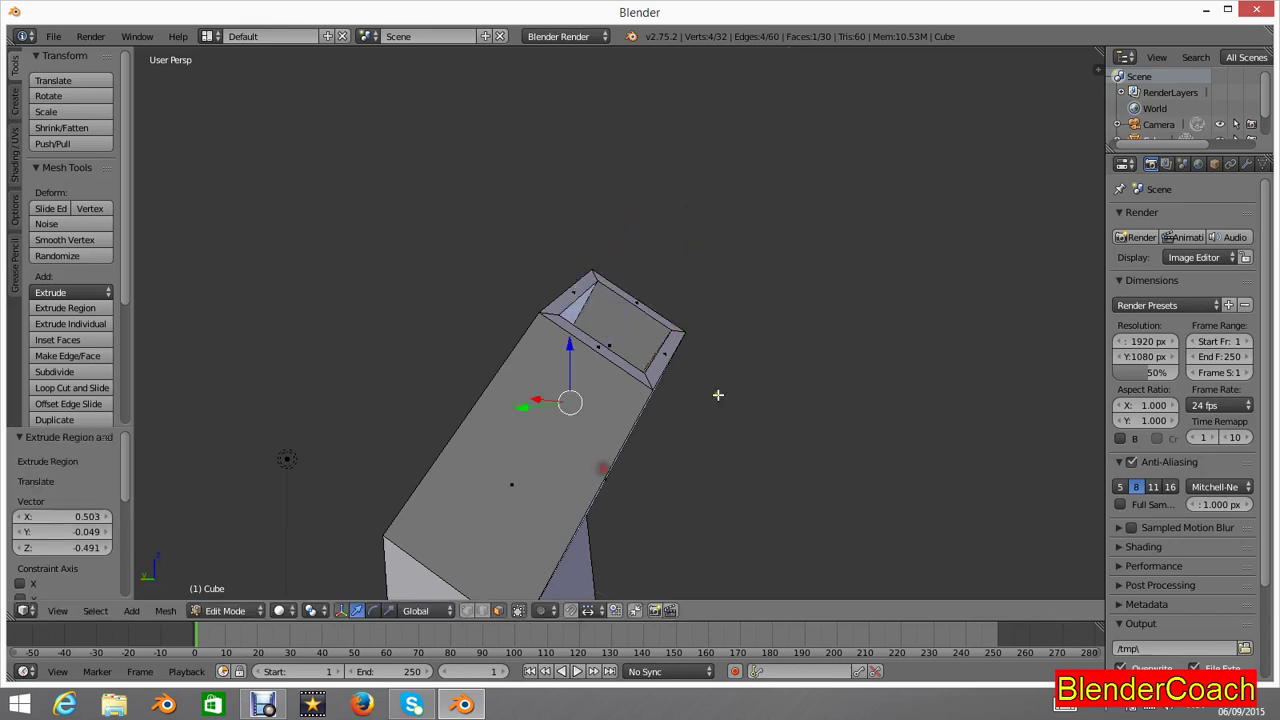
Step: Scale the recess floor to about 0.75 and extrude it outward by about X -1.269, Y 0.125, Z 1.241
{"action": "middle_click_drag", "start_coordinate": [717, 394], "coordinate": [754, 438]}
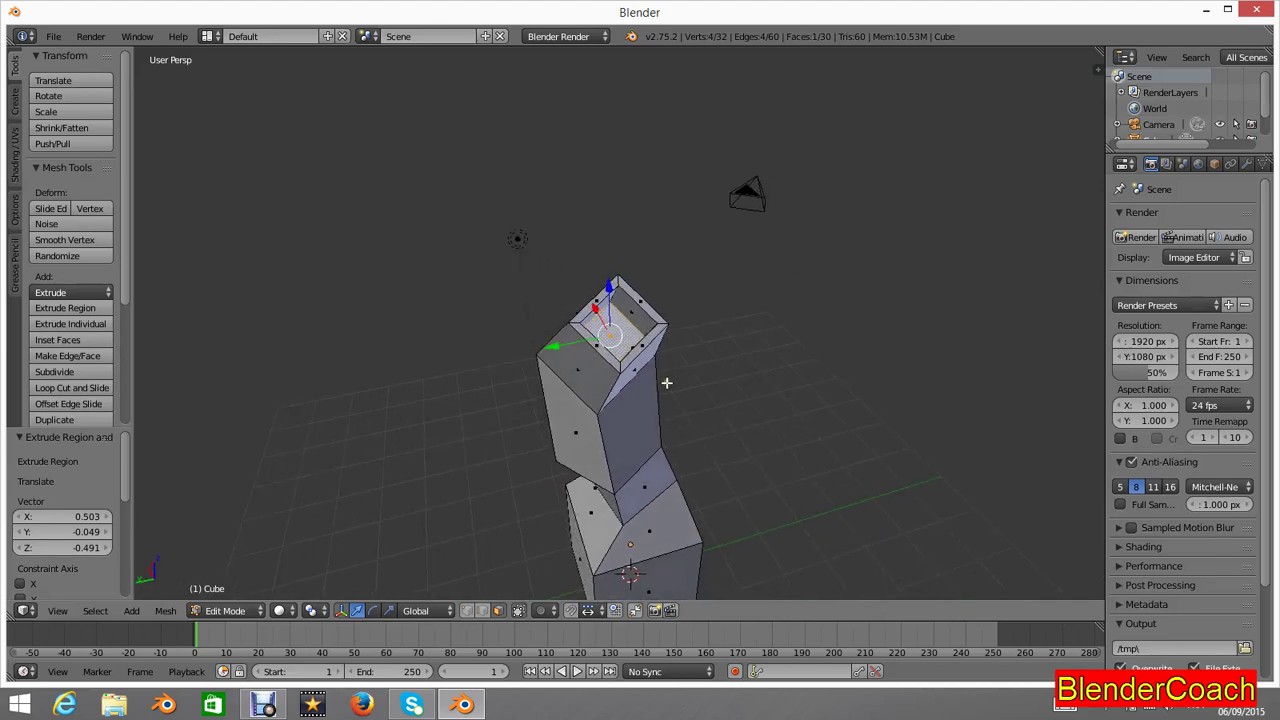
{"action": "scroll", "coordinate": [650, 362], "scroll_direction": "up", "scroll_amount": 4}
{"action": "middle_click_drag", "start_coordinate": [652, 416], "coordinate": [655, 404]}
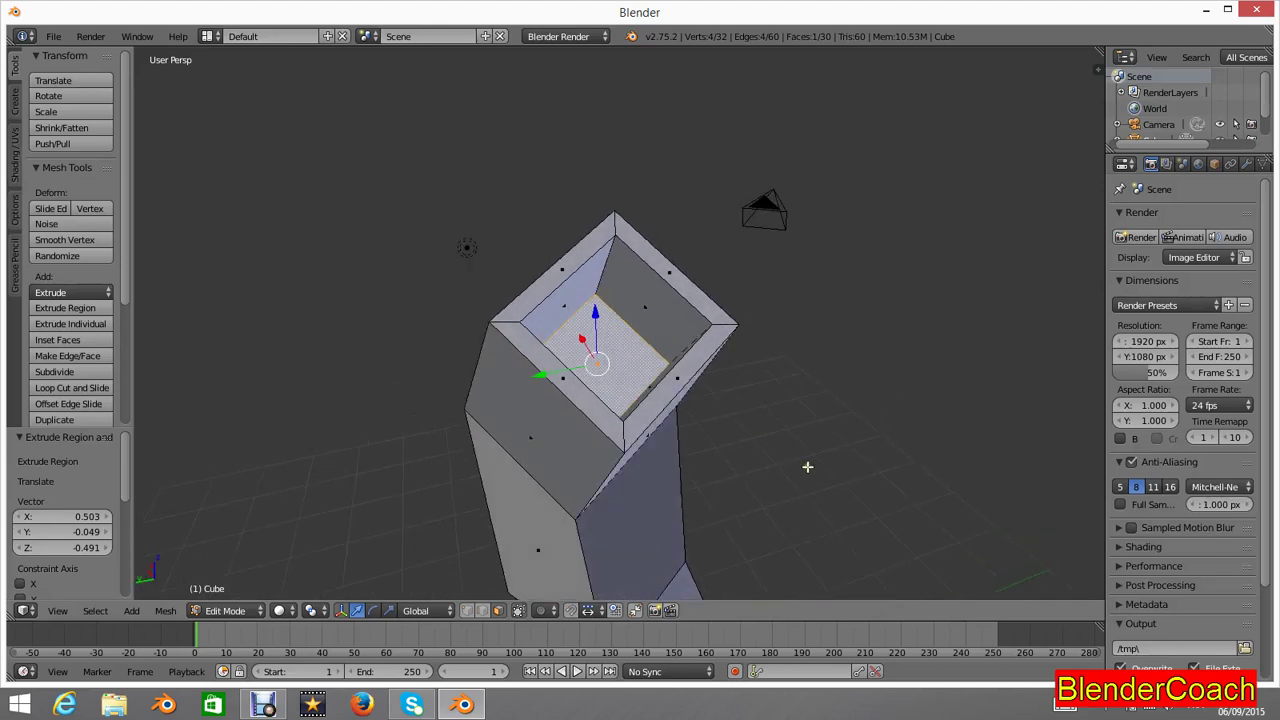
{"action": "key", "text": "s"}
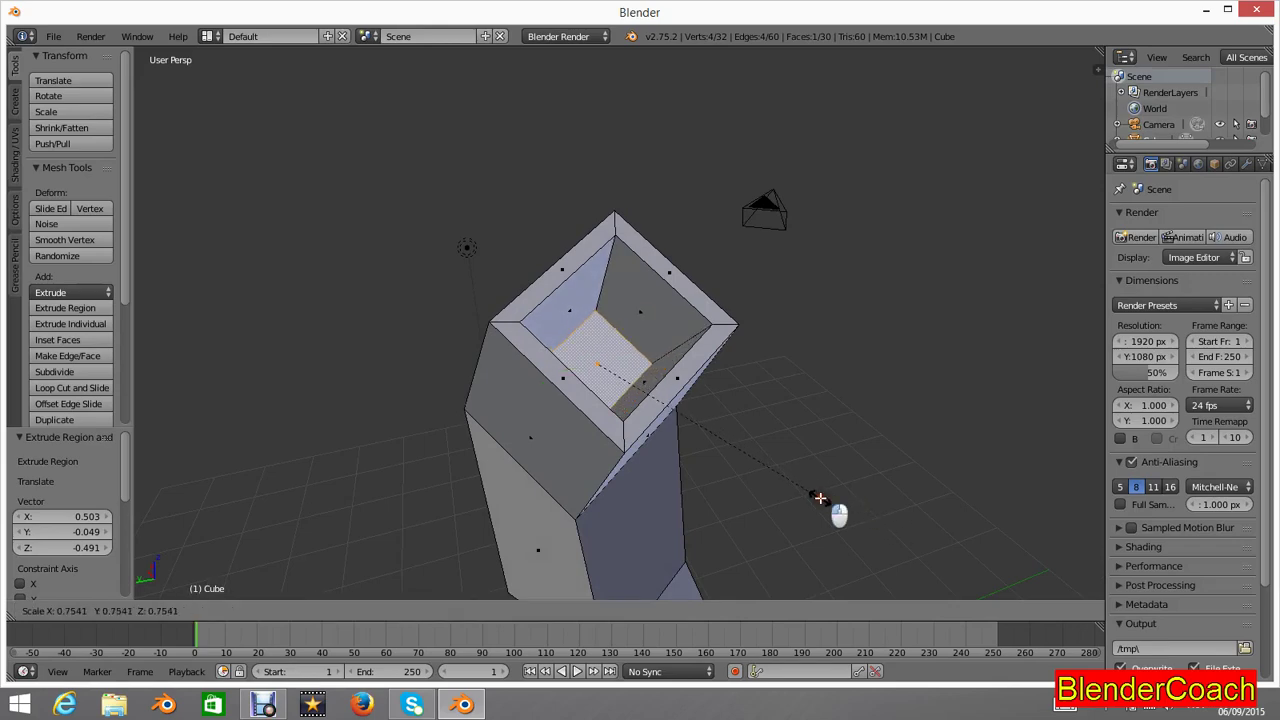
{"action": "left_click", "coordinate": [820, 498]}
{"action": "key", "text": "e"}
{"action": "left_click", "coordinate": [1040, 385]}
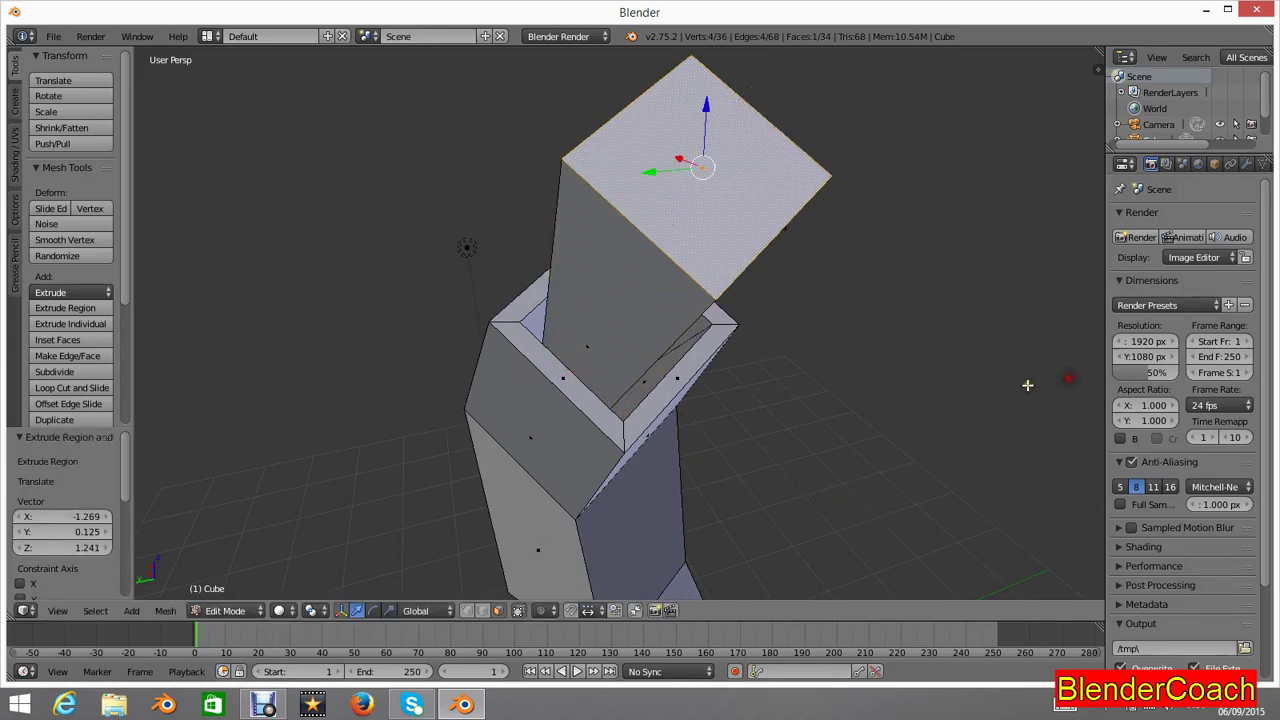
Step: Inset the new end face with a thickness of about 0.0495 and extrude the inner face about 0.30 inward
{"action": "scroll", "coordinate": [912, 337], "scroll_direction": "down", "scroll_amount": 3}
{"action": "middle_click_drag", "start_coordinate": [912, 337], "coordinate": [642, 285]}
{"action": "scroll", "coordinate": [642, 285], "scroll_direction": "up", "scroll_amount": 5}
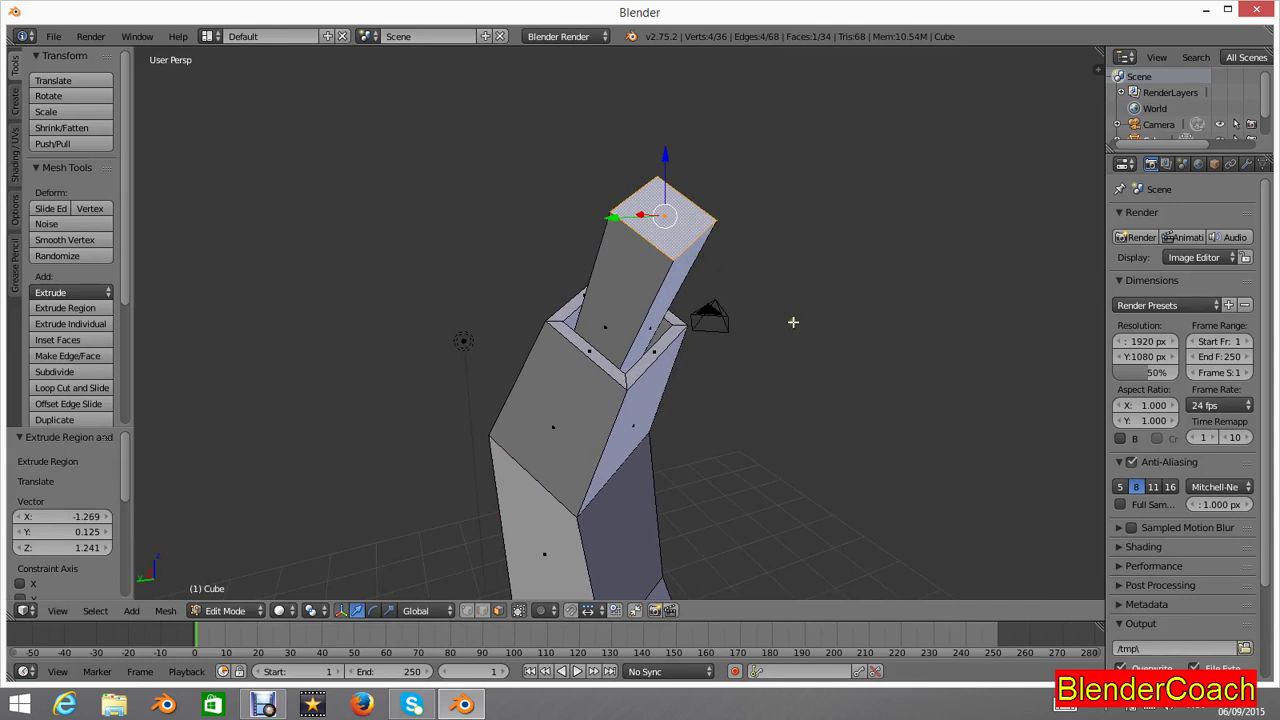
{"action": "key", "text": "i"}
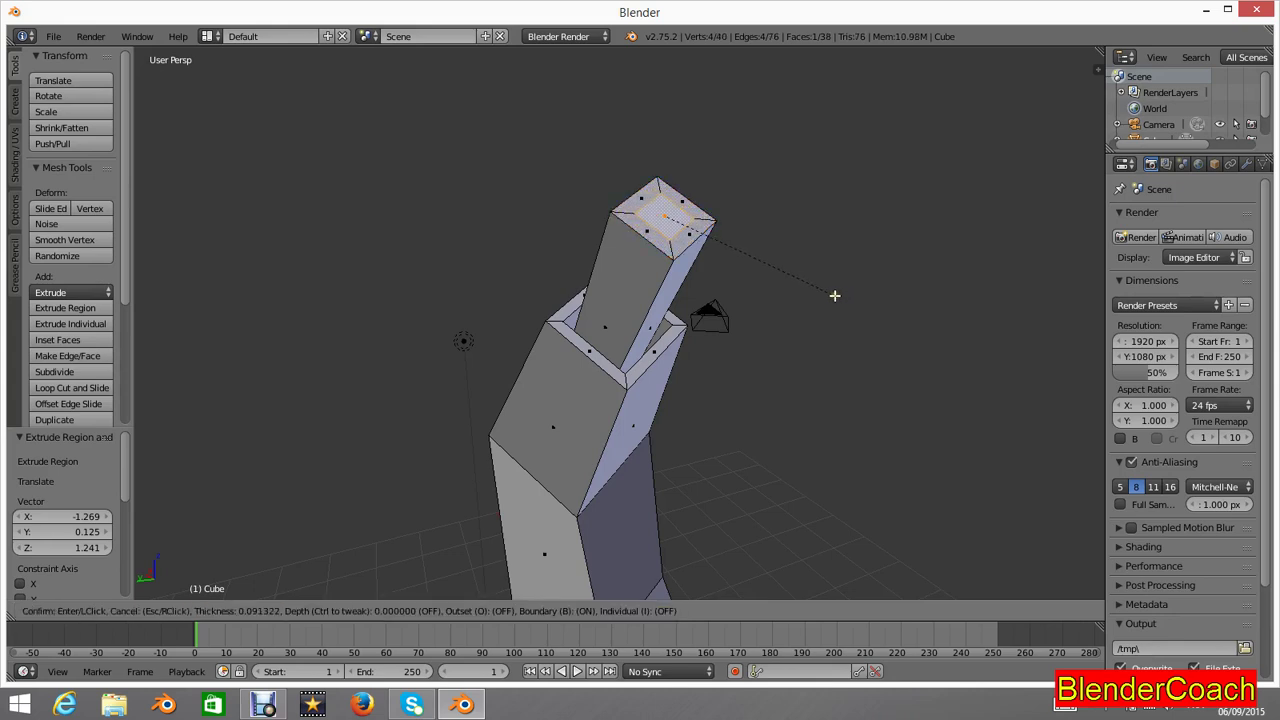
{"action": "left_click", "coordinate": [844, 295]}
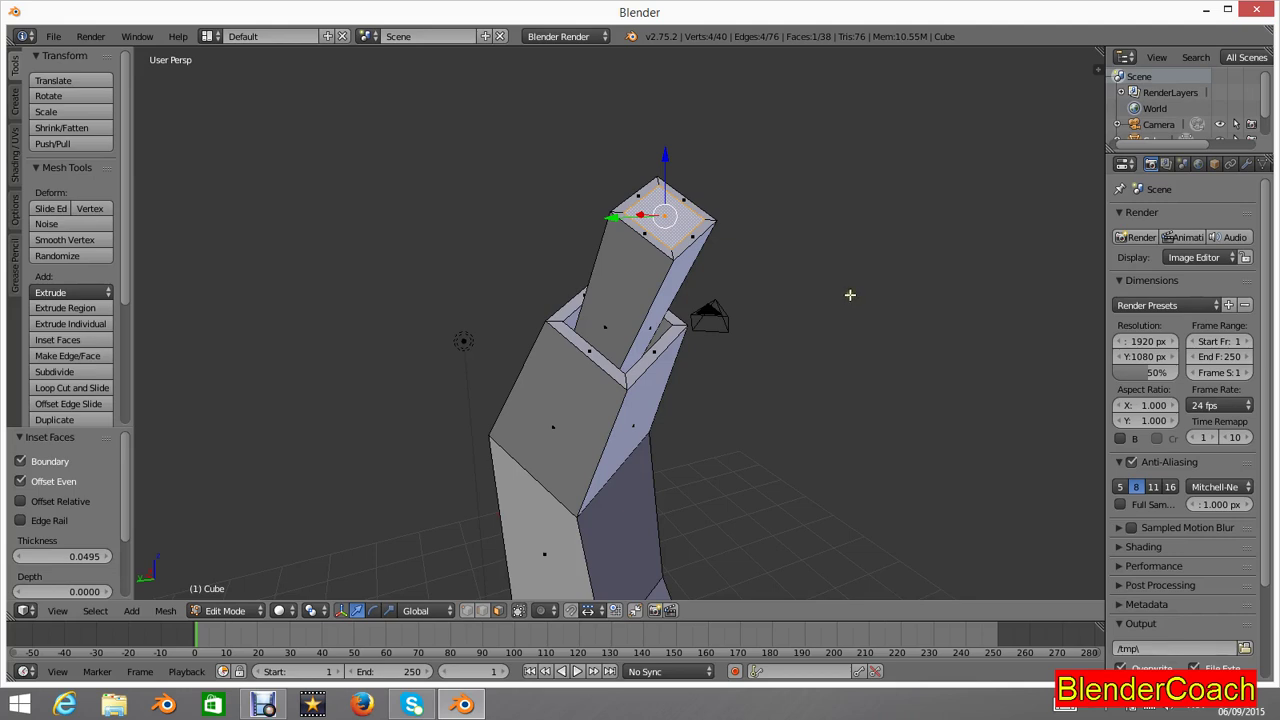
{"action": "key", "text": "e"}
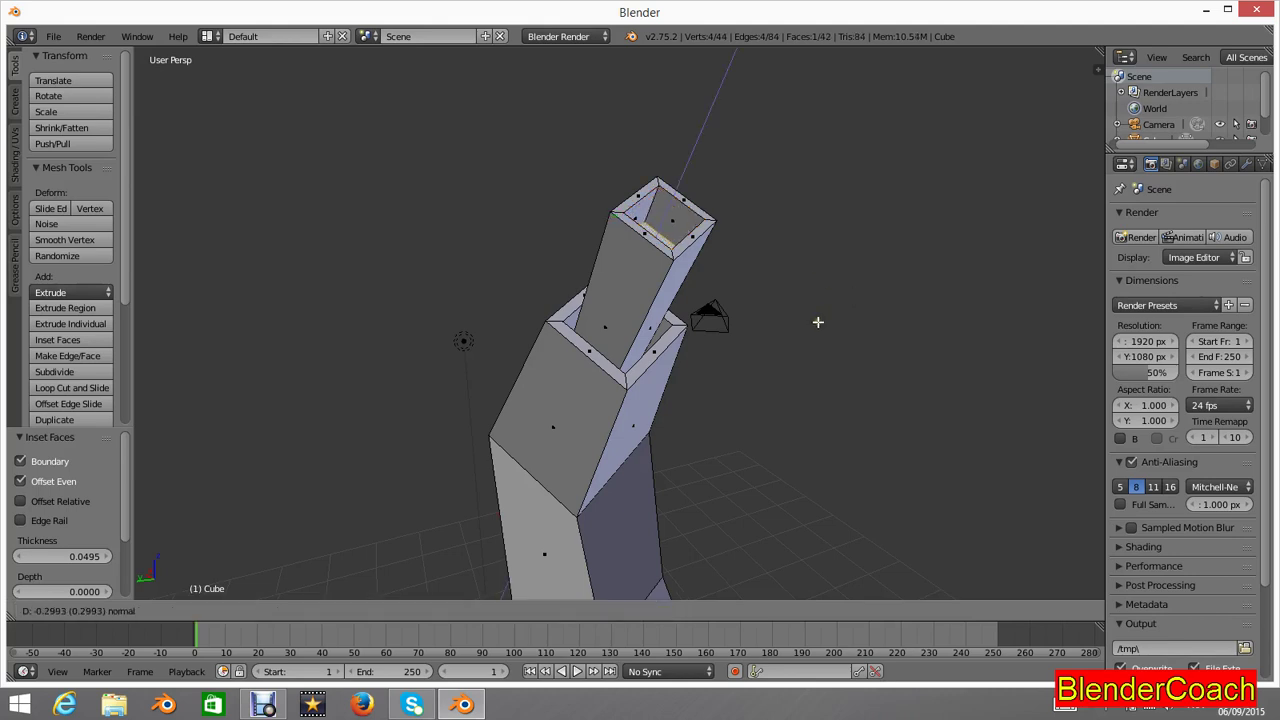
{"action": "left_click", "coordinate": [818, 322]}
Step: Scale the small recess floor to about 0.76 and extrude it outward by about X -0.715, Y 0.070, Z 0.699
{"action": "key", "text": "s"}
{"action": "left_click", "coordinate": [843, 373]}
{"action": "key", "text": "e"}
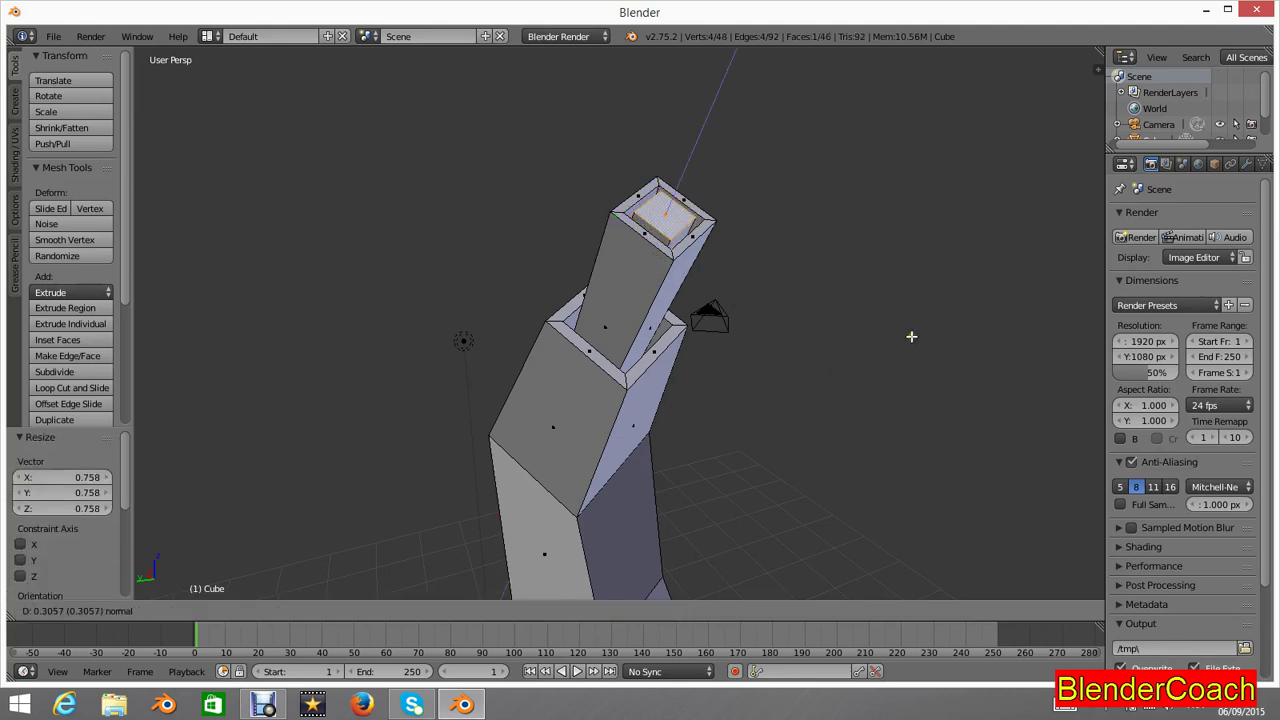
{"action": "left_click", "coordinate": [1014, 263]}
Step: Inspect the whole segmented arm from several sides and switch from Edit Mode to Object Mode
{"action": "scroll", "coordinate": [873, 240], "scroll_direction": "down", "scroll_amount": 2}
{"action": "middle_click_drag", "start_coordinate": [873, 240], "coordinate": [682, 313]}
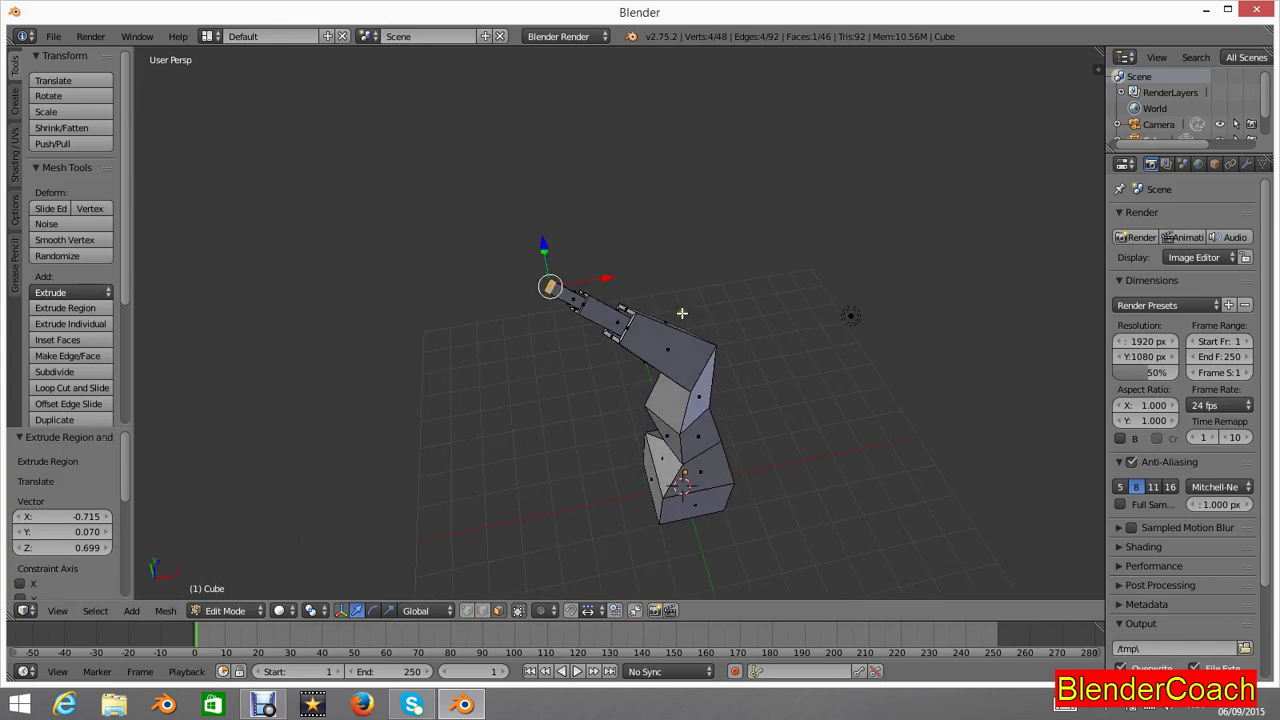
{"action": "middle_click_drag", "start_coordinate": [722, 406], "coordinate": [604, 394]}
{"action": "scroll", "coordinate": [494, 326], "scroll_direction": "down", "scroll_amount": 6}
{"action": "scroll", "coordinate": [594, 366], "scroll_direction": "up", "scroll_amount": 2}
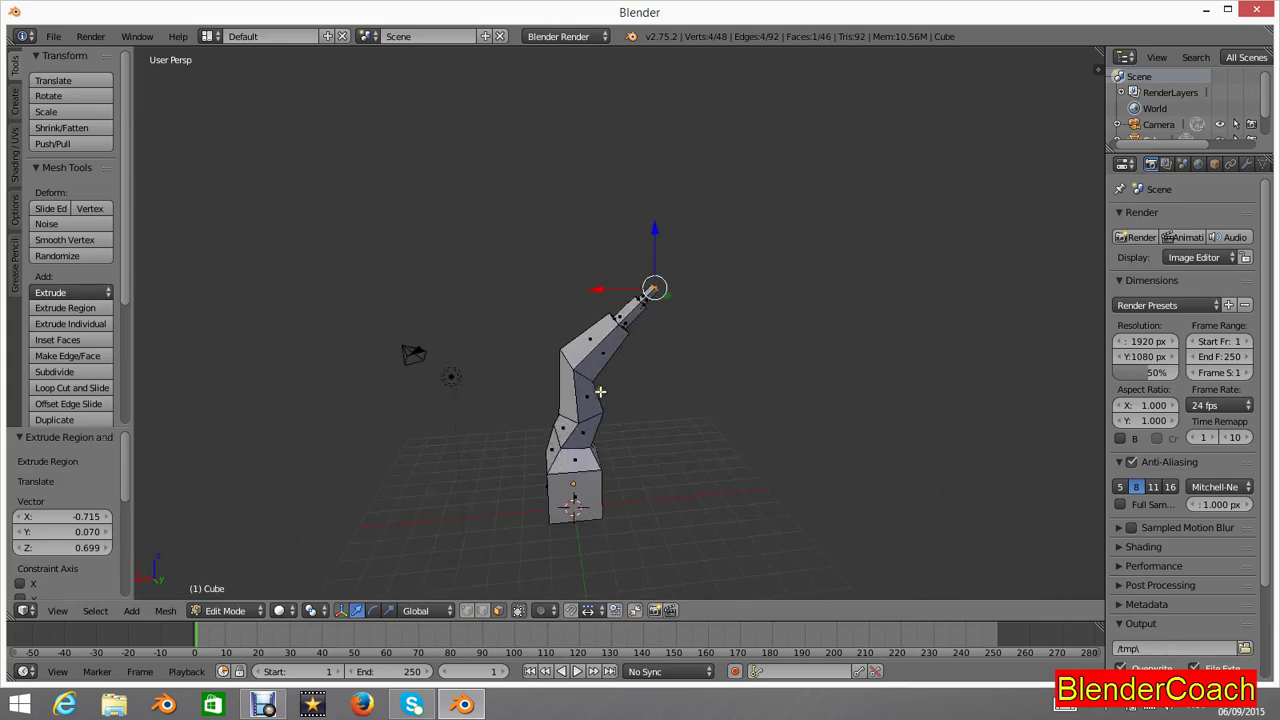
{"action": "middle_click_drag", "start_coordinate": [515, 354], "coordinate": [602, 342]}
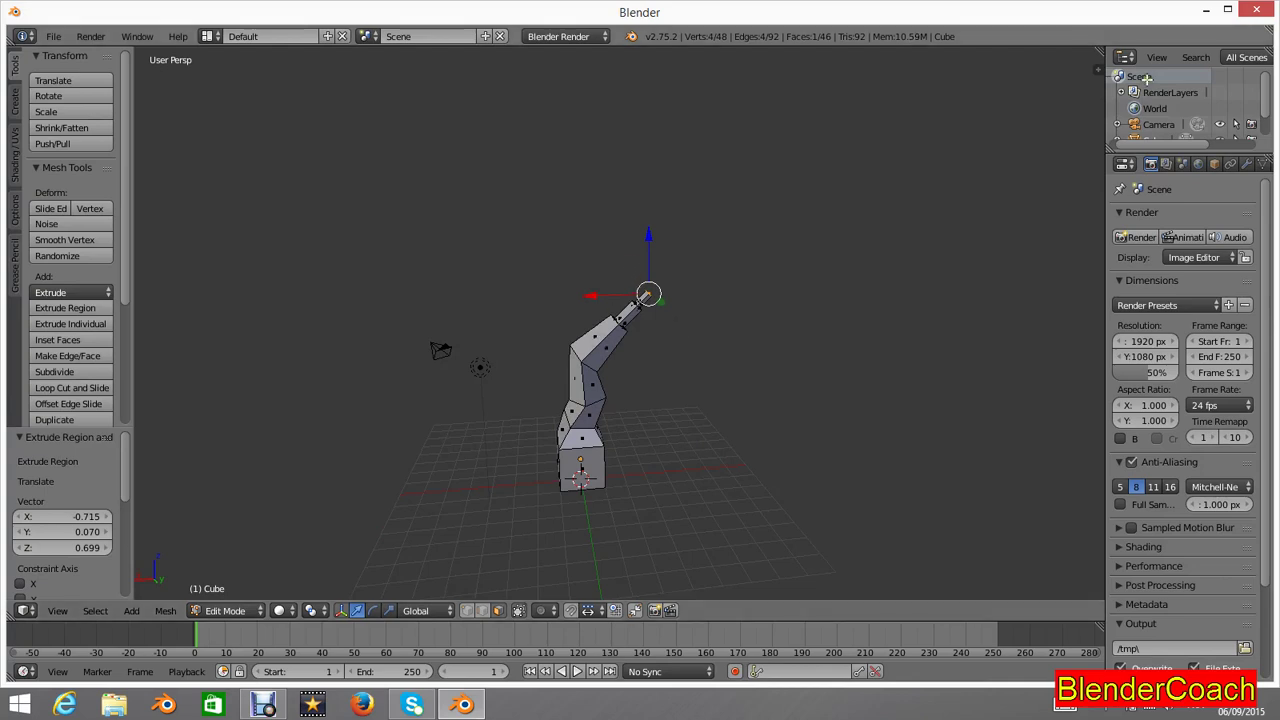
{"action": "key", "text": "Tab"}
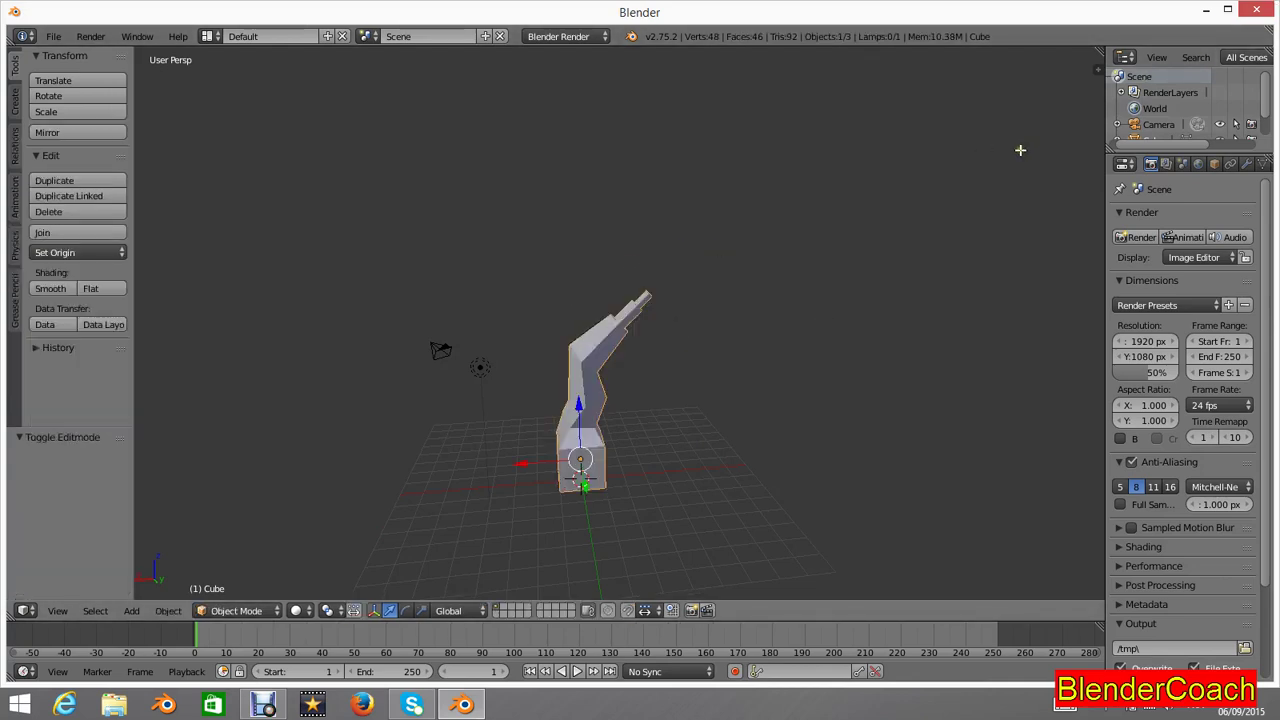
{"action": "middle_click_drag", "start_coordinate": [1020, 149], "coordinate": [724, 390]}
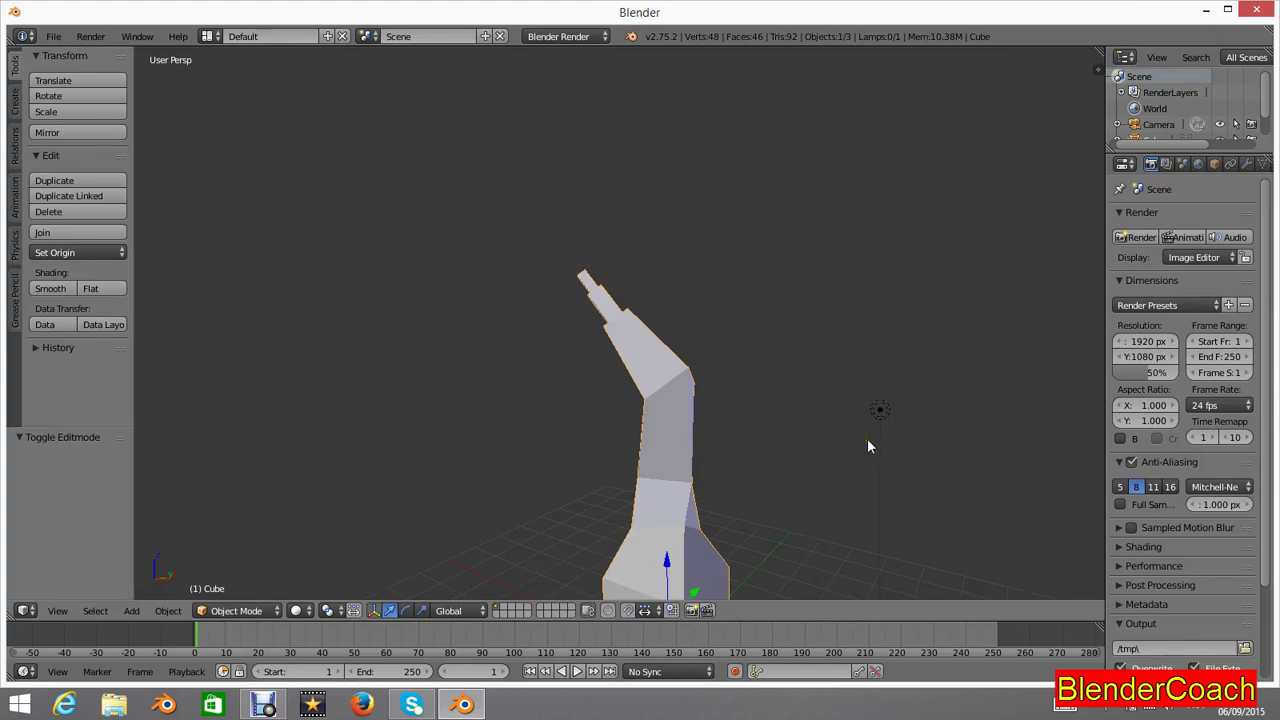
Step: Look through the available modifiers and try a Subdivision Surface at level 2 on the arm
{"action": "left_click", "coordinate": [1247, 165]}
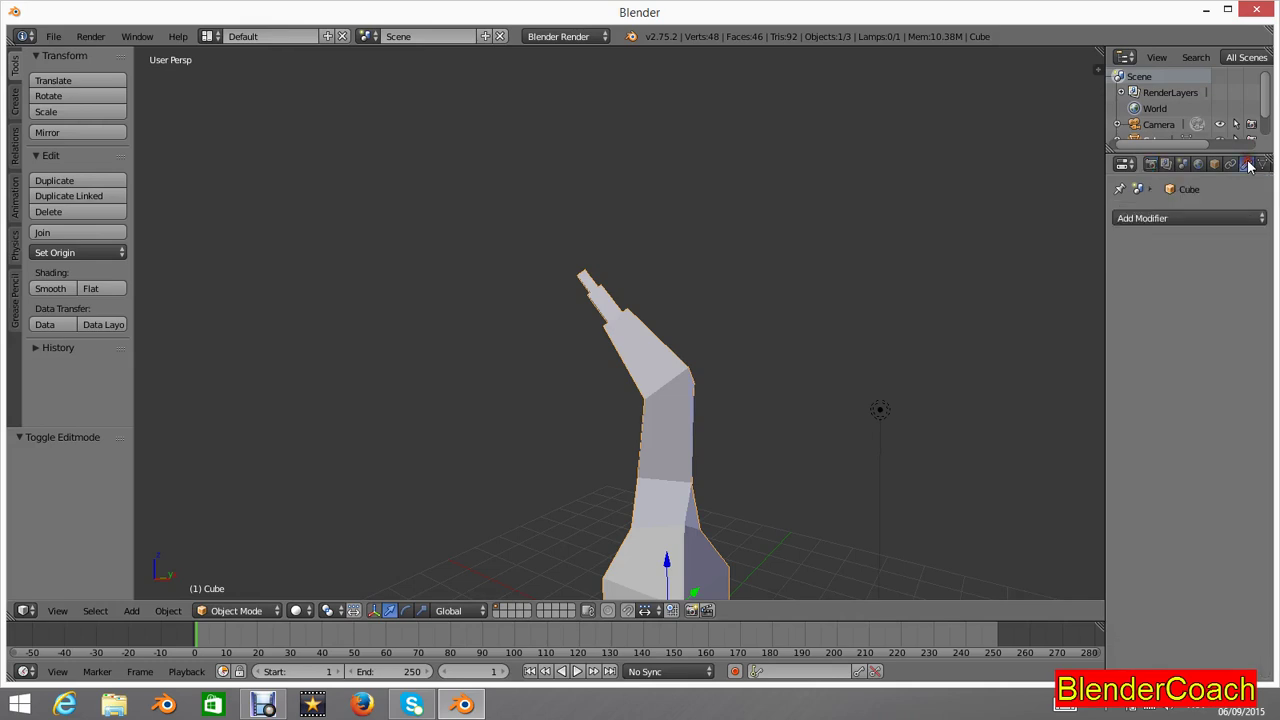
{"action": "left_click", "coordinate": [1183, 217]}
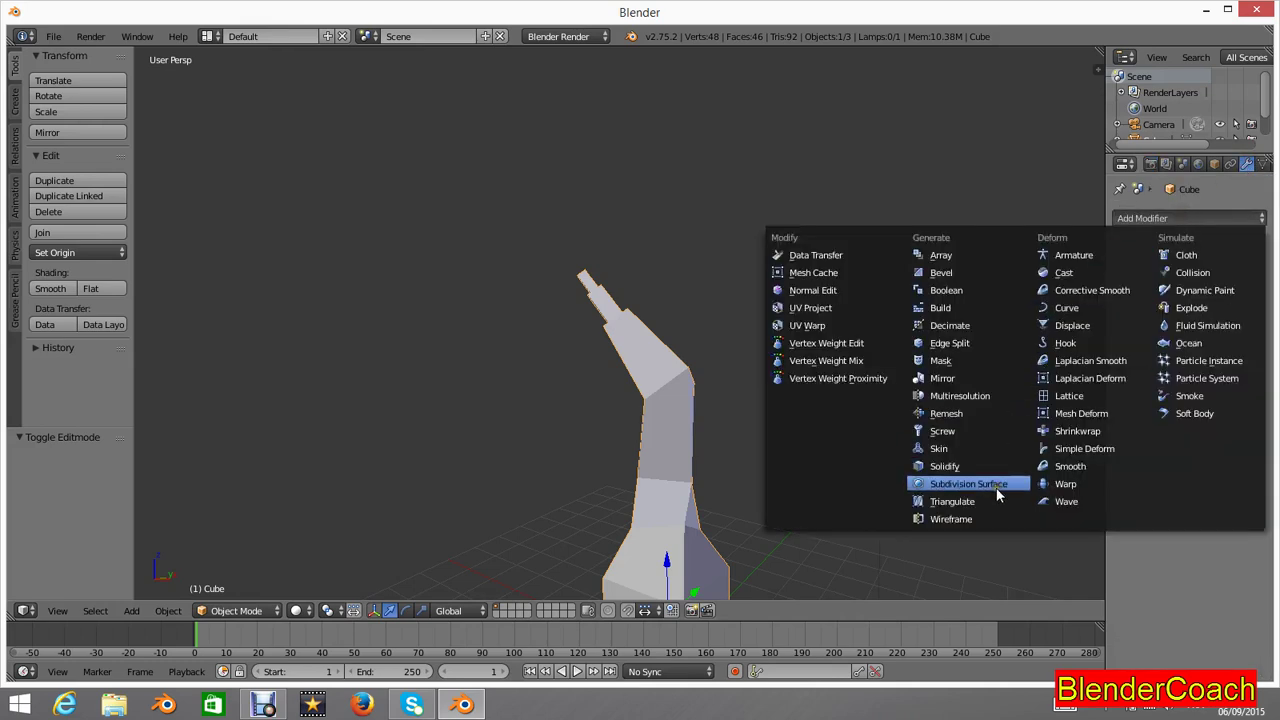
{"action": "scroll", "coordinate": [630, 317], "scroll_direction": "down", "scroll_amount": 2}
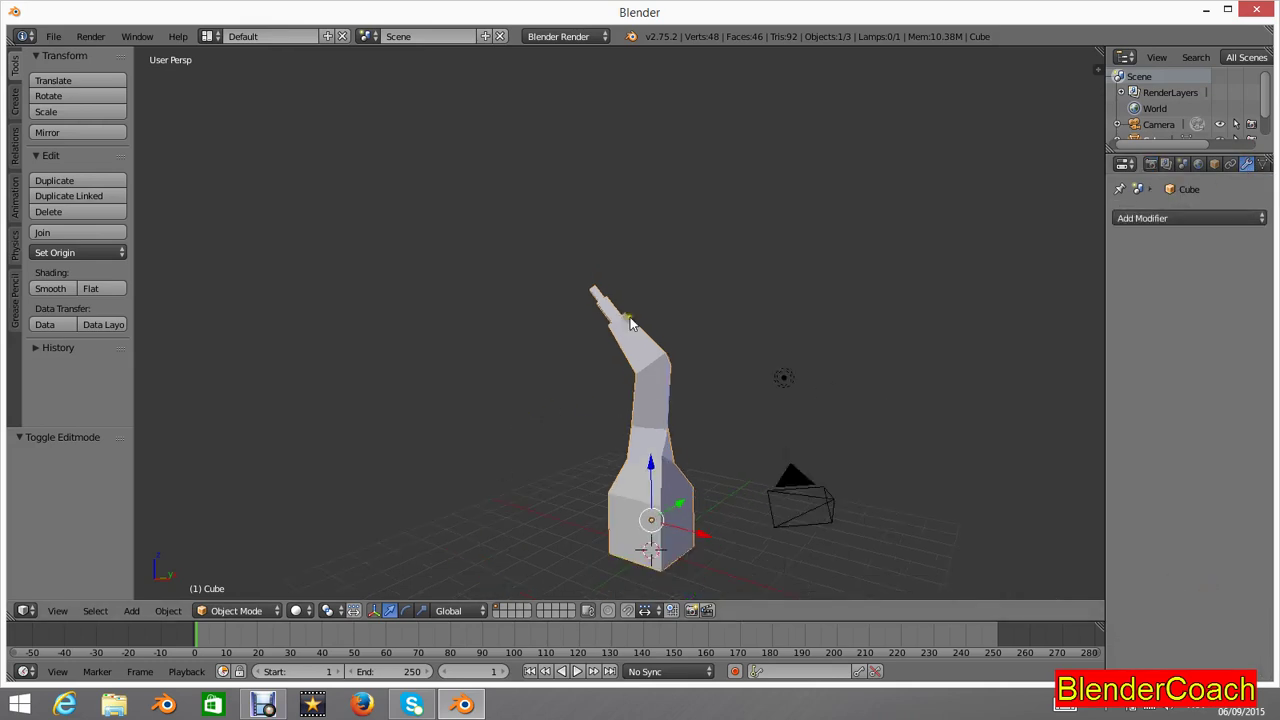
{"action": "scroll", "coordinate": [630, 317], "scroll_direction": "down", "scroll_amount": 1}
{"action": "key", "text": "ctrl+2"}
{"action": "scroll", "coordinate": [660, 360], "scroll_direction": "up", "scroll_amount": 5}
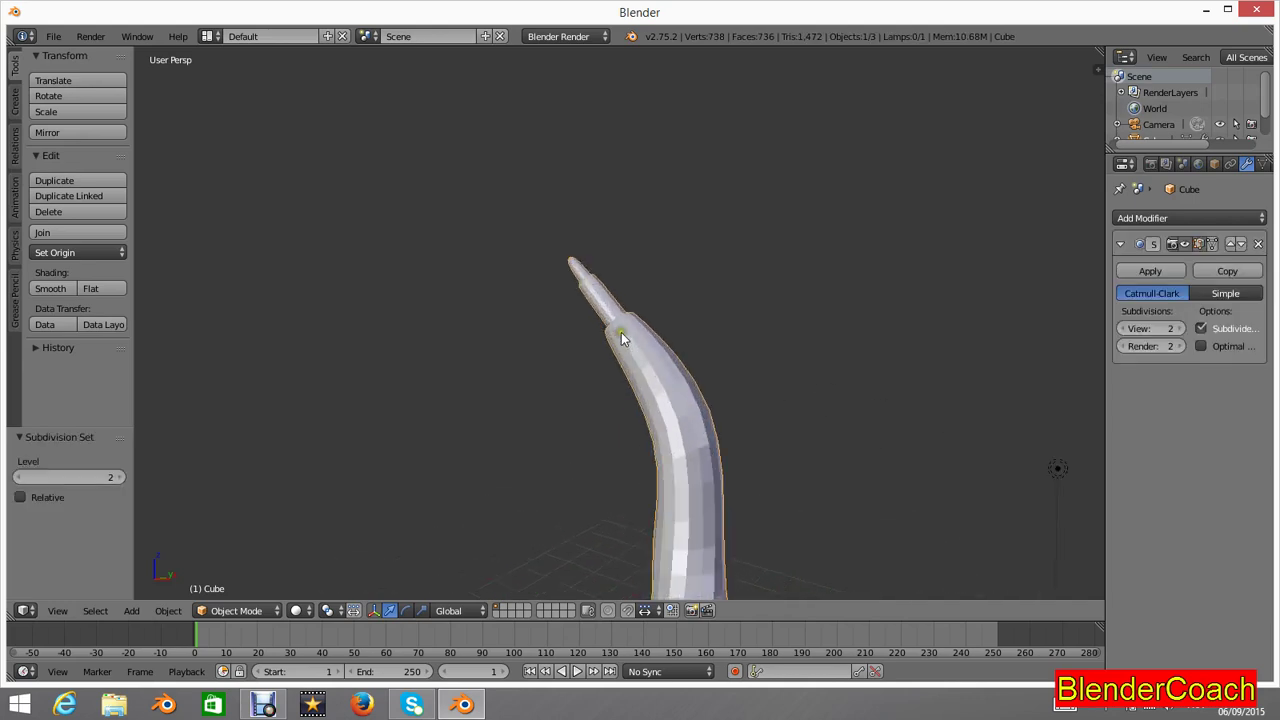
{"action": "scroll", "coordinate": [555, 258], "scroll_direction": "down", "scroll_amount": 5}
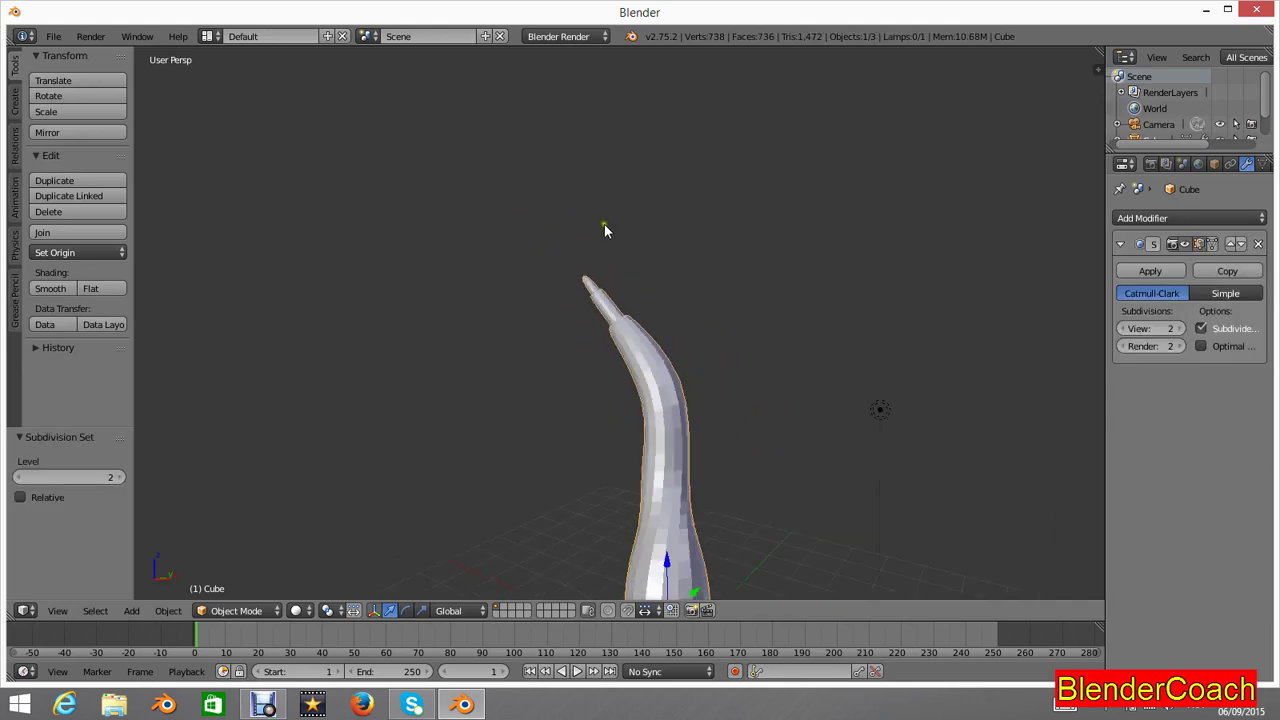
{"action": "left_click", "coordinate": [1258, 243]}
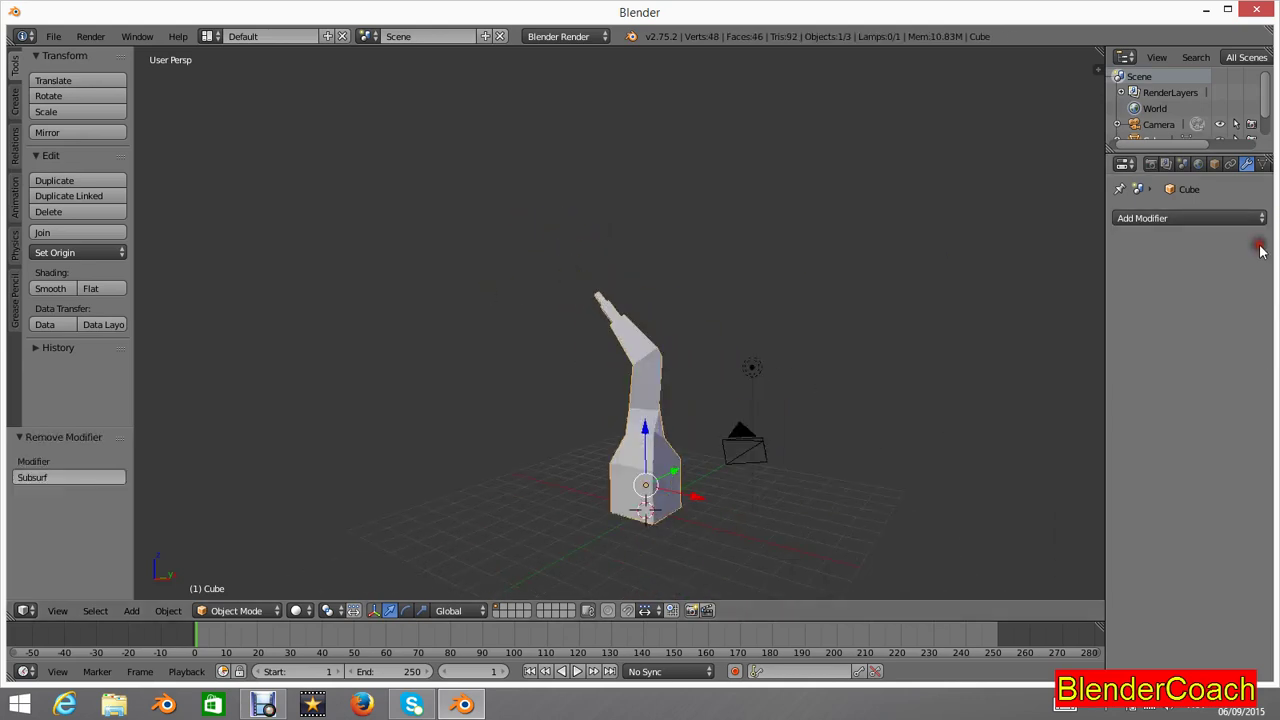
Step: Add a Subdivision Surface modifier with view level 3 to the arm and inspect the smoothed tip segments
{"action": "middle_click_drag", "start_coordinate": [502, 345], "coordinate": [694, 355]}
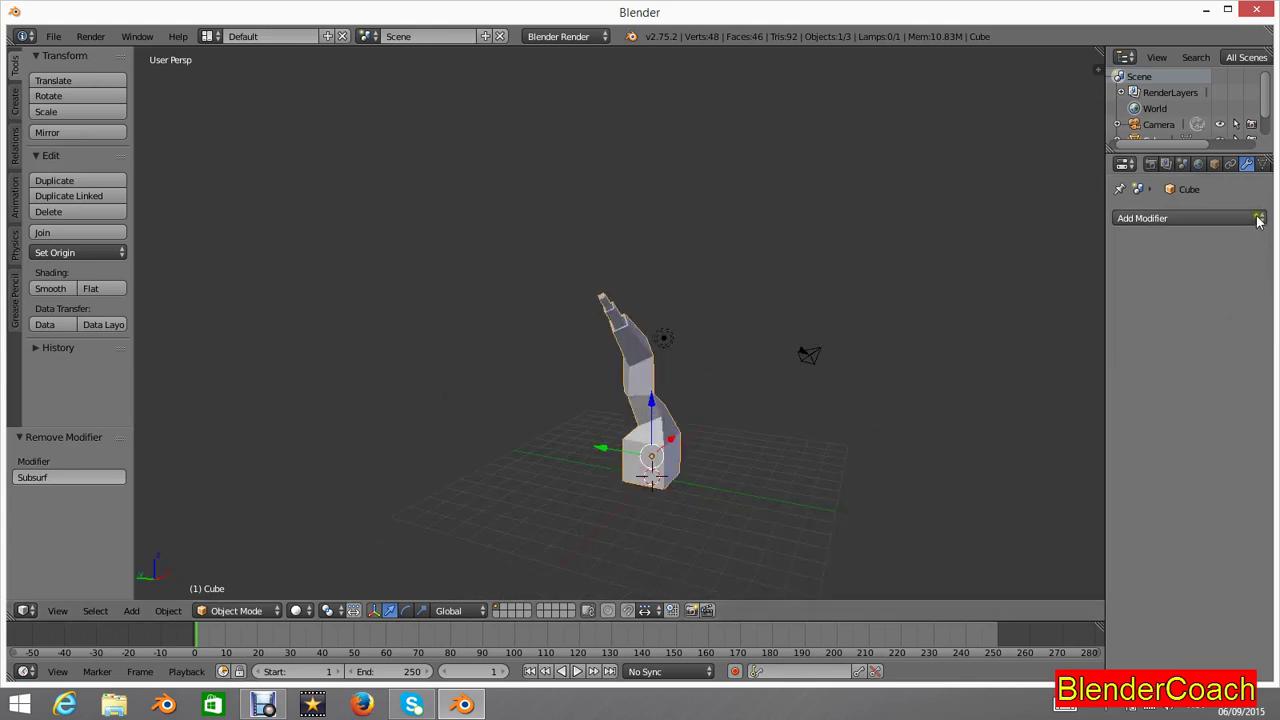
{"action": "key", "text": "ctrl+3"}
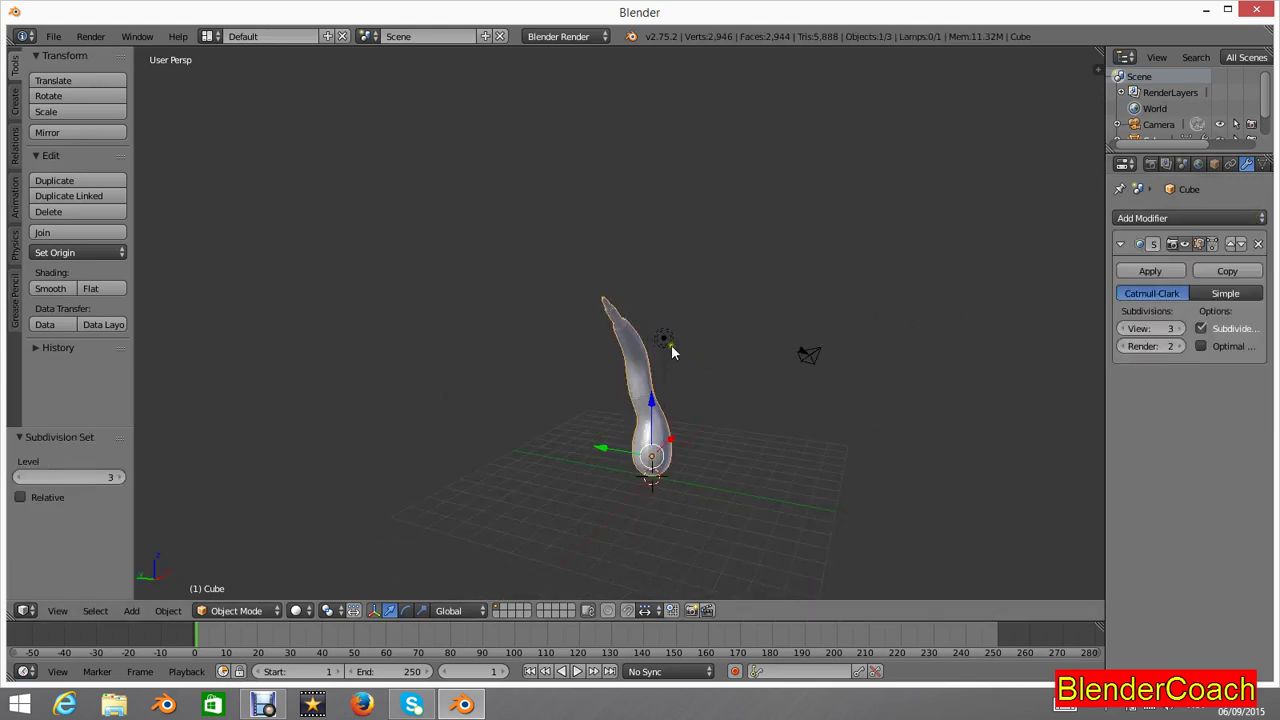
{"action": "middle_click_drag", "start_coordinate": [671, 345], "coordinate": [741, 343]}
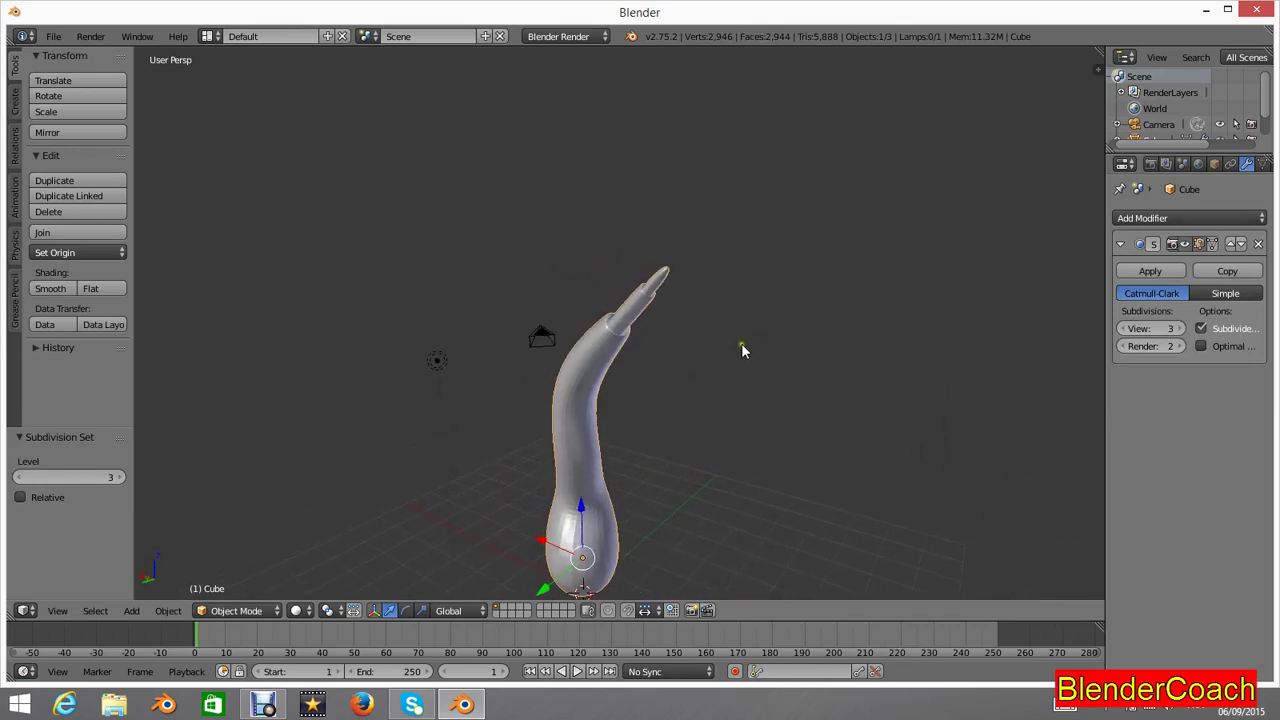
{"action": "scroll", "coordinate": [741, 343], "scroll_direction": "up", "scroll_amount": 5}
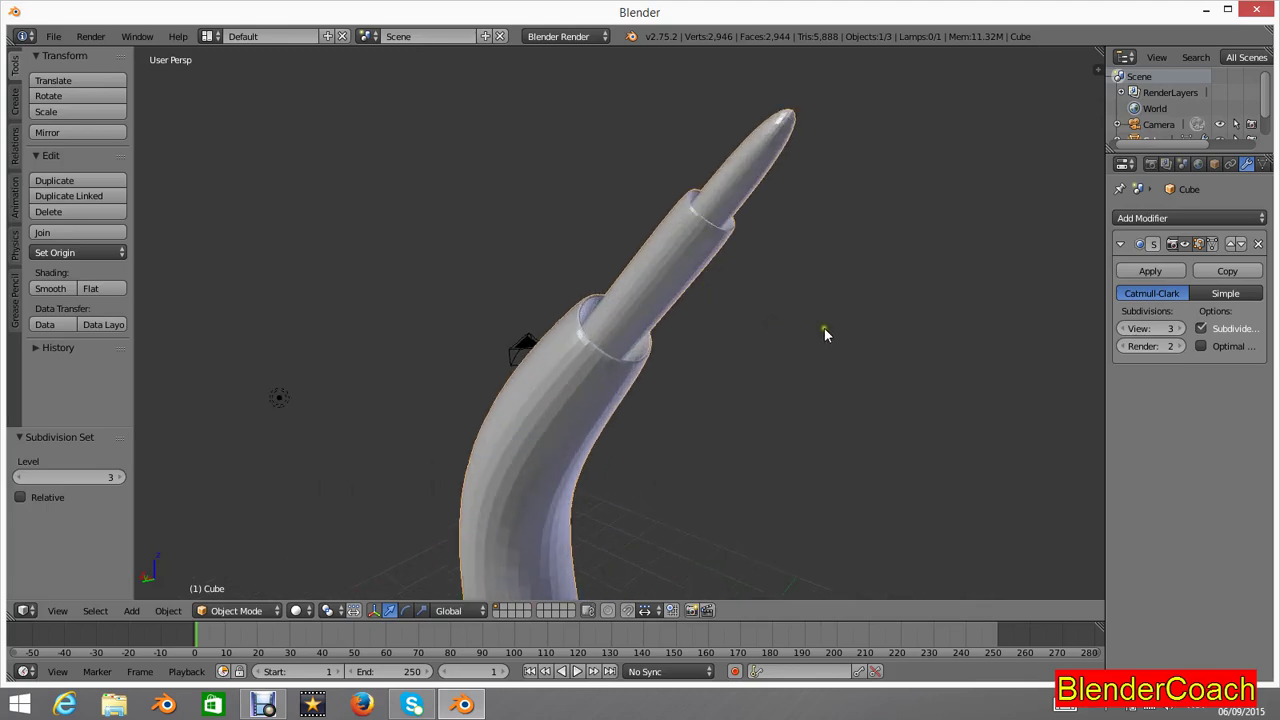
{"action": "middle_click_drag", "start_coordinate": [824, 333], "coordinate": [645, 296]}
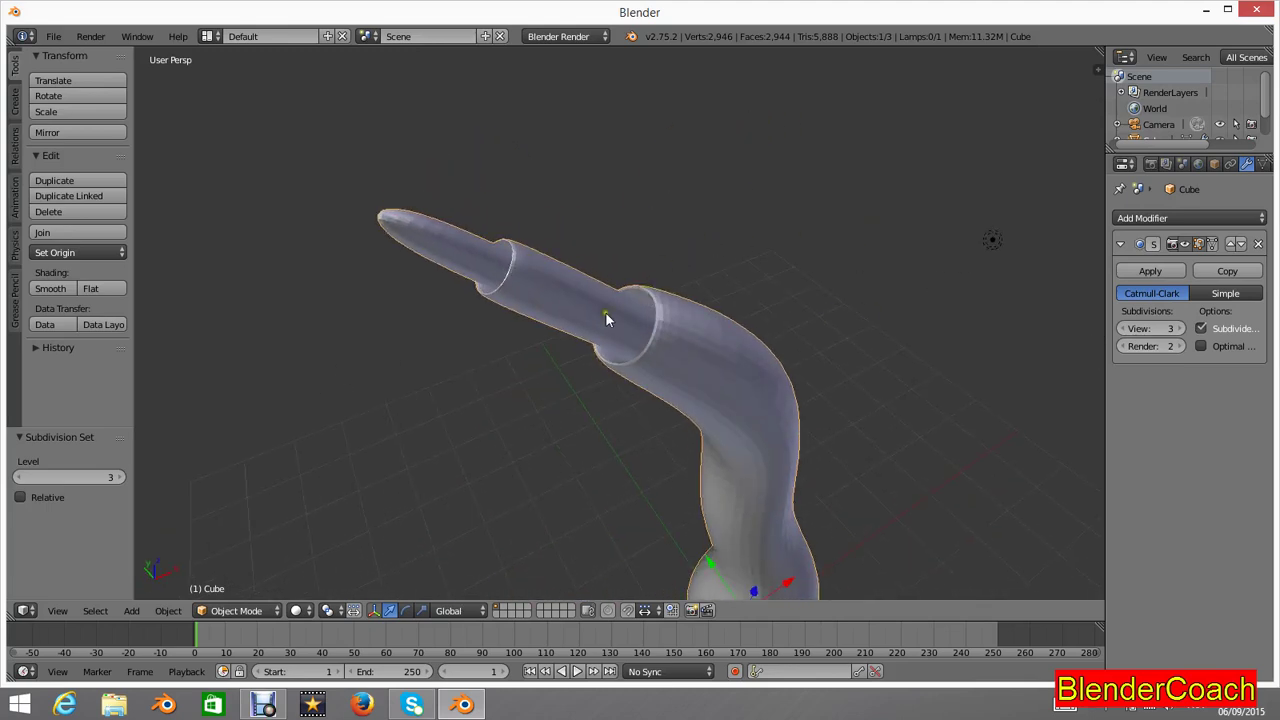
Step: In Edit Mode, circle-select faces of the two outermost tip segments and switch to wireframe display
{"action": "key", "text": "Tab"}
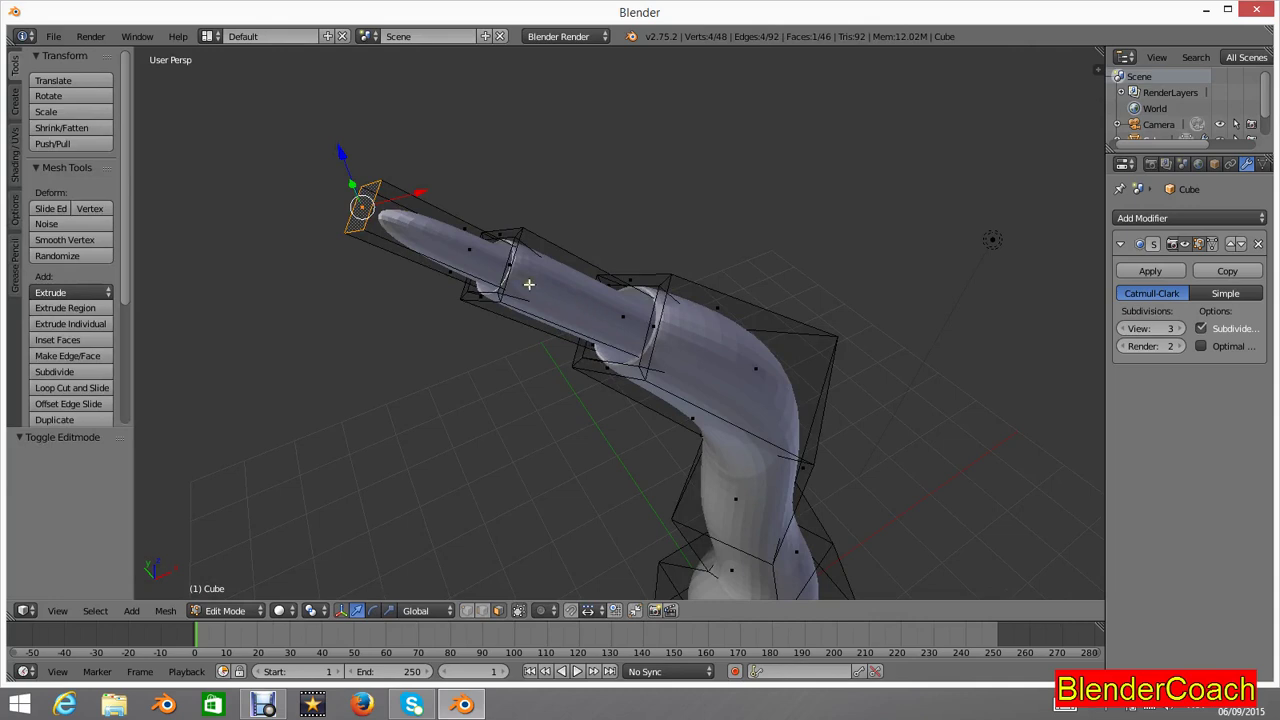
{"action": "key", "text": "c"}
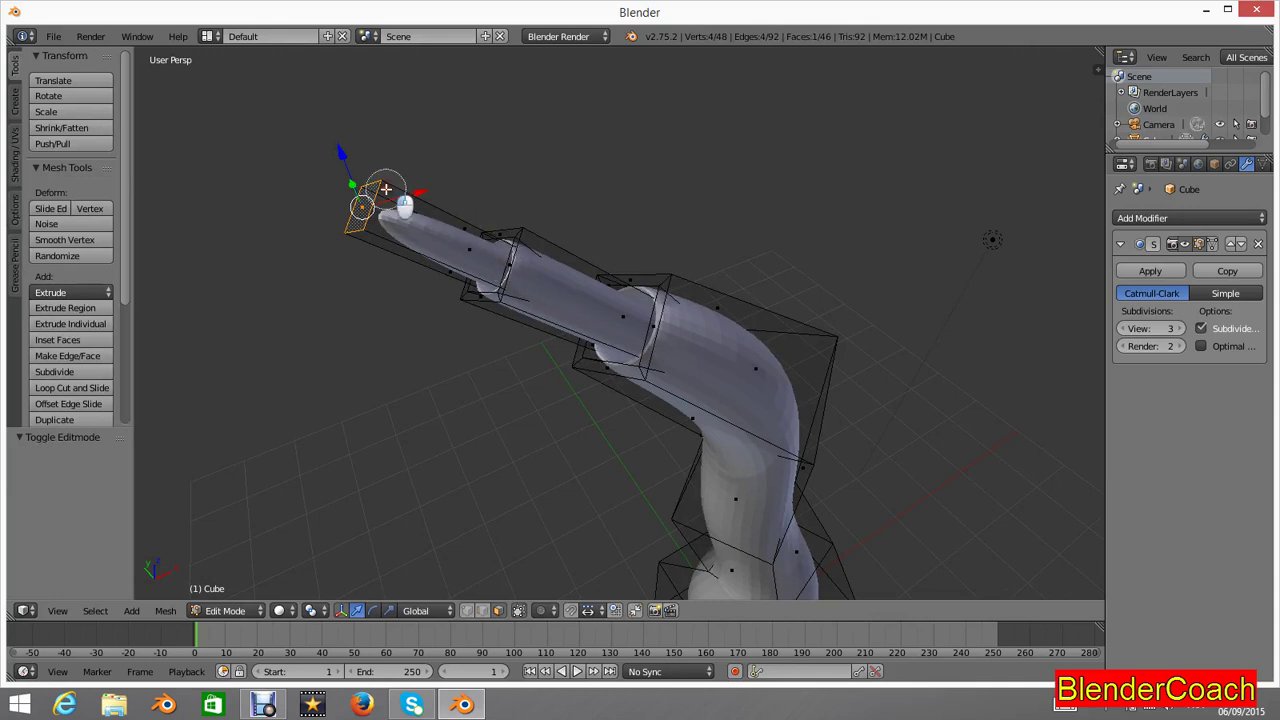
{"action": "mouse_move", "coordinate": [387, 193]}
{"action": "left_mouse_down"}
{"action": "mouse_move", "coordinate": [506, 289]}
{"action": "mouse_move", "coordinate": [482, 269]}
{"action": "left_mouse_up"}
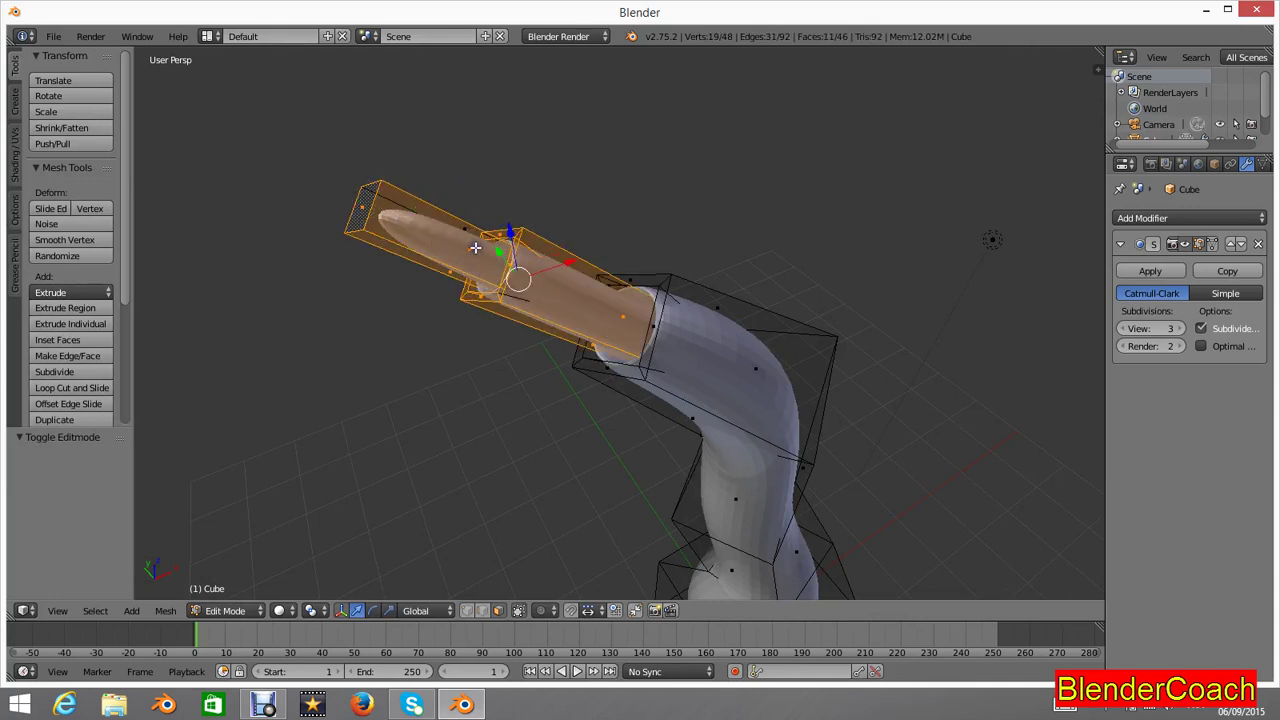
{"action": "key", "text": "Escape"}
{"action": "key", "text": "z"}
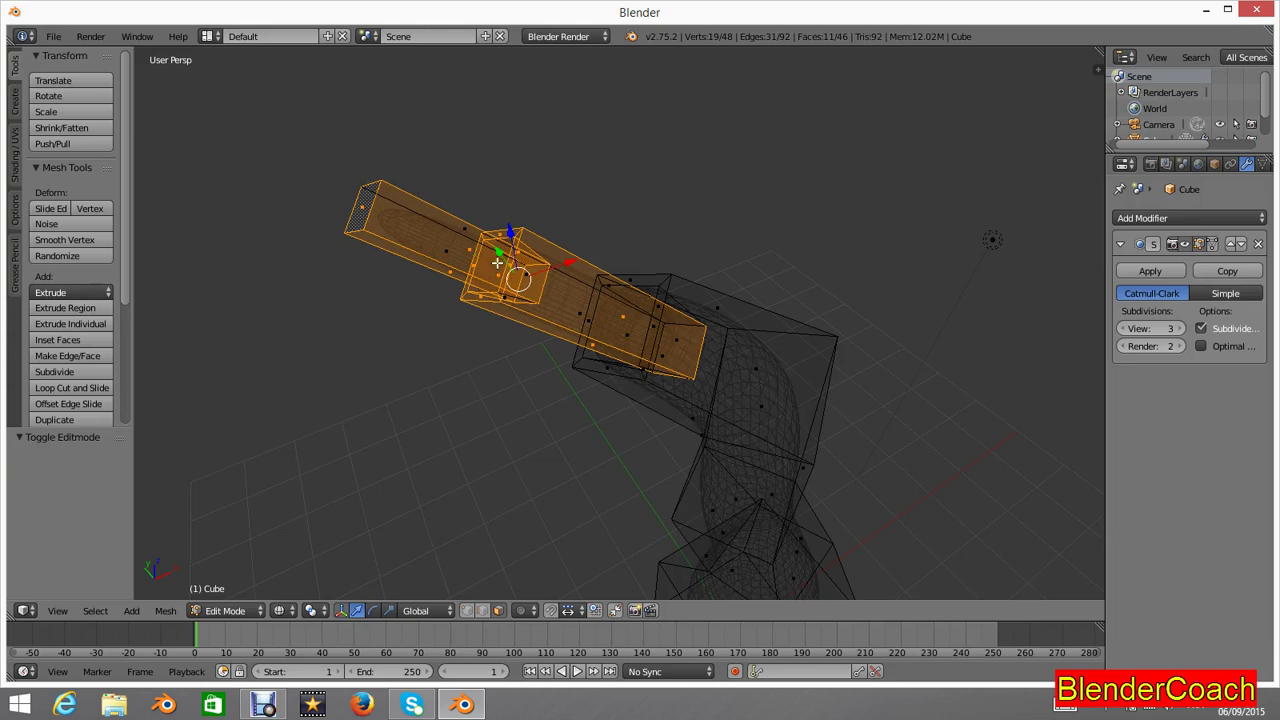
Step: Enlarge the circle selection brush and add the hidden faces around the joint between the two tip segments
{"action": "middle_click_drag", "start_coordinate": [478, 236], "coordinate": [707, 192]}
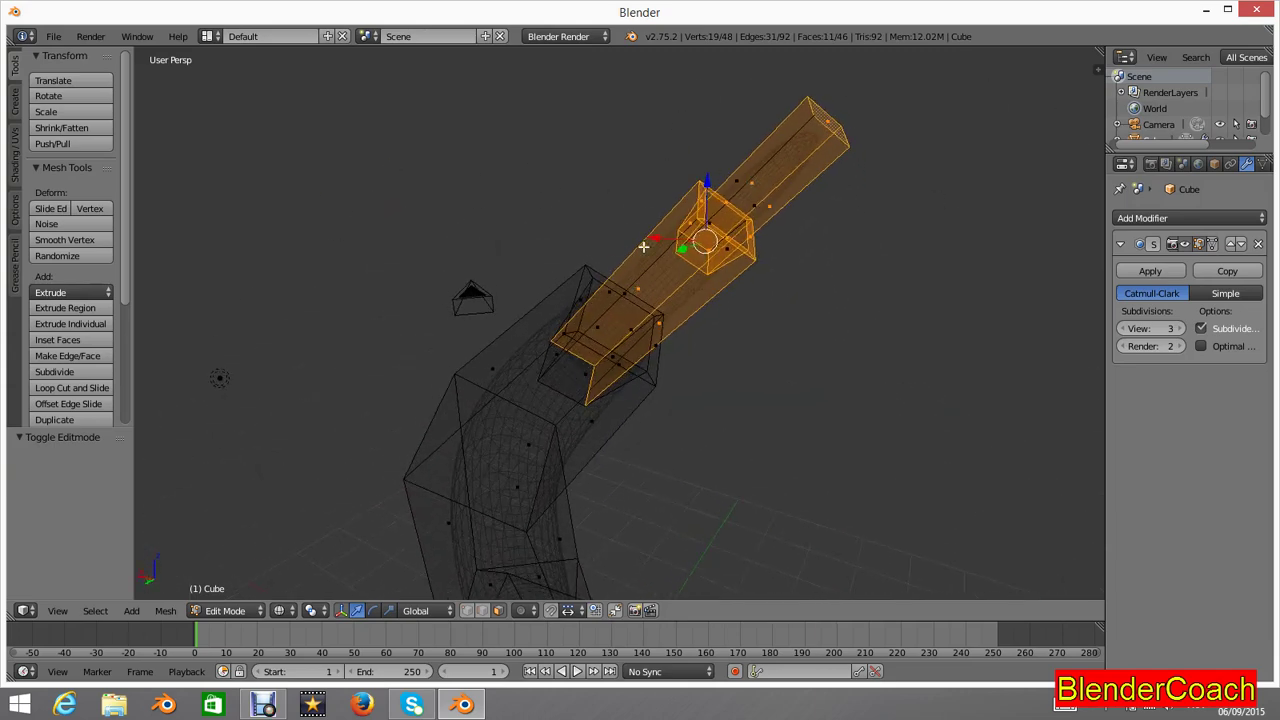
{"action": "key", "text": "c"}
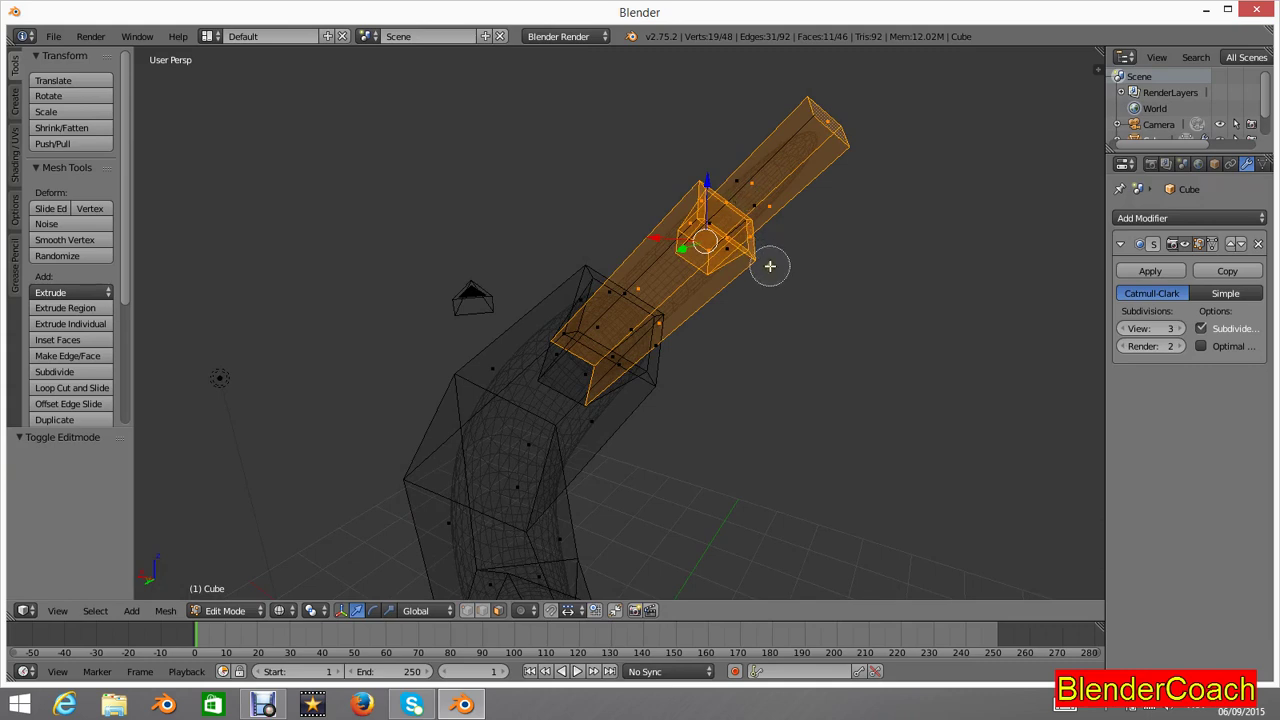
{"action": "scroll", "coordinate": [794, 243], "scroll_direction": "down", "scroll_amount": 8}
{"action": "scroll", "coordinate": [851, 237], "scroll_direction": "up", "scroll_amount": 10}
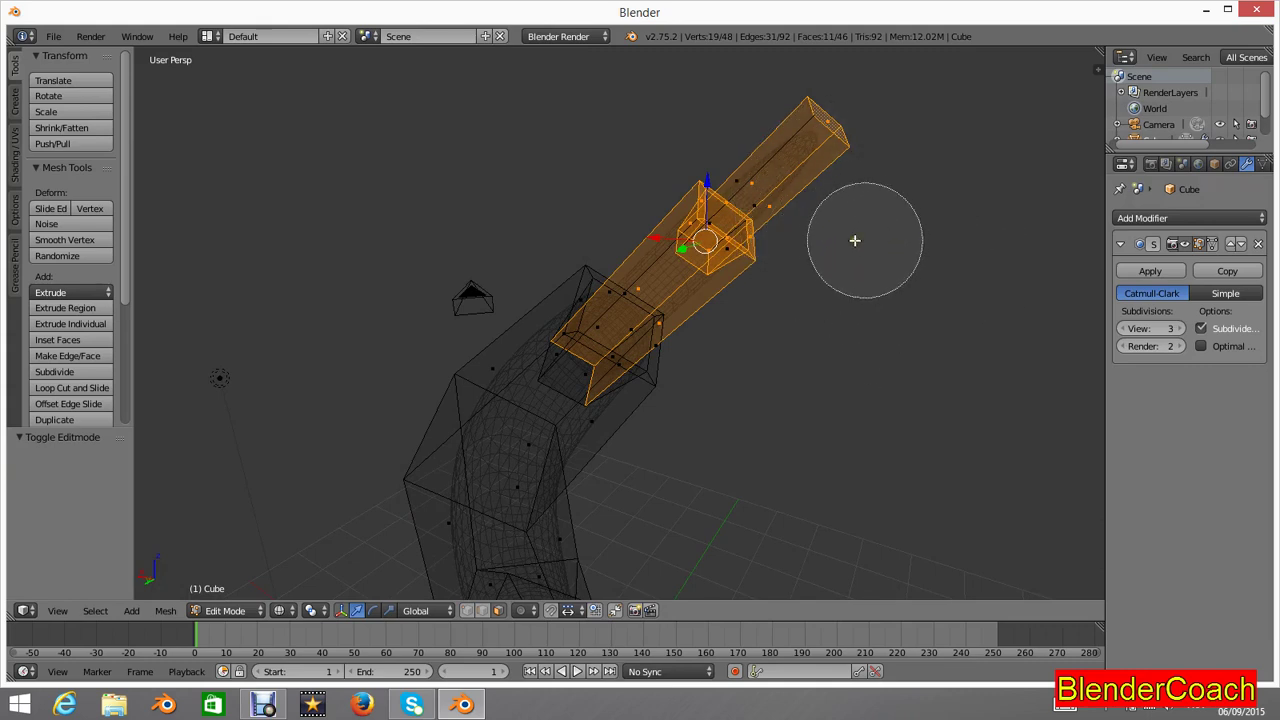
{"action": "scroll", "coordinate": [843, 248], "scroll_direction": "down", "scroll_amount": 6}
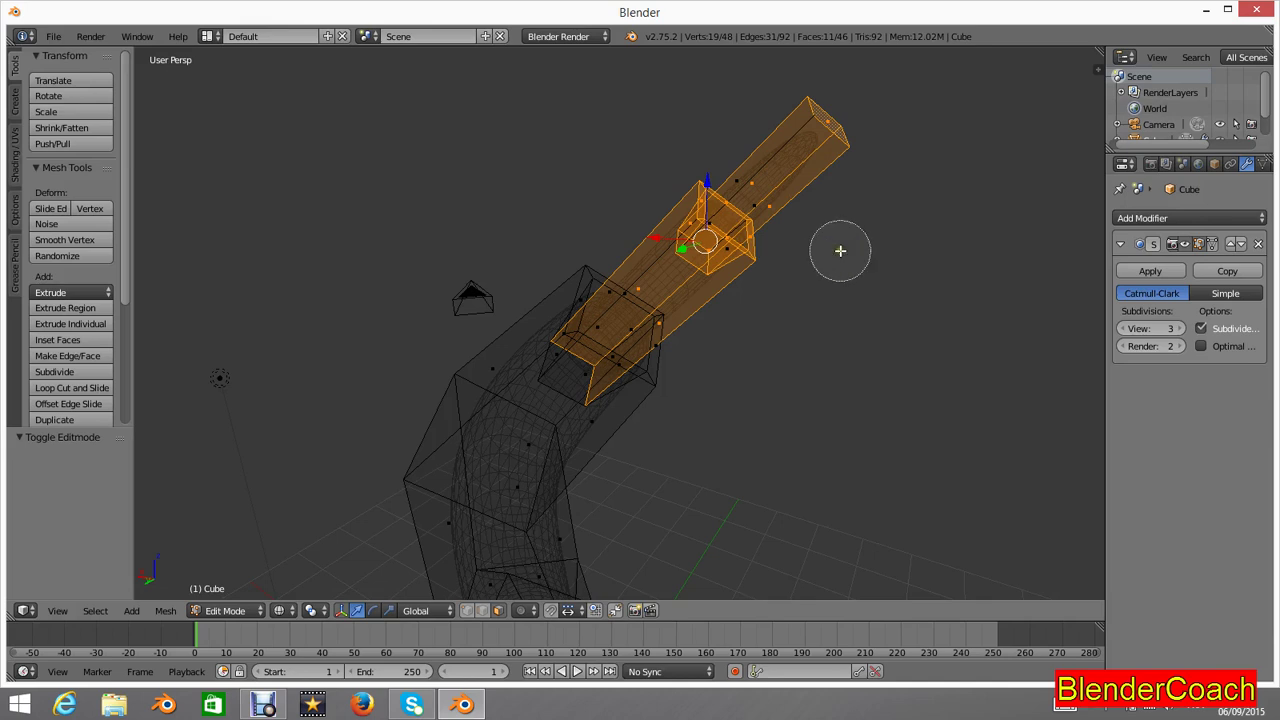
{"action": "mouse_move", "coordinate": [708, 240]}
{"action": "left_mouse_down"}
{"action": "mouse_move", "coordinate": [725, 232]}
{"action": "mouse_move", "coordinate": [748, 166]}
{"action": "mouse_move", "coordinate": [709, 254]}
{"action": "left_mouse_up"}
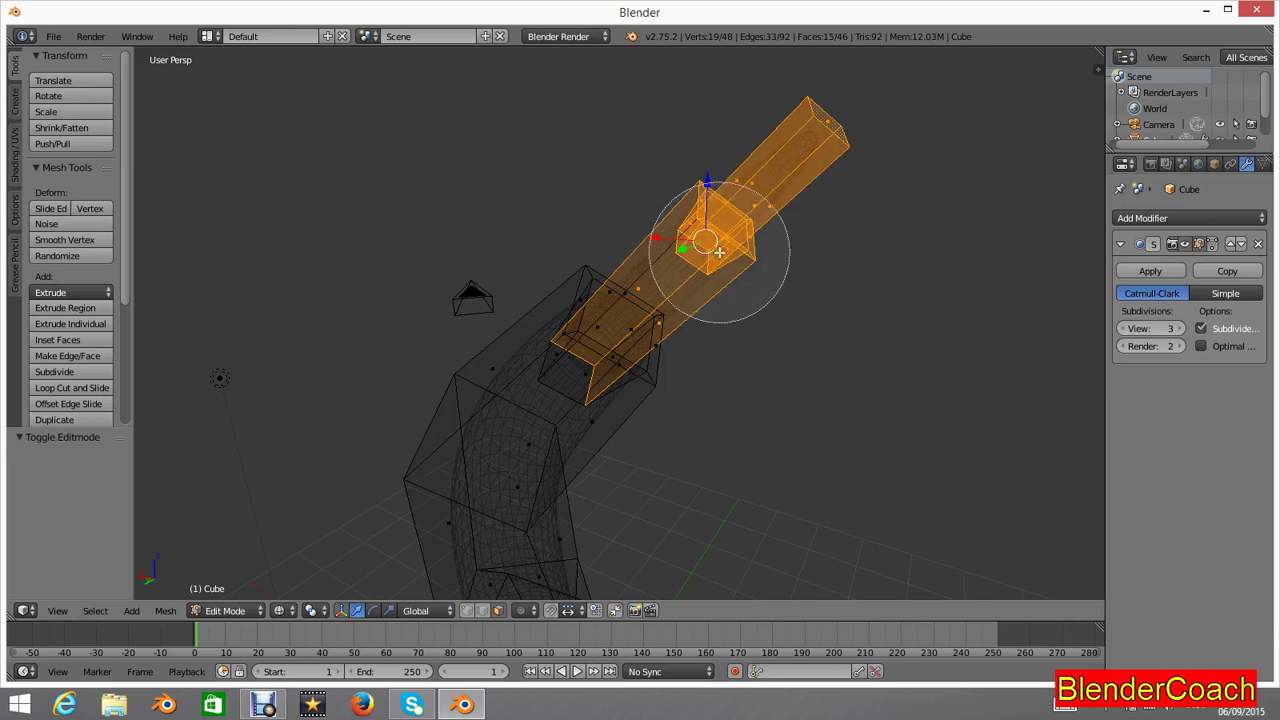
{"action": "right_click", "coordinate": [843, 190]}
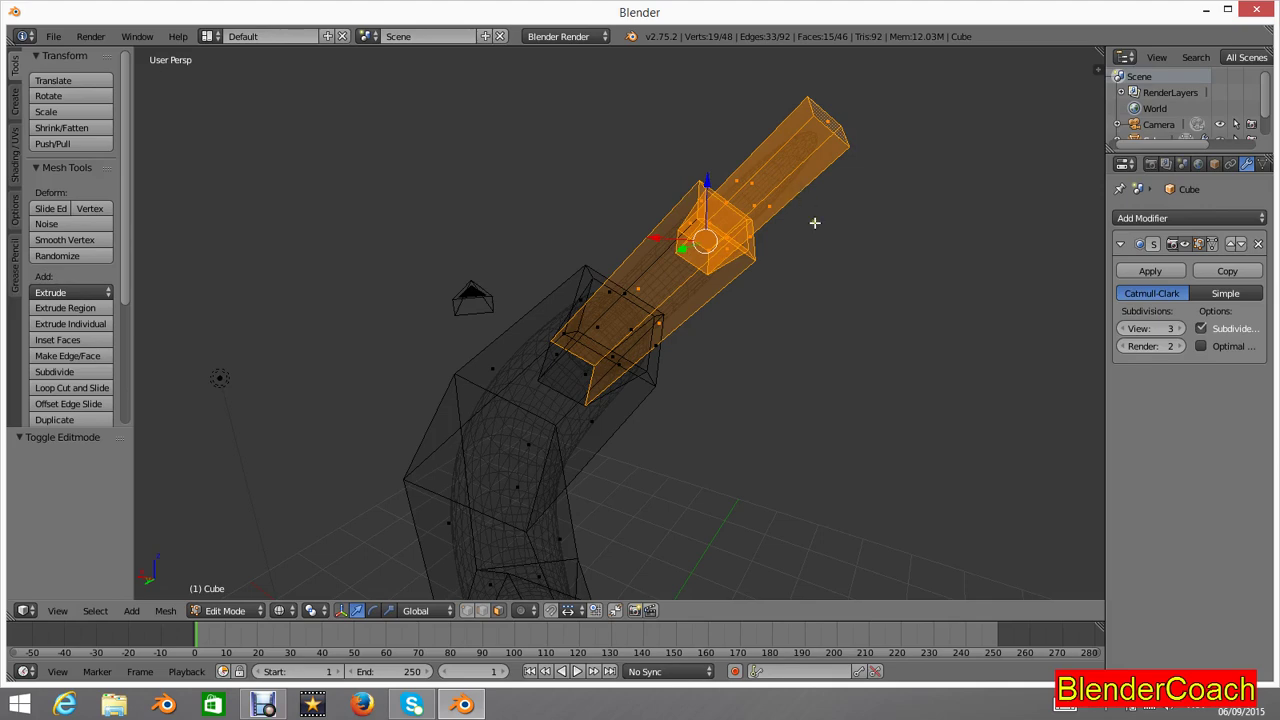
Step: Add one more long side face of the second segment, separate the selection into its own object and return to Object Mode
{"action": "middle_click_drag", "start_coordinate": [891, 175], "coordinate": [825, 170]}
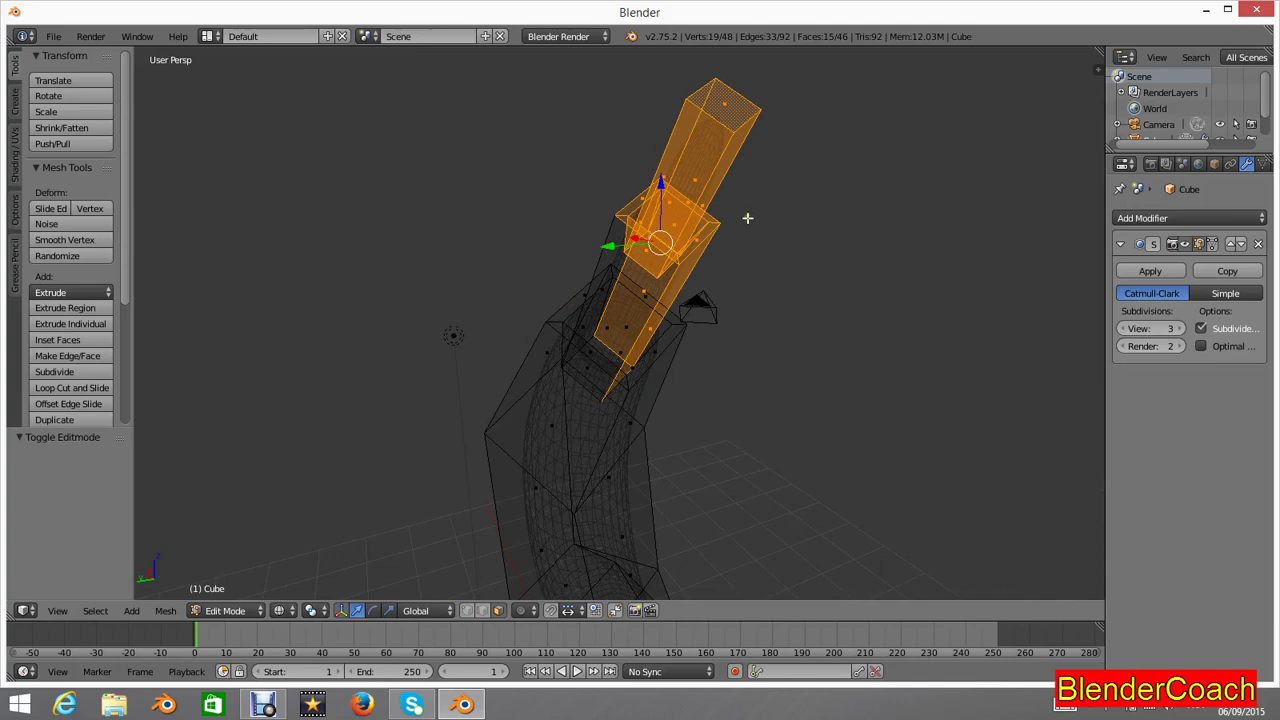
{"action": "right_click", "coordinate": [605, 327], "text": "shift"}
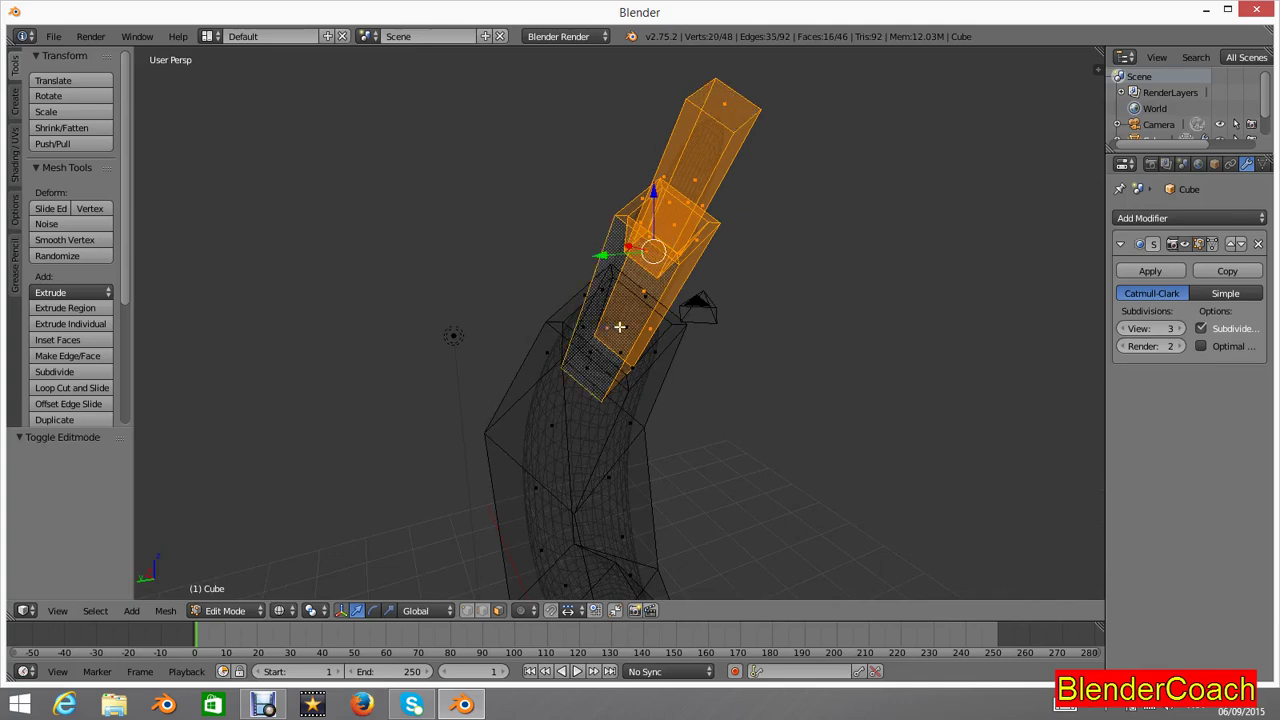
{"action": "middle_click_drag", "start_coordinate": [605, 330], "coordinate": [489, 312]}
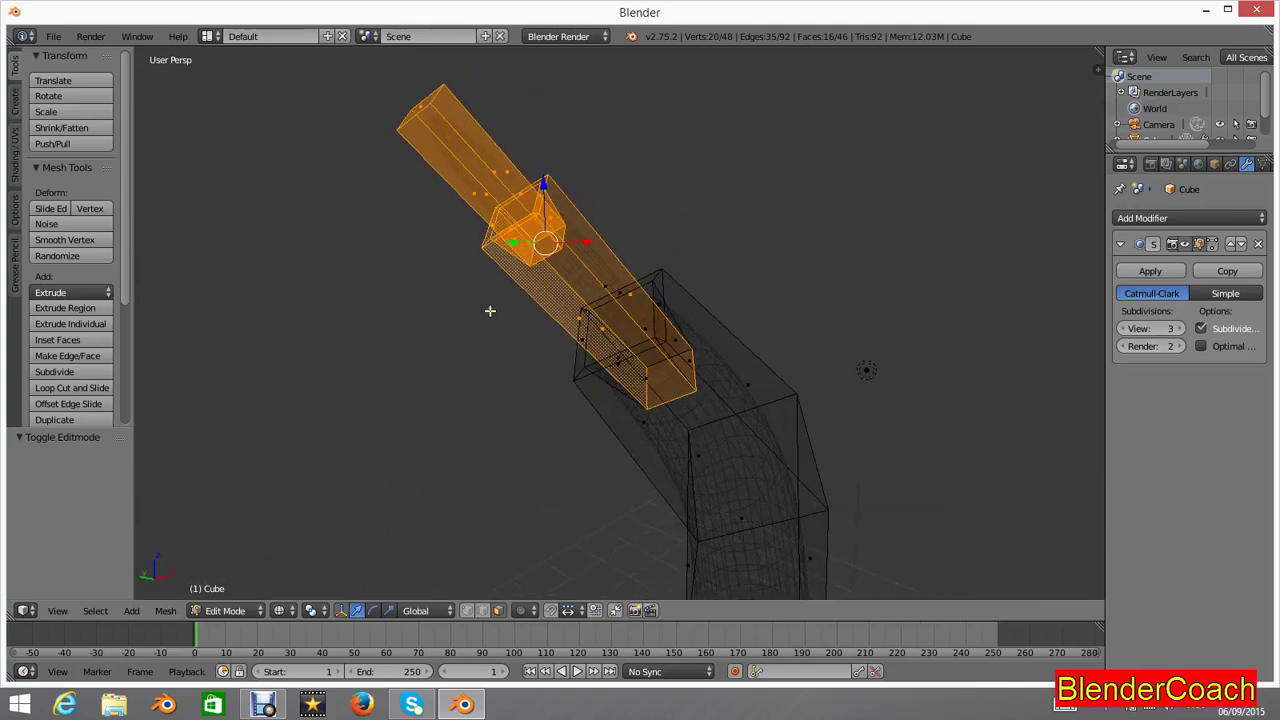
{"action": "key", "text": "p"}
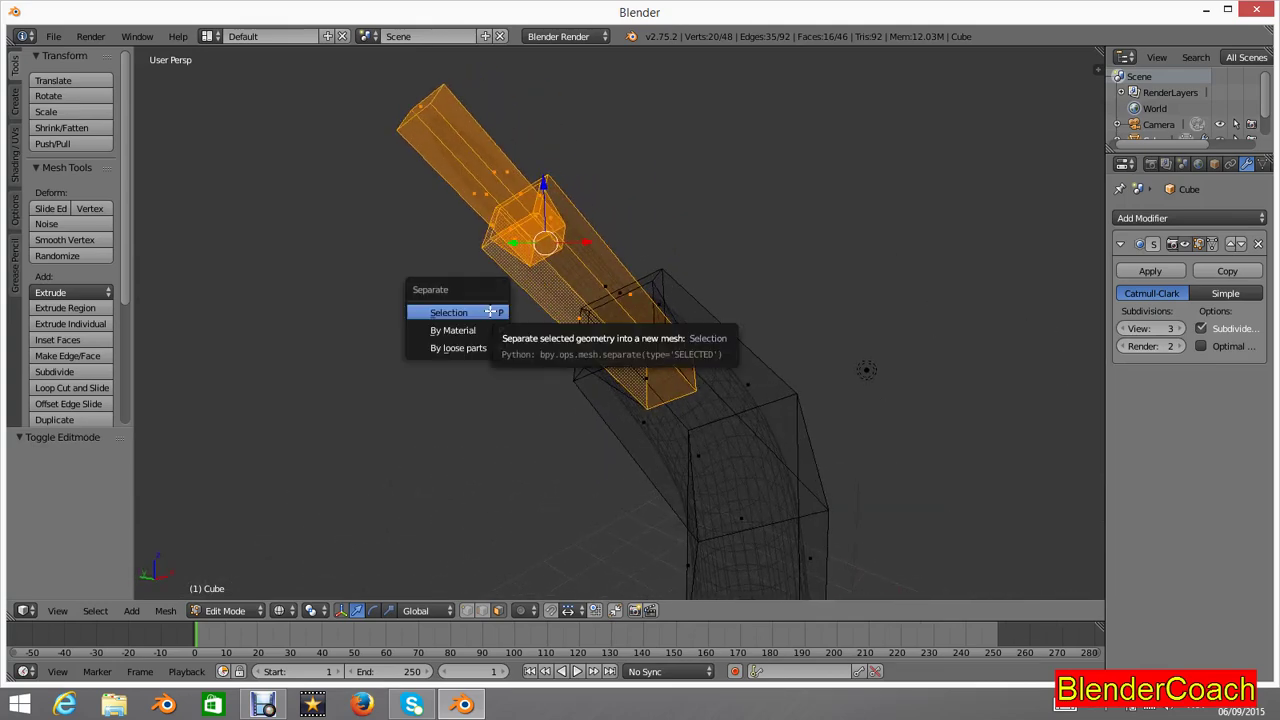
{"action": "left_click", "coordinate": [490, 312]}
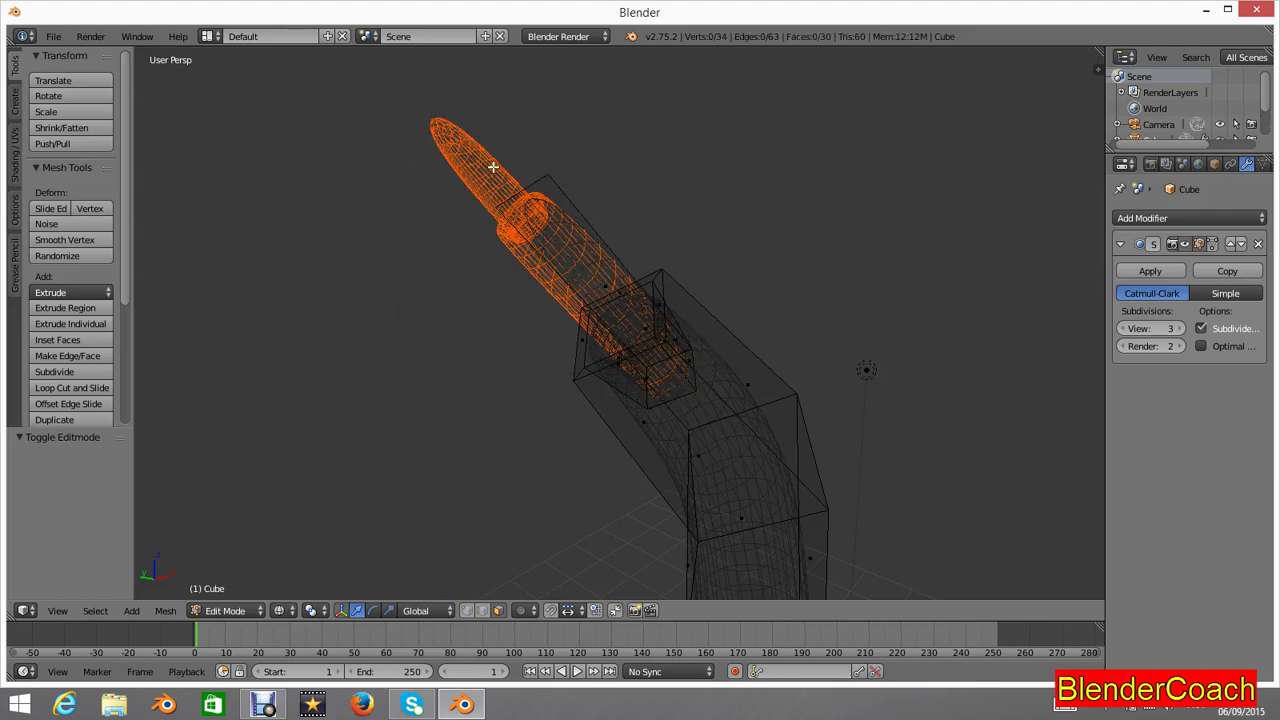
{"action": "key", "text": "Tab"}
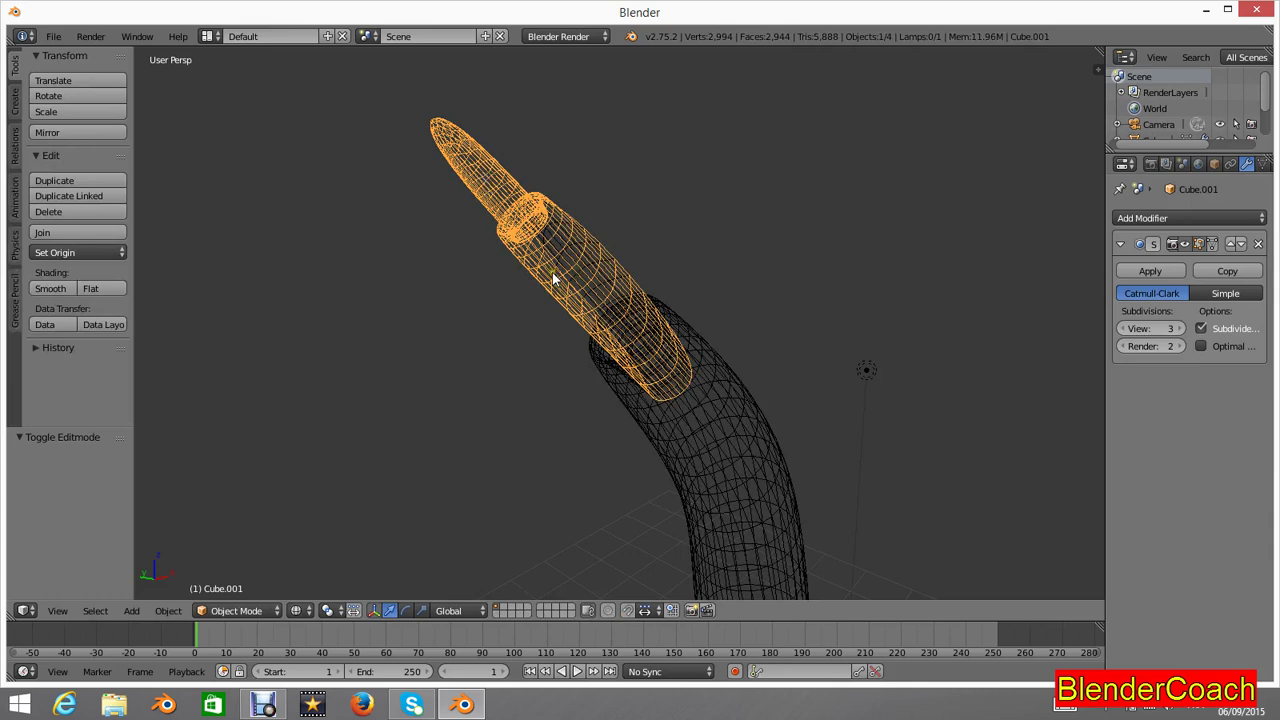
Step: Move the separated tip away from the arm by about X -2.070, Y 2.242, Z 0.334 and restore solid display
{"action": "middle_click_drag", "start_coordinate": [557, 277], "coordinate": [675, 317]}
{"action": "key", "text": "g"}
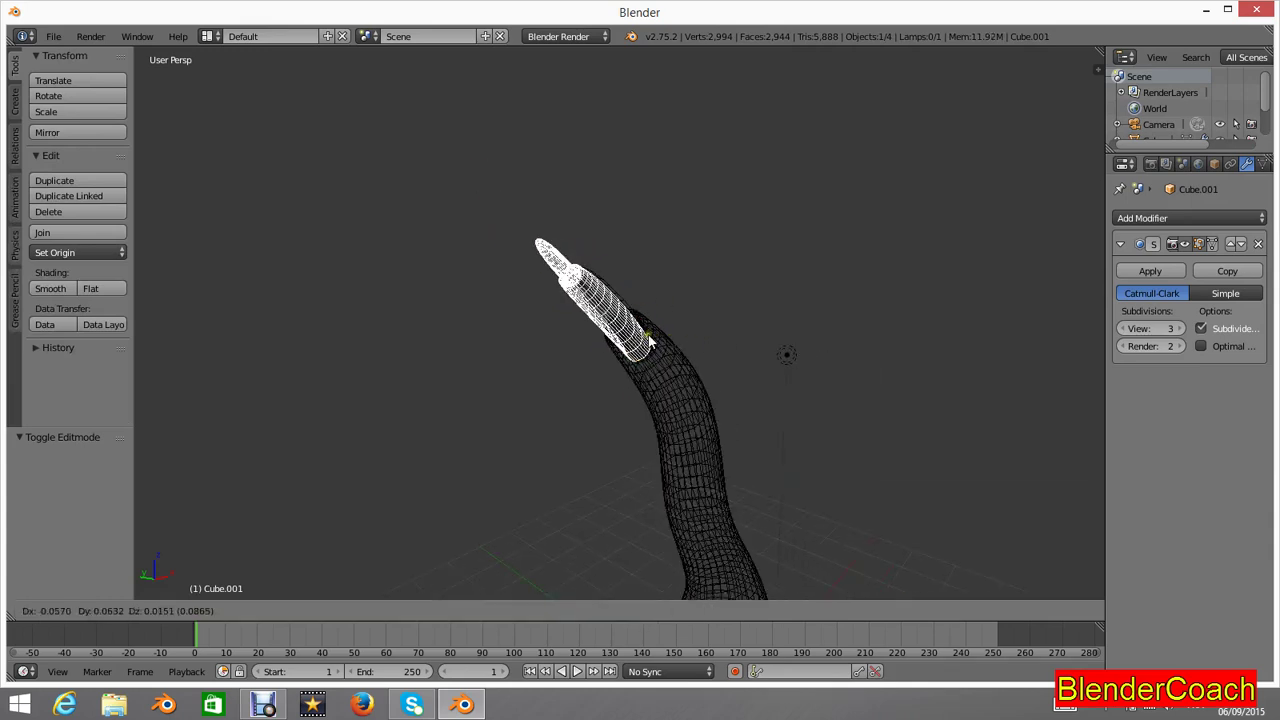
{"action": "left_click", "coordinate": [548, 328]}
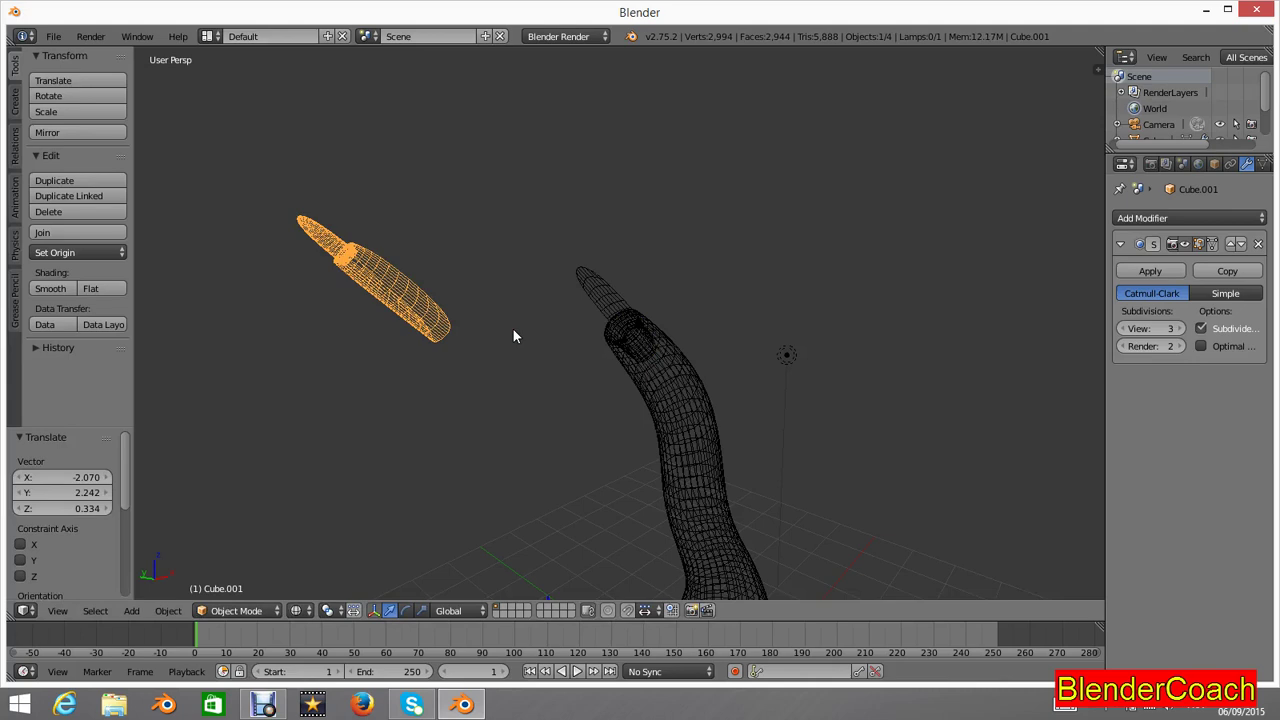
{"action": "key", "text": "z"}
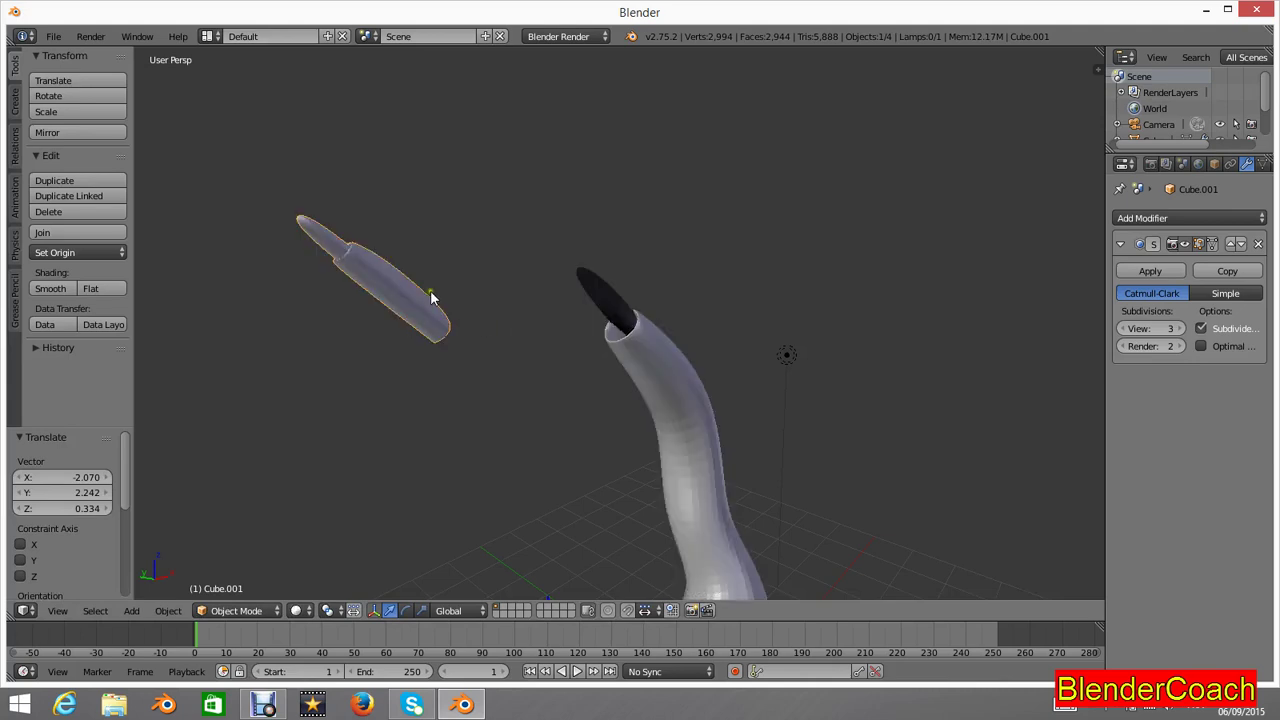
Step: Open the separated tip in Edit Mode with its open side in view and use edge selection
{"action": "mouse_move", "coordinate": [394, 263]}
{"action": "middle_mouse_down"}
{"action": "mouse_move", "coordinate": [560, 234]}
{"action": "mouse_move", "coordinate": [615, 251]}
{"action": "middle_mouse_up"}
{"action": "key", "text": "Tab"}
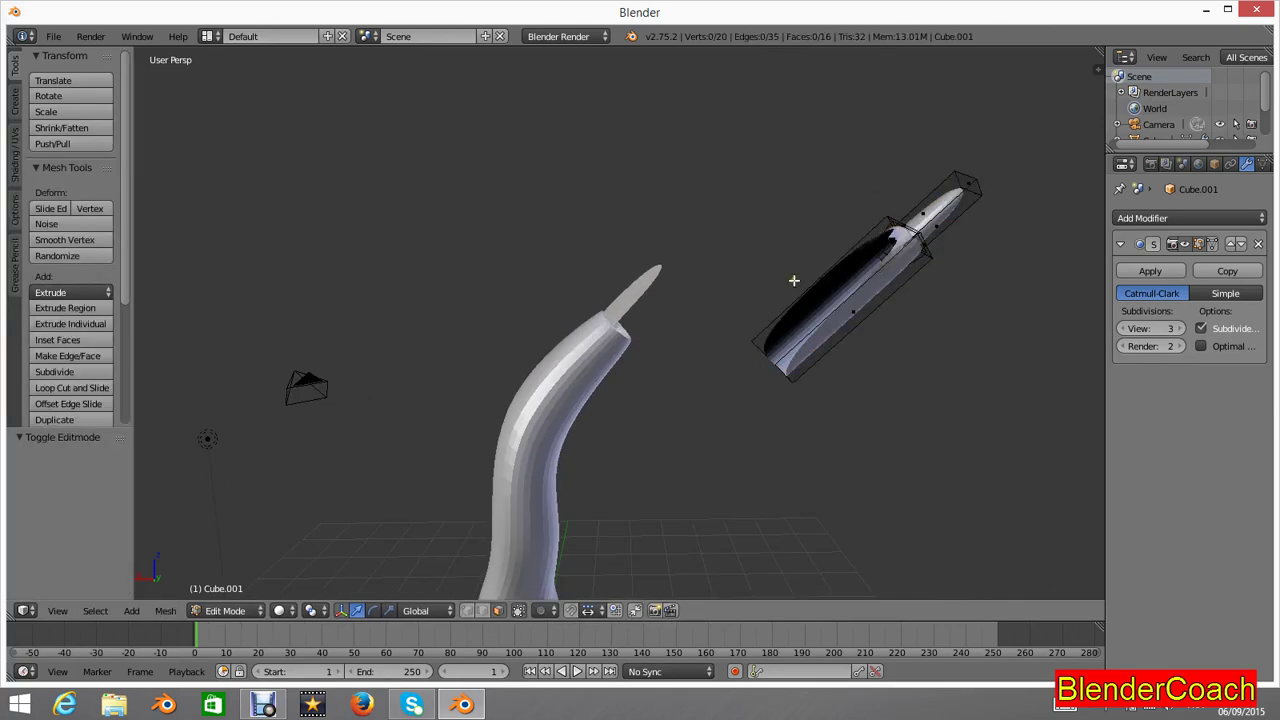
{"action": "middle_click_drag", "start_coordinate": [794, 281], "coordinate": [822, 289]}
{"action": "key", "text": "ctrl+Tab"}
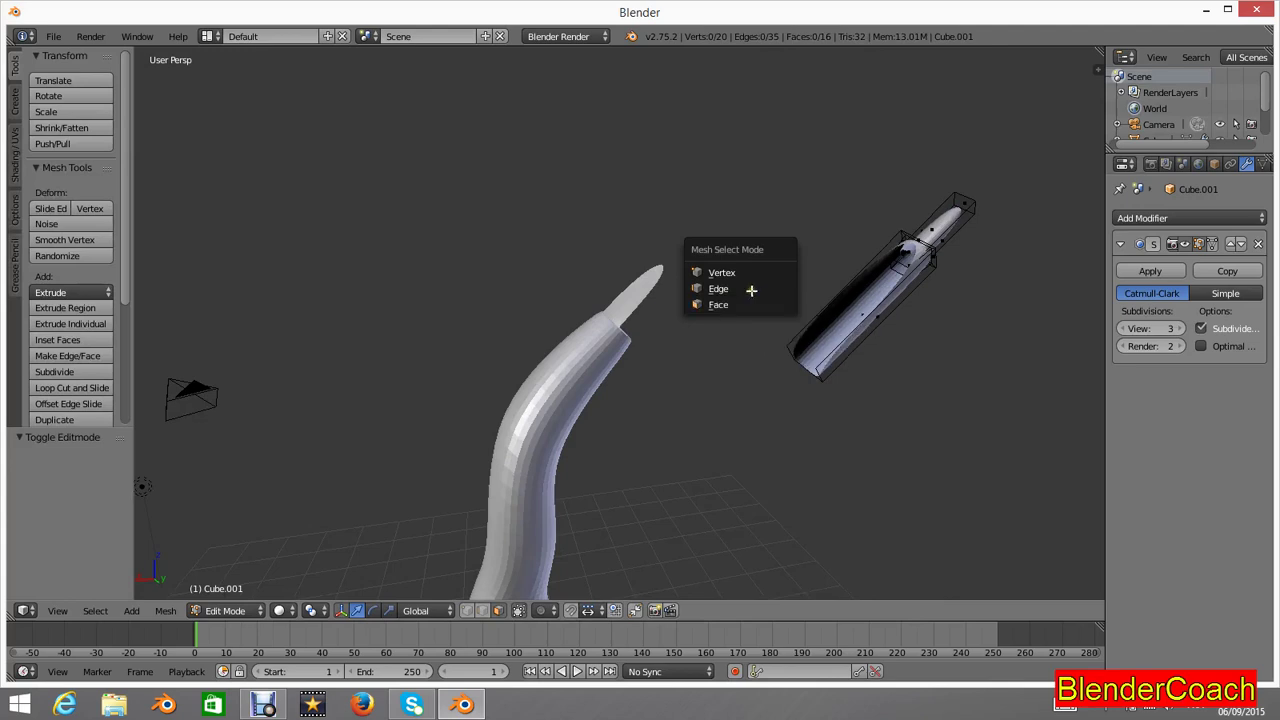
{"action": "left_click", "coordinate": [730, 288]}
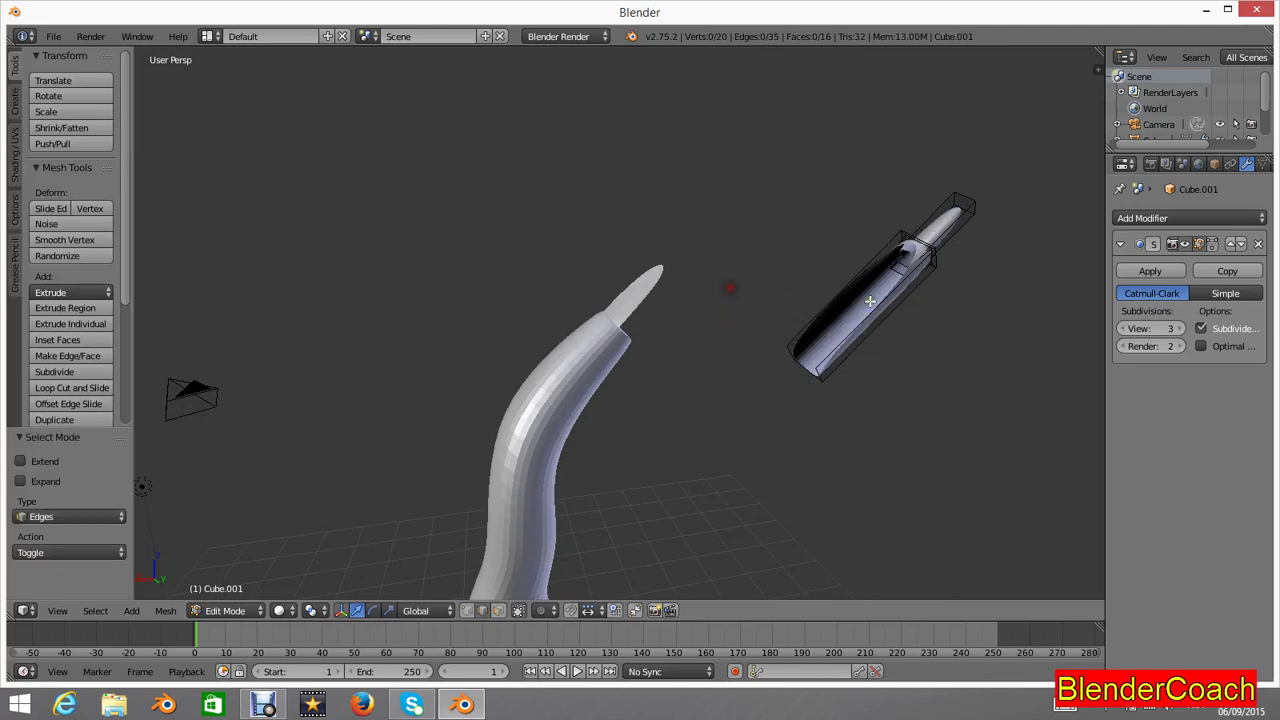
Step: Select three border edges around the open side of the separated segment and switch to vertex selection
{"action": "right_click", "coordinate": [847, 298]}
{"action": "right_click", "coordinate": [881, 306], "text": "shift"}
{"action": "right_click", "coordinate": [914, 240], "text": "shift"}
{"action": "right_click", "coordinate": [914, 240], "text": "shift"}
{"action": "right_click", "coordinate": [928, 262], "text": "shift"}
{"action": "middle_click_drag", "start_coordinate": [815, 352], "coordinate": [829, 332]}
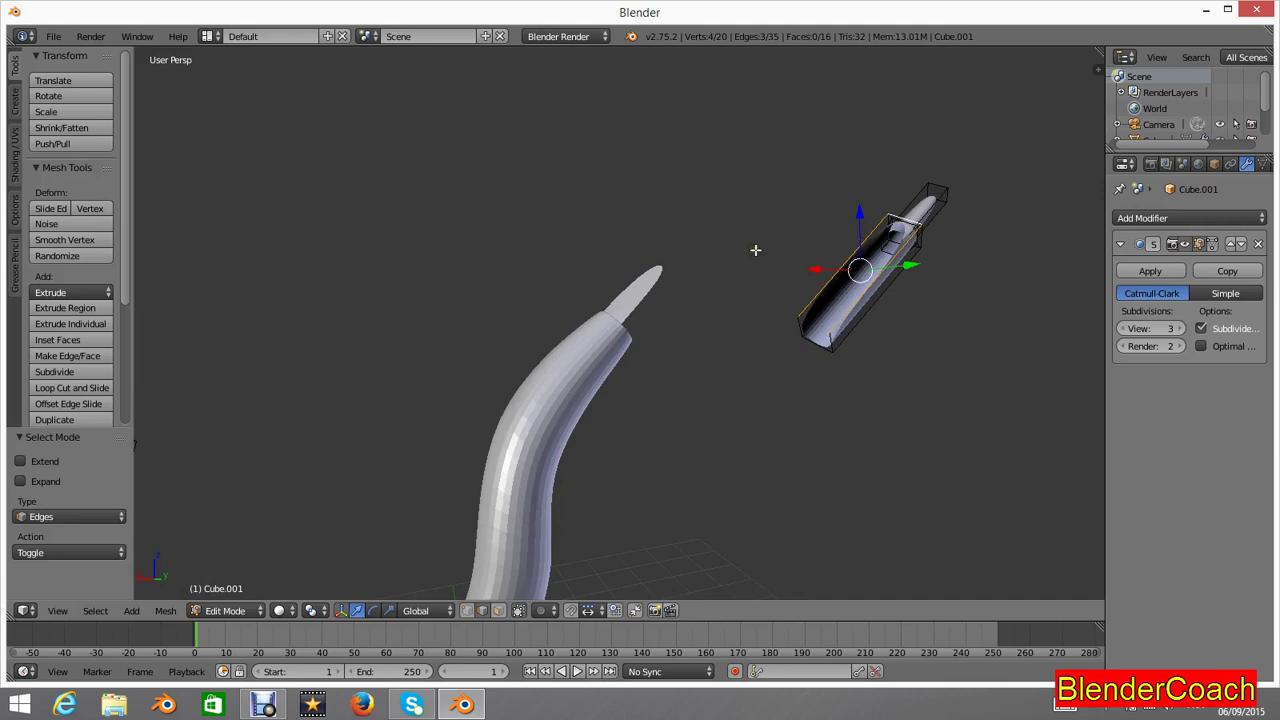
{"action": "key", "text": "ctrl+Tab"}
{"action": "left_click", "coordinate": [727, 232]}
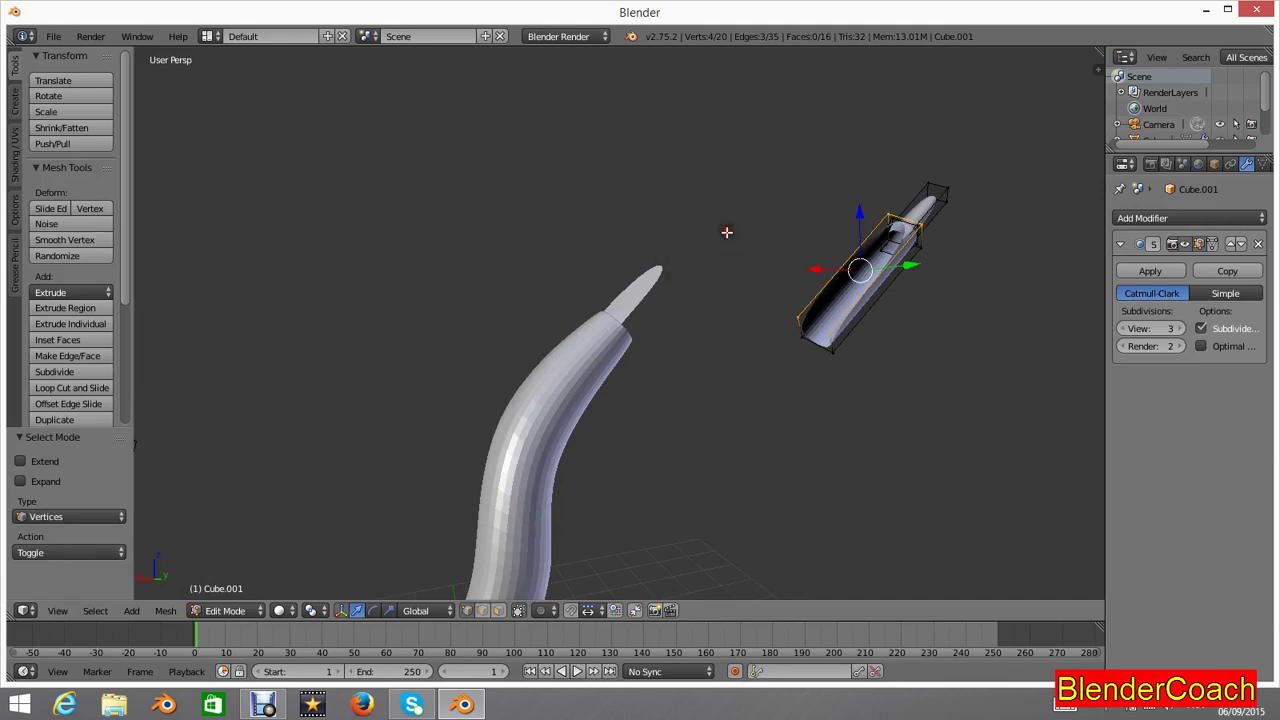
Step: Select the four corner vertices around the open long side of the separated tip's thick segment and fill them with a face
{"action": "right_click", "coordinate": [794, 311]}
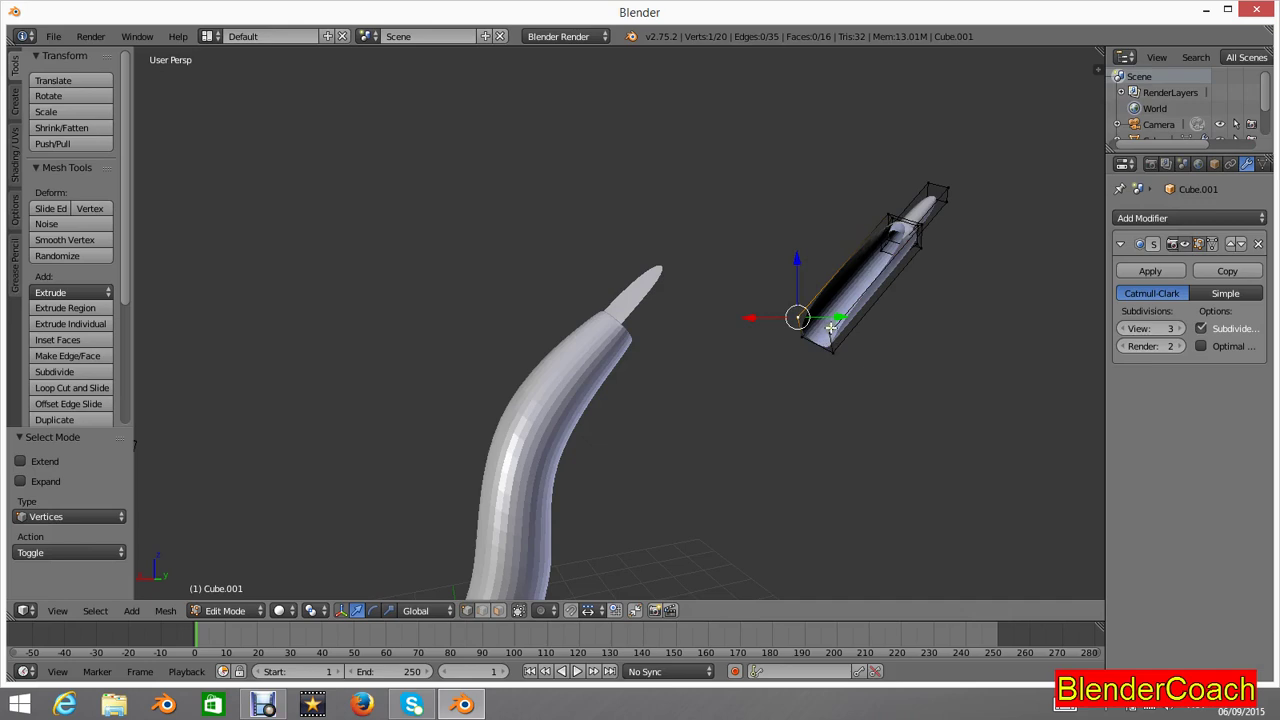
{"action": "middle_click_drag", "start_coordinate": [940, 220], "coordinate": [857, 280]}
{"action": "scroll", "coordinate": [745, 285], "scroll_direction": "up", "scroll_amount": 4}
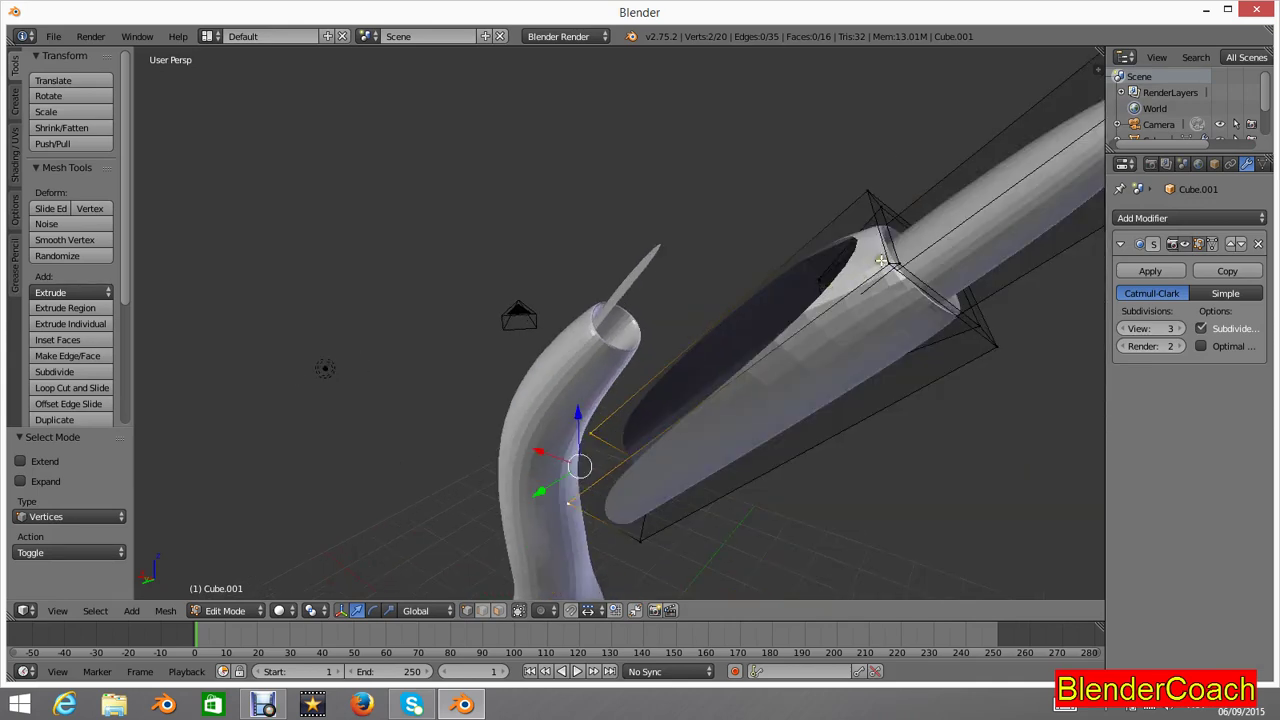
{"action": "right_click", "coordinate": [882, 262], "text": "shift"}
{"action": "right_click", "coordinate": [862, 190], "text": "shift"}
{"action": "scroll", "coordinate": [795, 252], "scroll_direction": "down", "scroll_amount": 4}
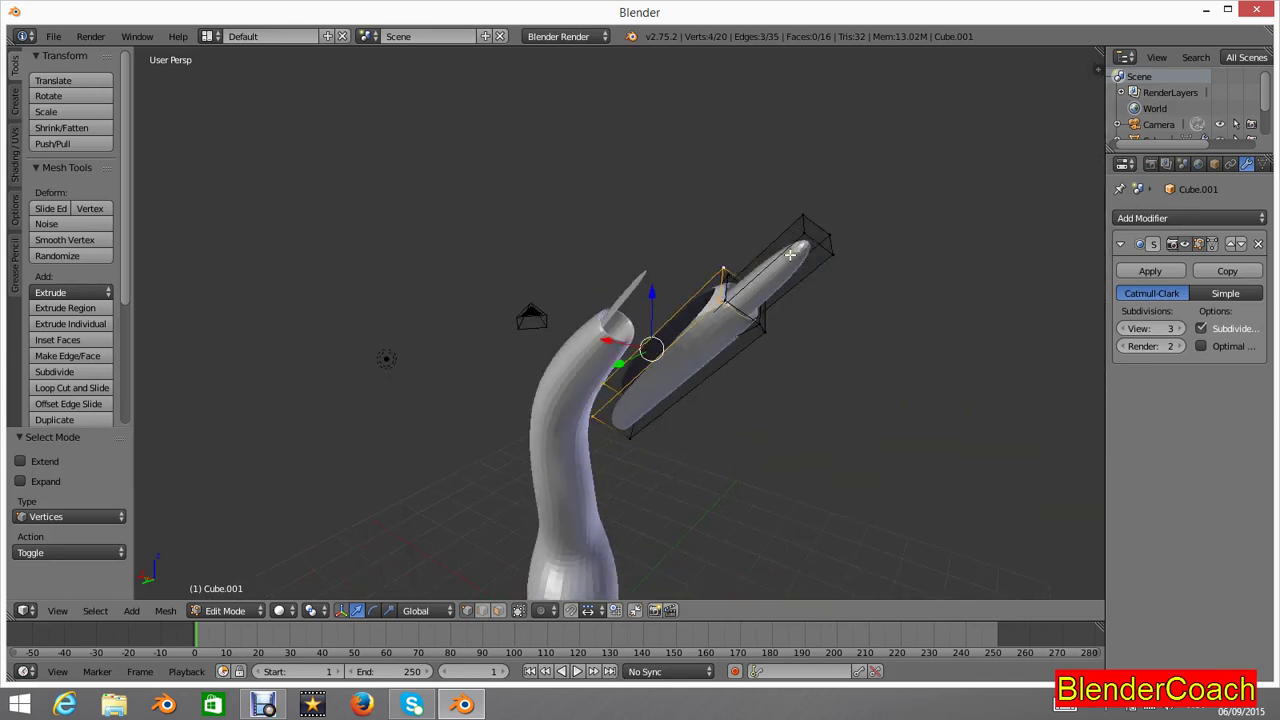
{"action": "key", "text": "f"}
Step: Select the four corner vertices around the open base end of the separated tip and close it with a face
{"action": "middle_click_drag", "start_coordinate": [674, 372], "coordinate": [746, 259]}
{"action": "right_click", "coordinate": [733, 198]}
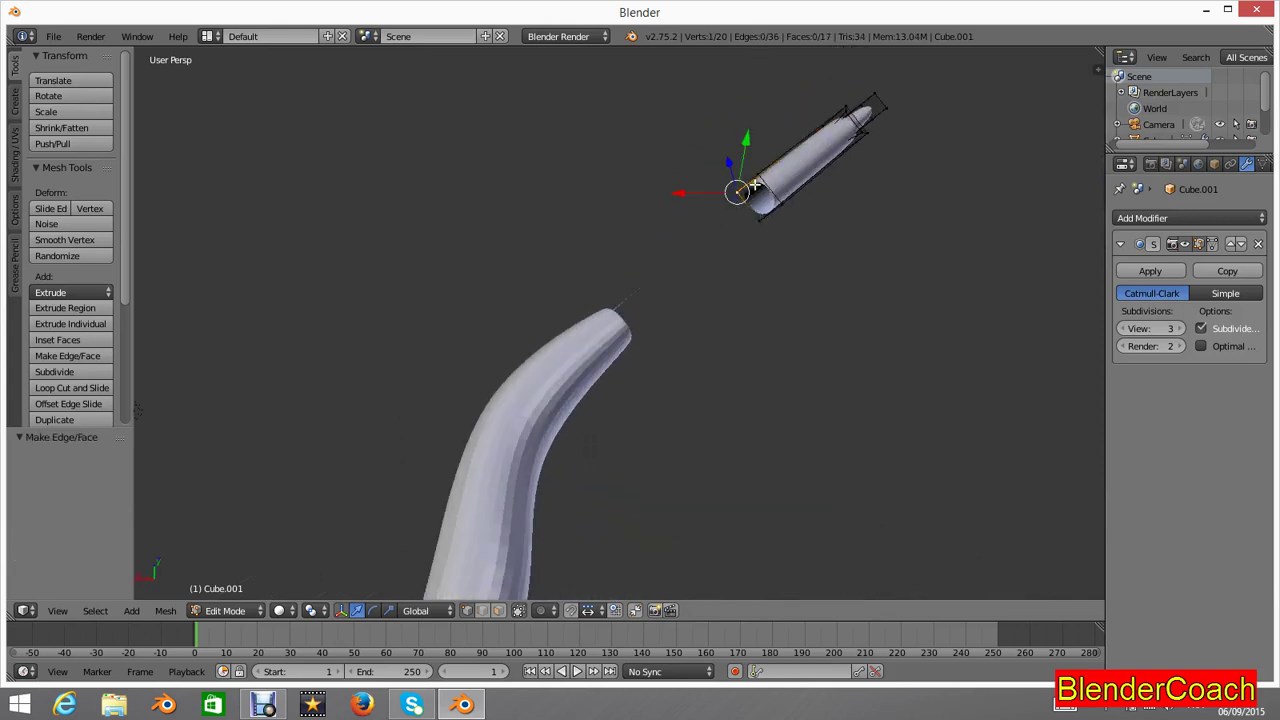
{"action": "right_click", "coordinate": [753, 179], "text": "shift"}
{"action": "right_click", "coordinate": [778, 203], "text": "shift"}
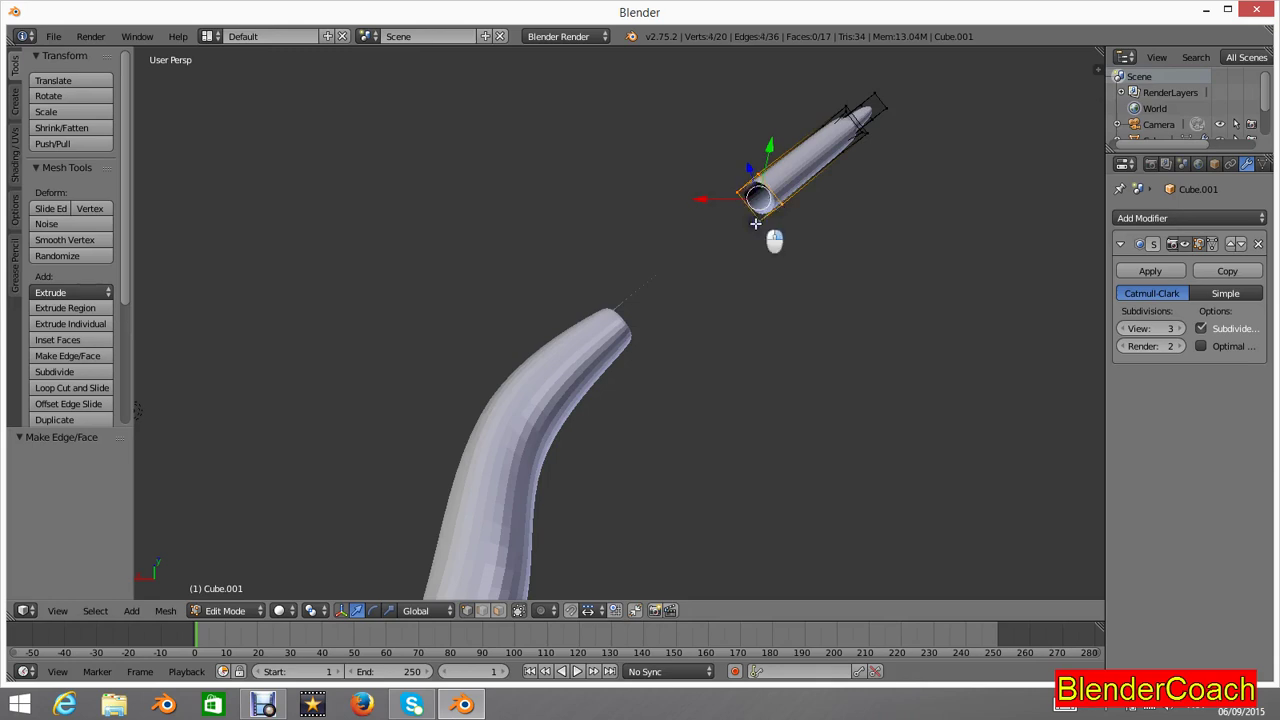
{"action": "right_click", "coordinate": [758, 226], "text": "shift"}
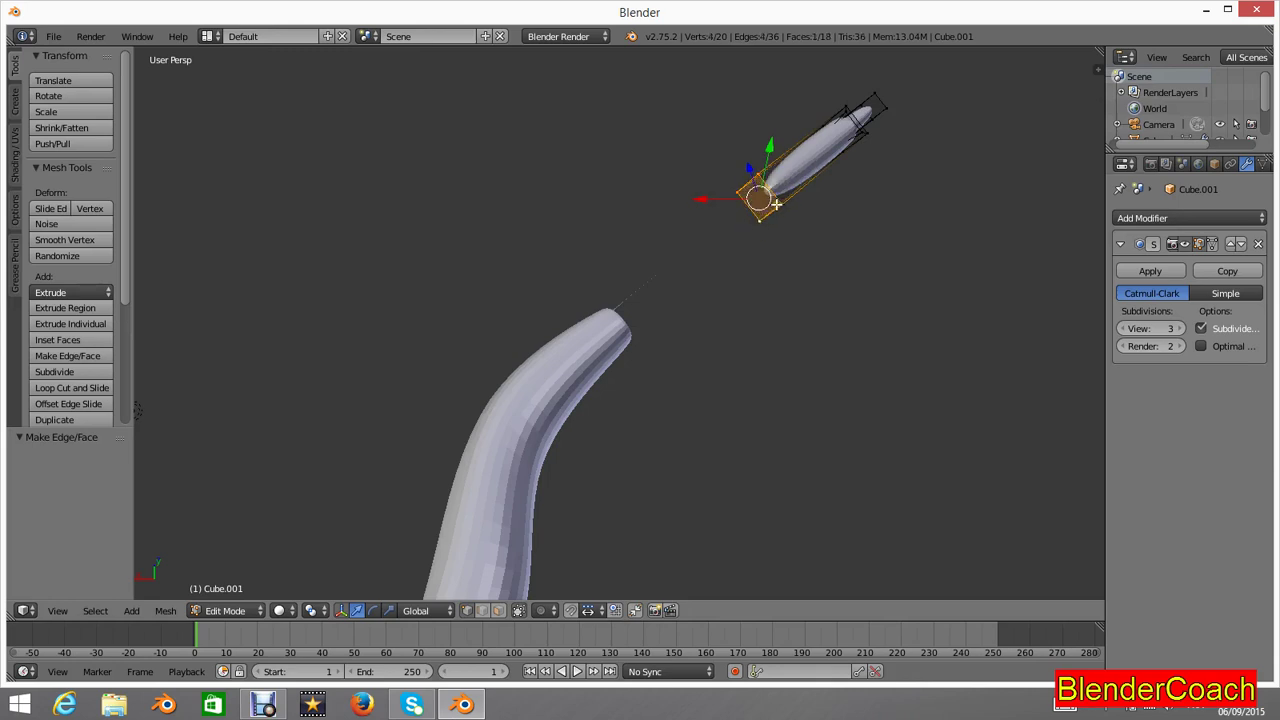
Step: Add two loop cuts around the thick segment of the separated tip, sliding one close to each end
{"action": "middle_click_drag", "start_coordinate": [776, 204], "coordinate": [667, 236]}
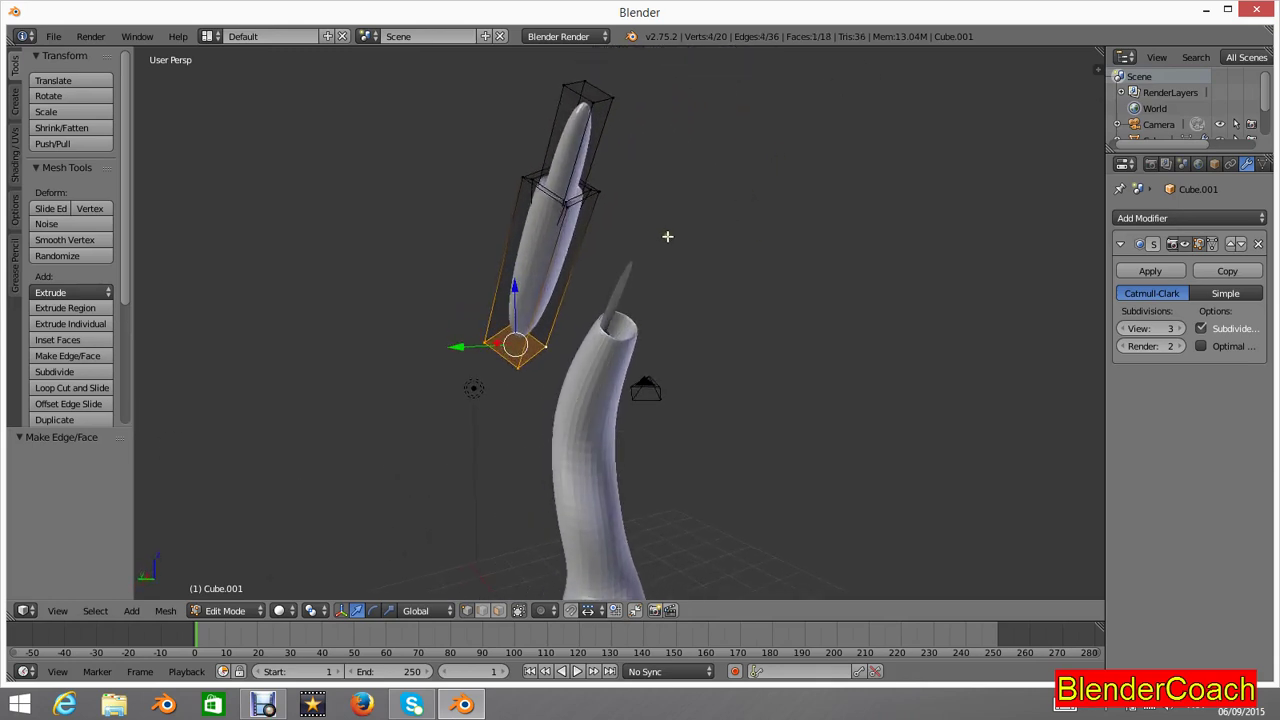
{"action": "key", "text": "ctrl+r"}
{"action": "left_click", "coordinate": [566, 250]}
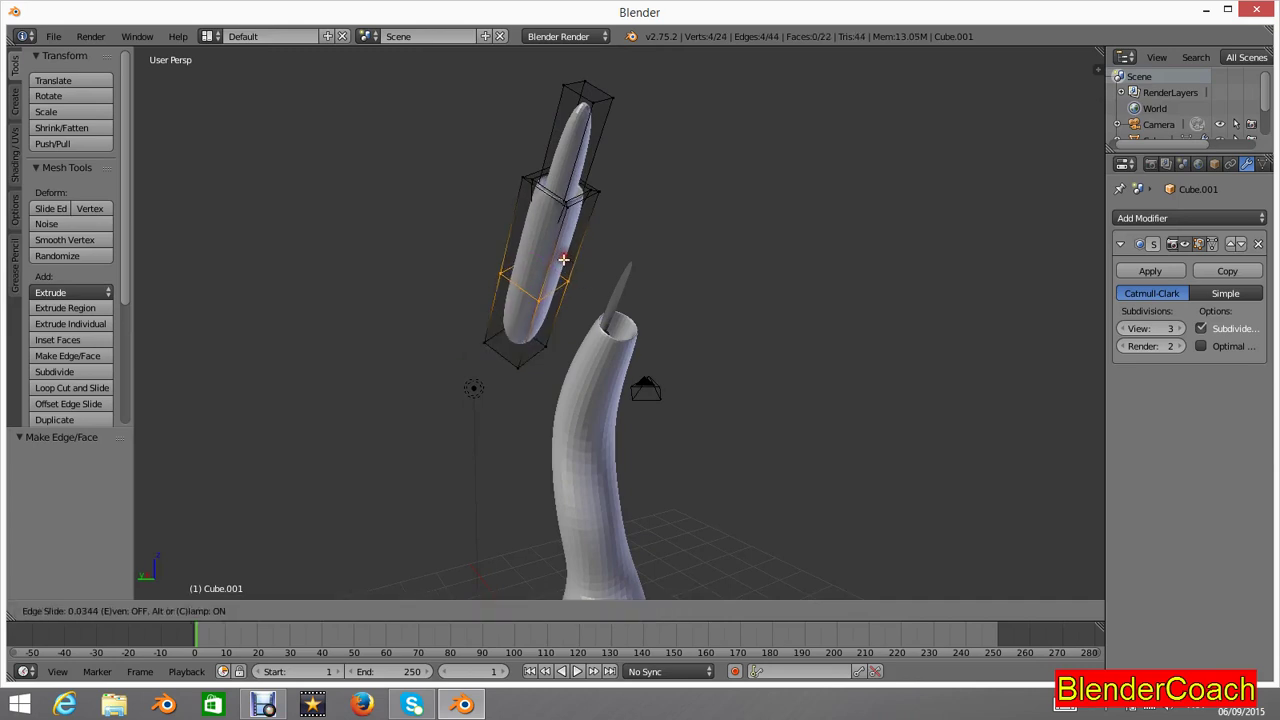
{"action": "left_click", "coordinate": [552, 327]}
{"action": "key", "text": "ctrl+r"}
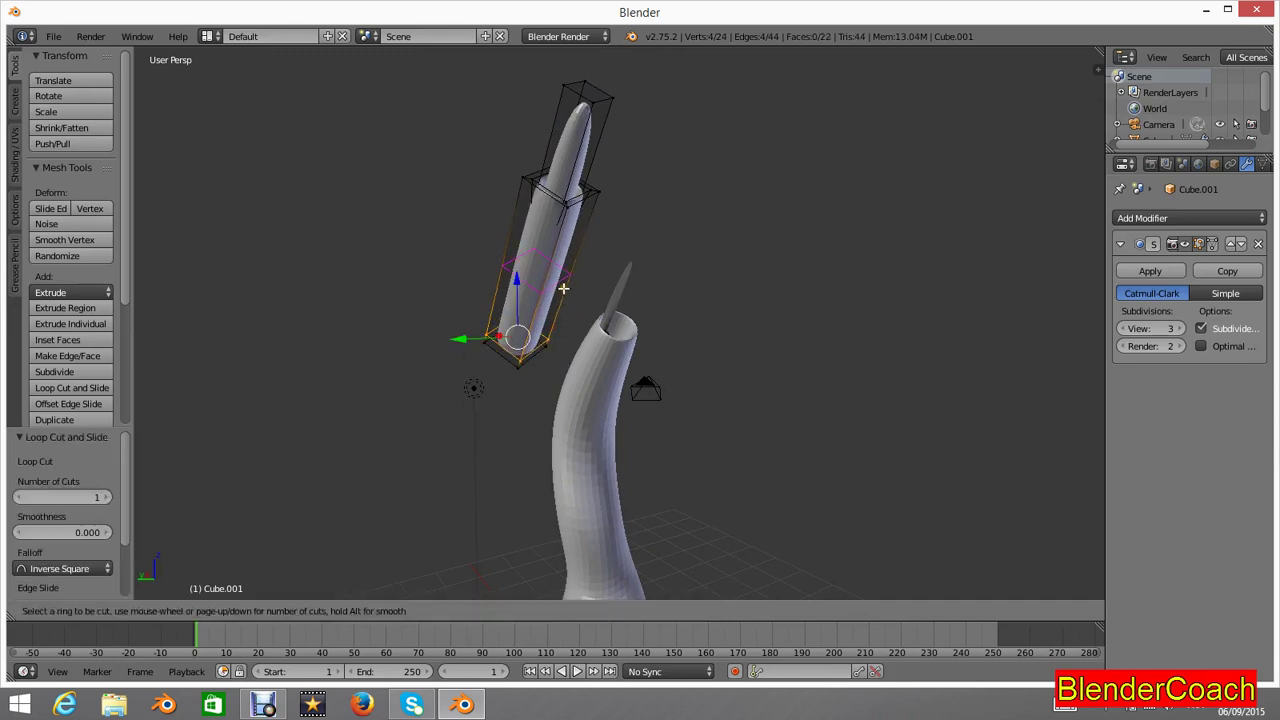
{"action": "left_click", "coordinate": [563, 287]}
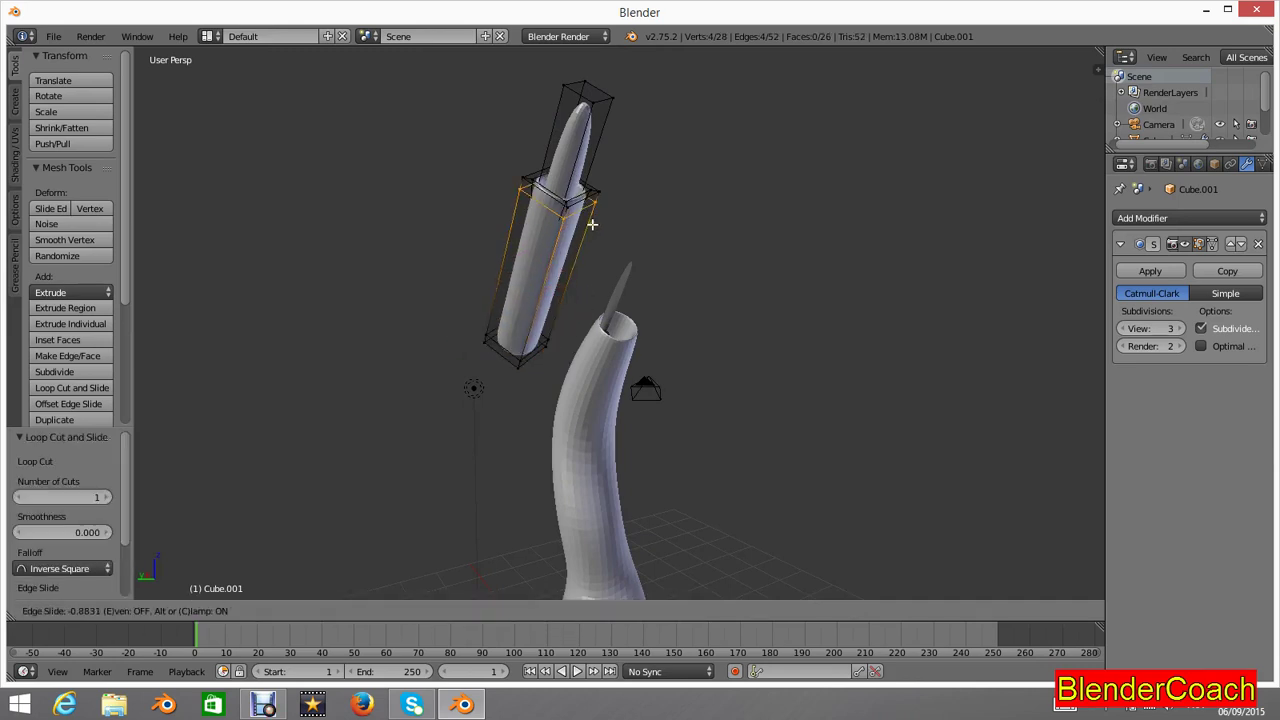
{"action": "left_click", "coordinate": [600, 225]}
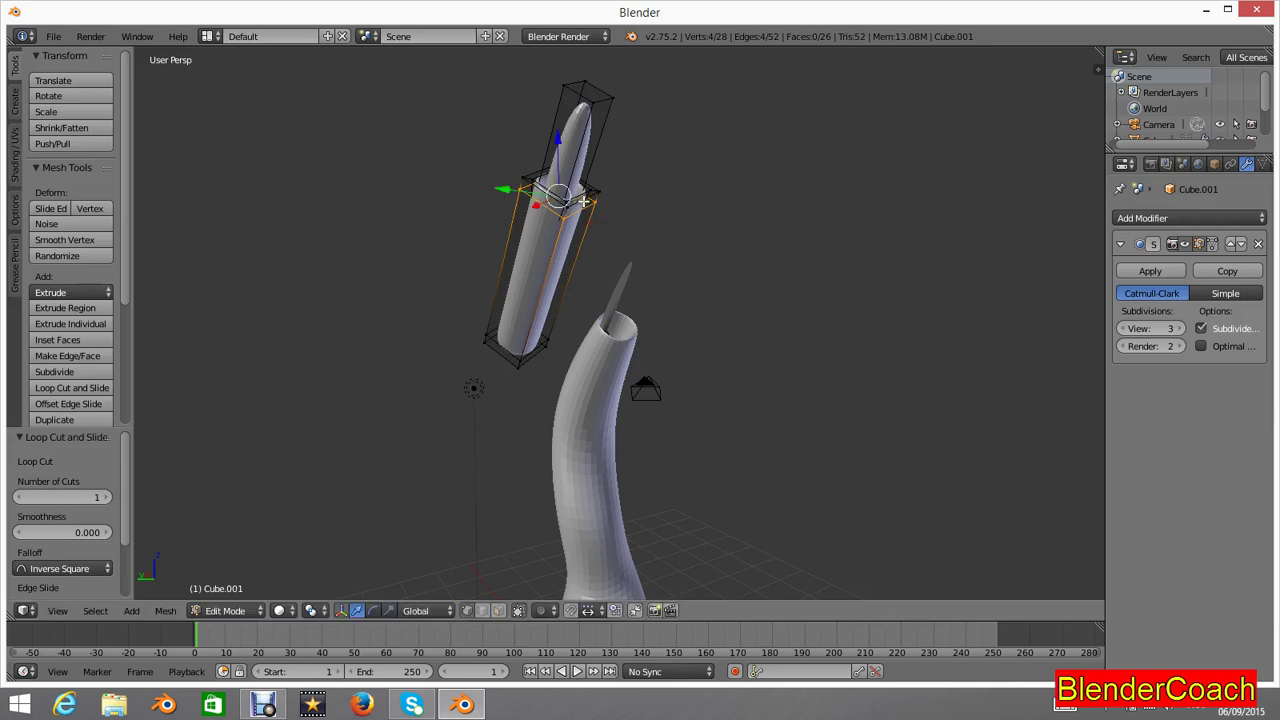
{"action": "key", "text": "ctrl+r"}
{"action": "left_click", "coordinate": [578, 145]}
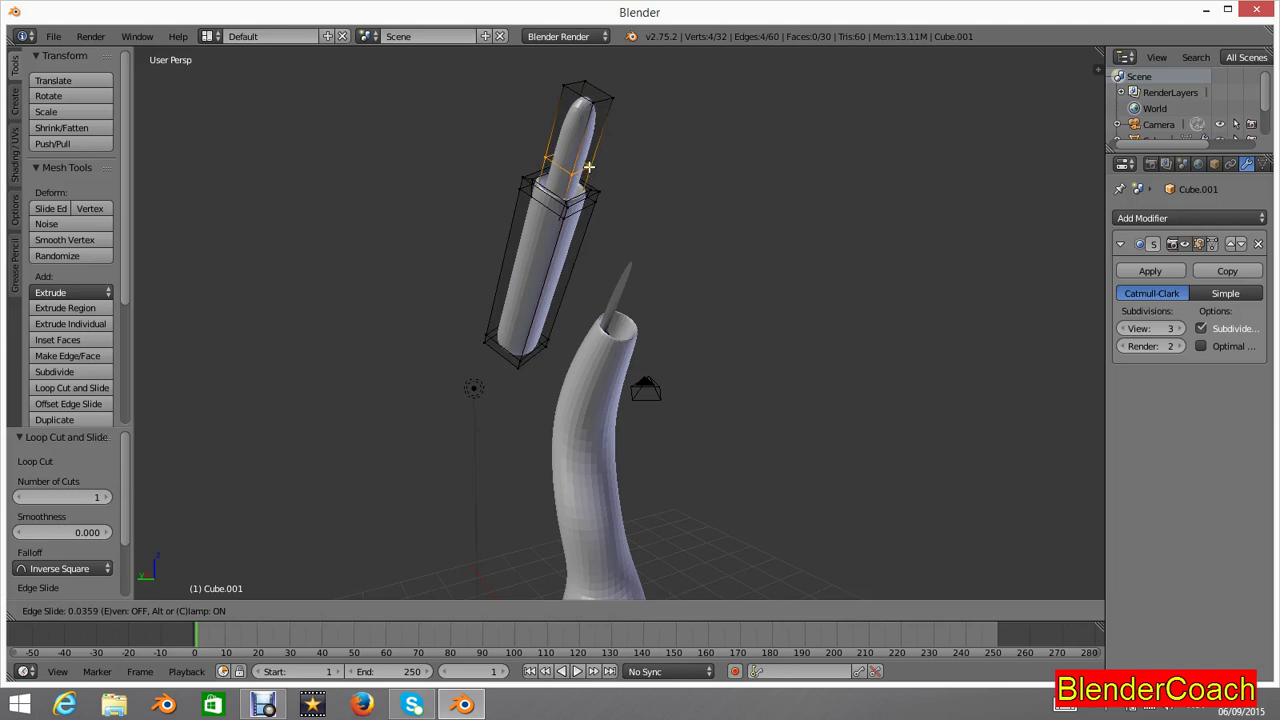
{"action": "right_click", "coordinate": [589, 167]}
{"action": "key", "text": "ctrl+z"}
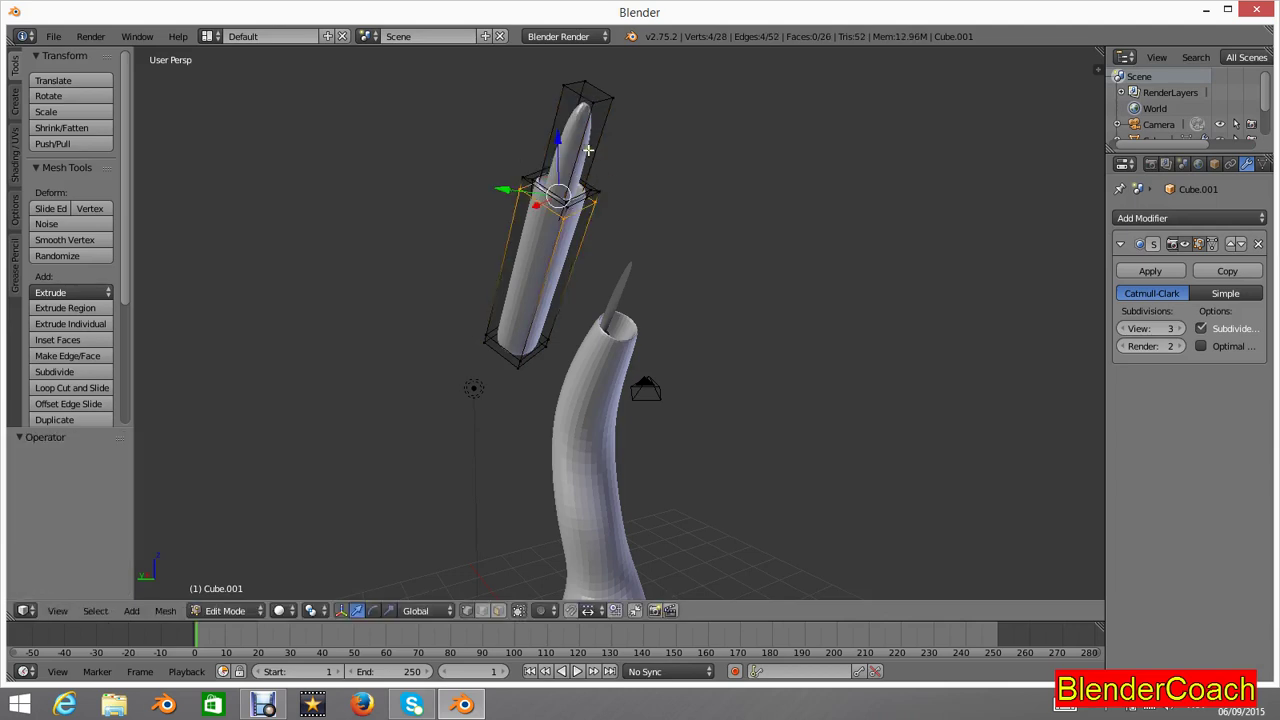
Step: Add two lengthwise loop cuts along the whole separated tip, one near each of two opposite long edges
{"action": "scroll", "coordinate": [588, 151], "scroll_direction": "down", "scroll_amount": 3}
{"action": "key", "text": "Tab"}
{"action": "scroll", "coordinate": [634, 266], "scroll_direction": "up", "scroll_amount": 4}
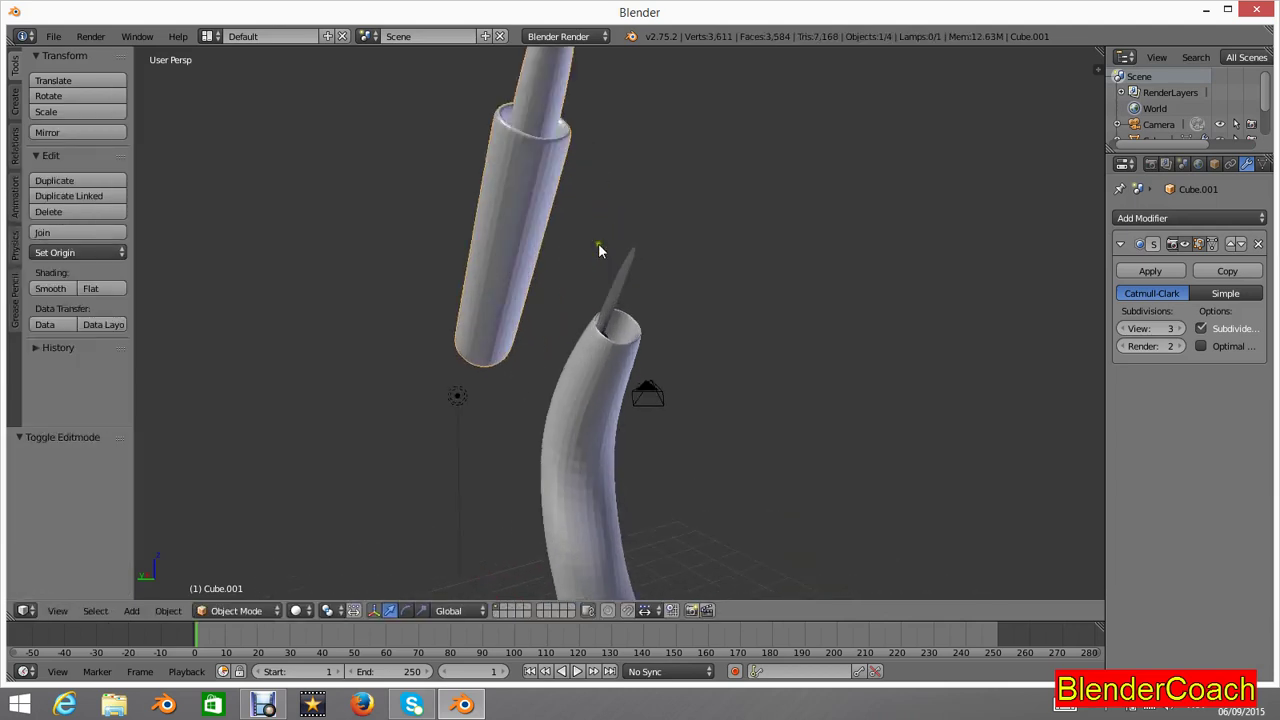
{"action": "middle_click_drag", "start_coordinate": [600, 251], "coordinate": [712, 201]}
{"action": "key", "text": "Tab"}
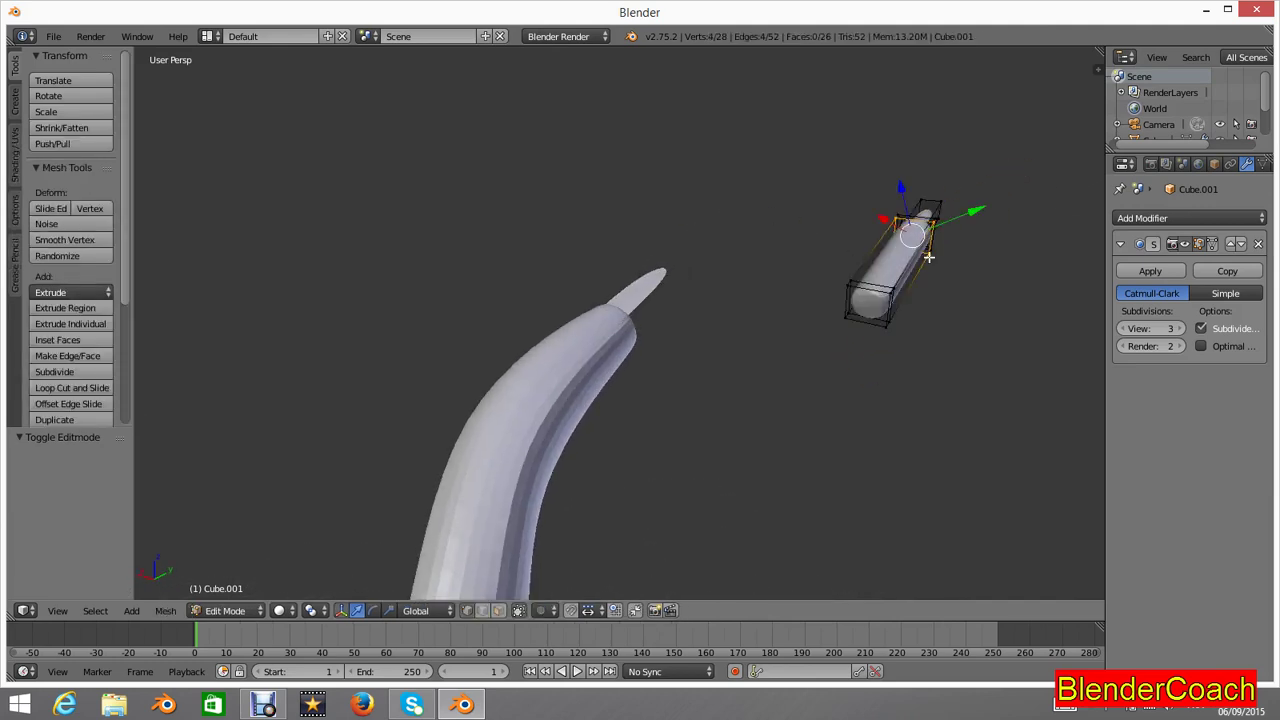
{"action": "scroll", "coordinate": [926, 257], "scroll_direction": "up", "scroll_amount": 1}
{"action": "key", "text": "ctrl+r"}
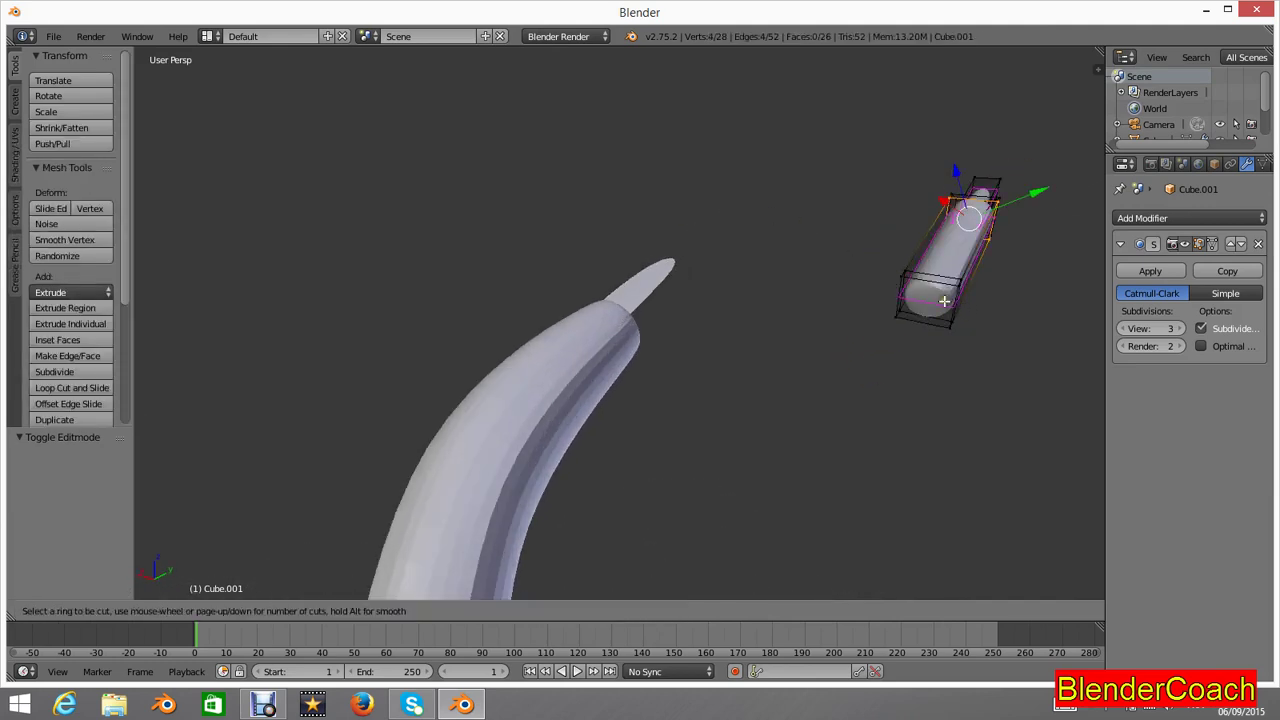
{"action": "left_click", "coordinate": [948, 300]}
{"action": "left_click", "coordinate": [945, 289]}
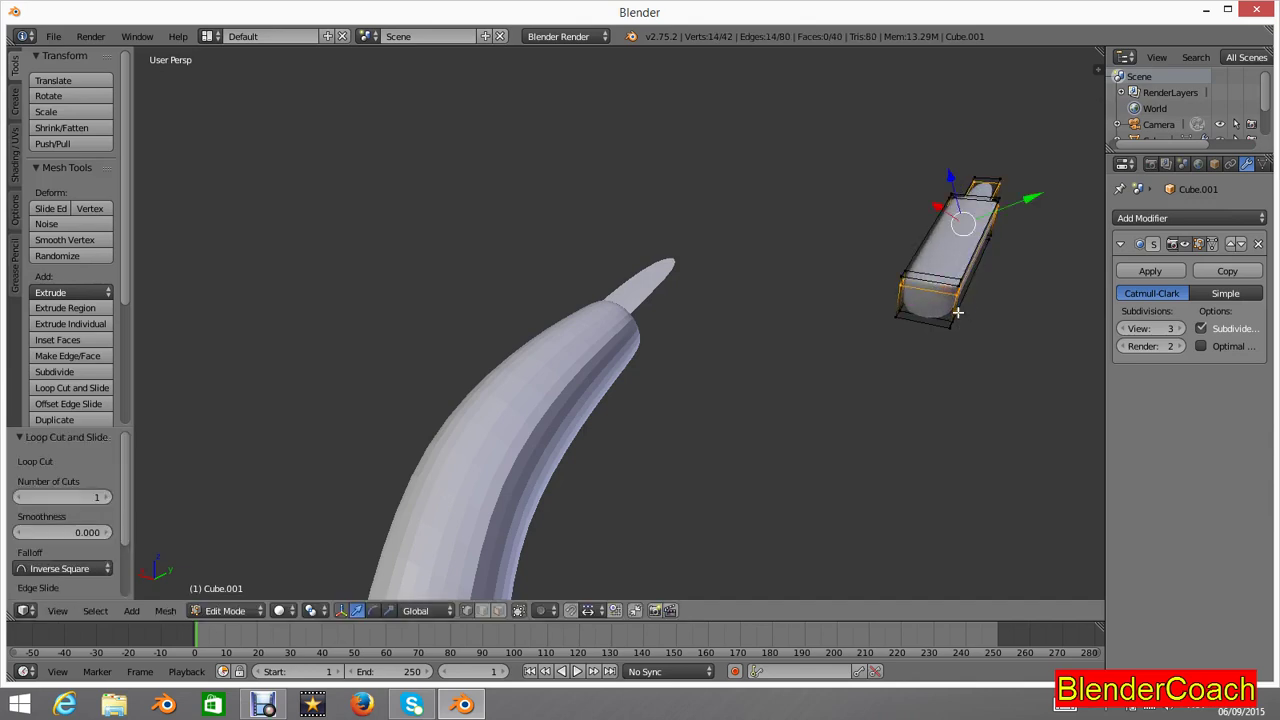
{"action": "key", "text": "ctrl+r"}
{"action": "left_click", "coordinate": [950, 310]}
{"action": "left_click", "coordinate": [950, 316]}
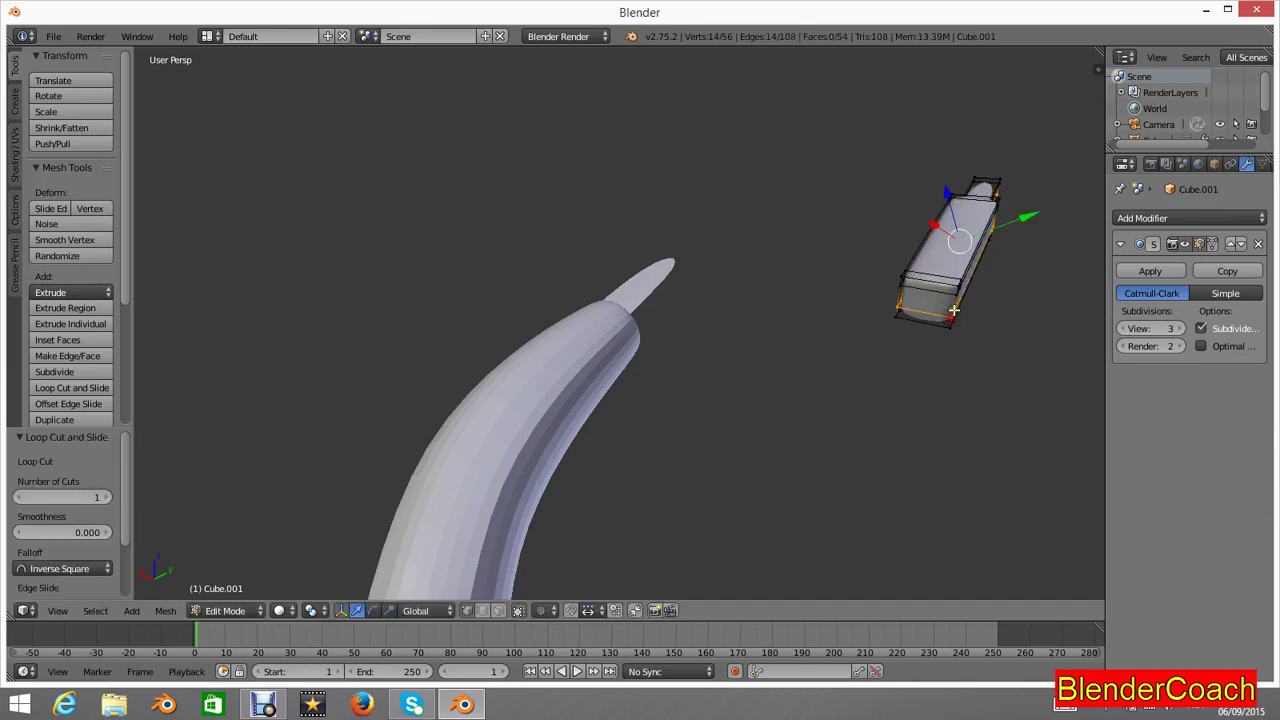
{"action": "middle_click_drag", "start_coordinate": [950, 316], "coordinate": [754, 228]}
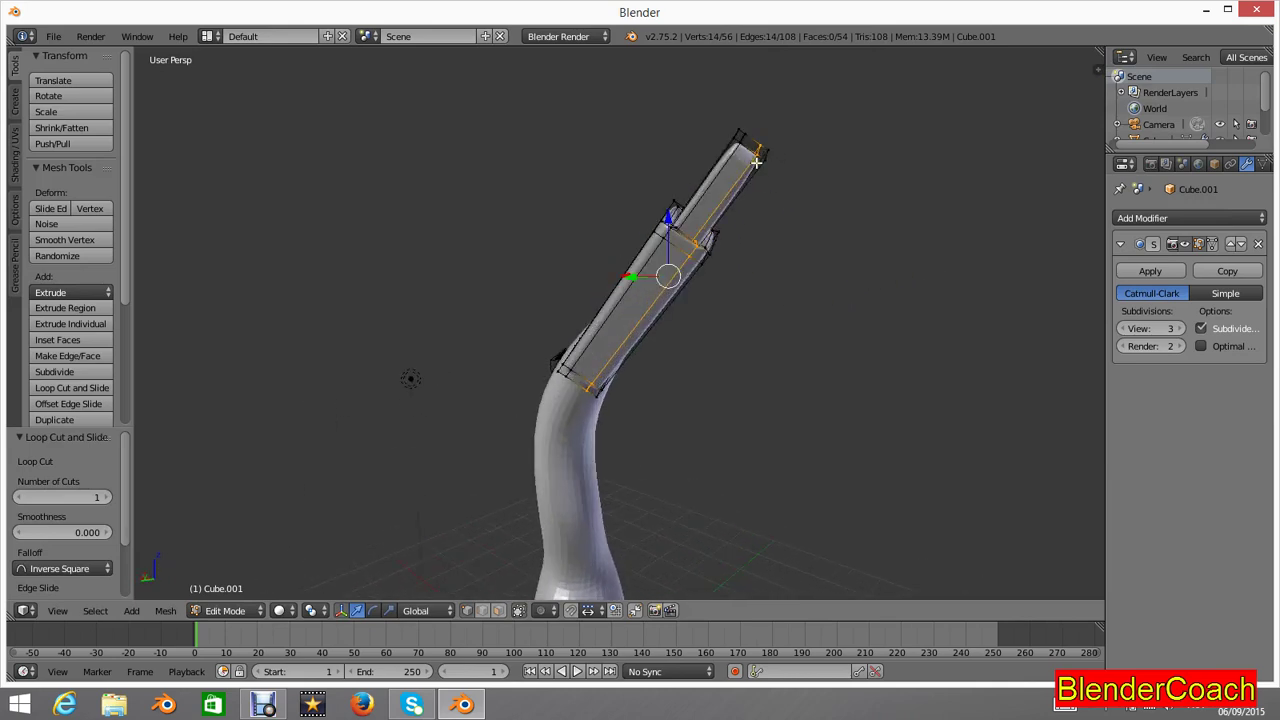
{"action": "mouse_move", "coordinate": [757, 162]}
{"action": "middle_mouse_down"}
{"action": "mouse_move", "coordinate": [777, 151]}
{"action": "mouse_move", "coordinate": [768, 160]}
{"action": "middle_mouse_up"}
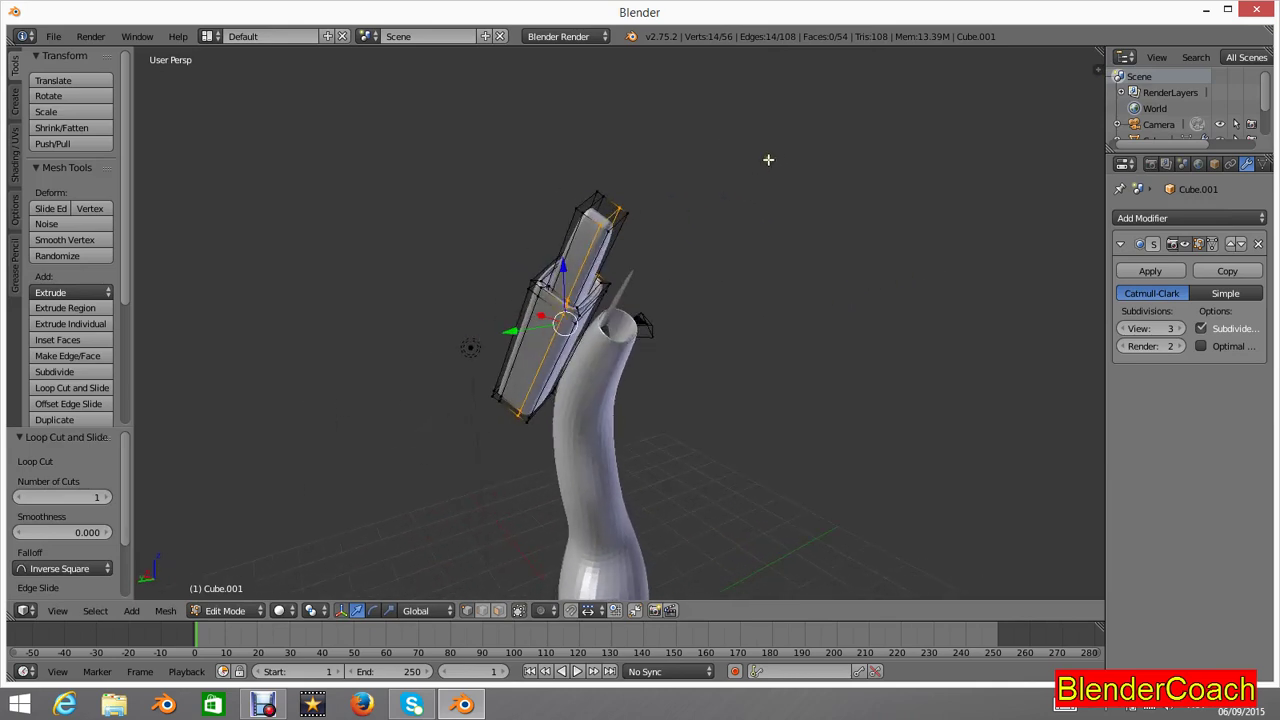
{"action": "right_click", "coordinate": [604, 229]}
{"action": "right_click", "coordinate": [637, 214], "text": "shift"}
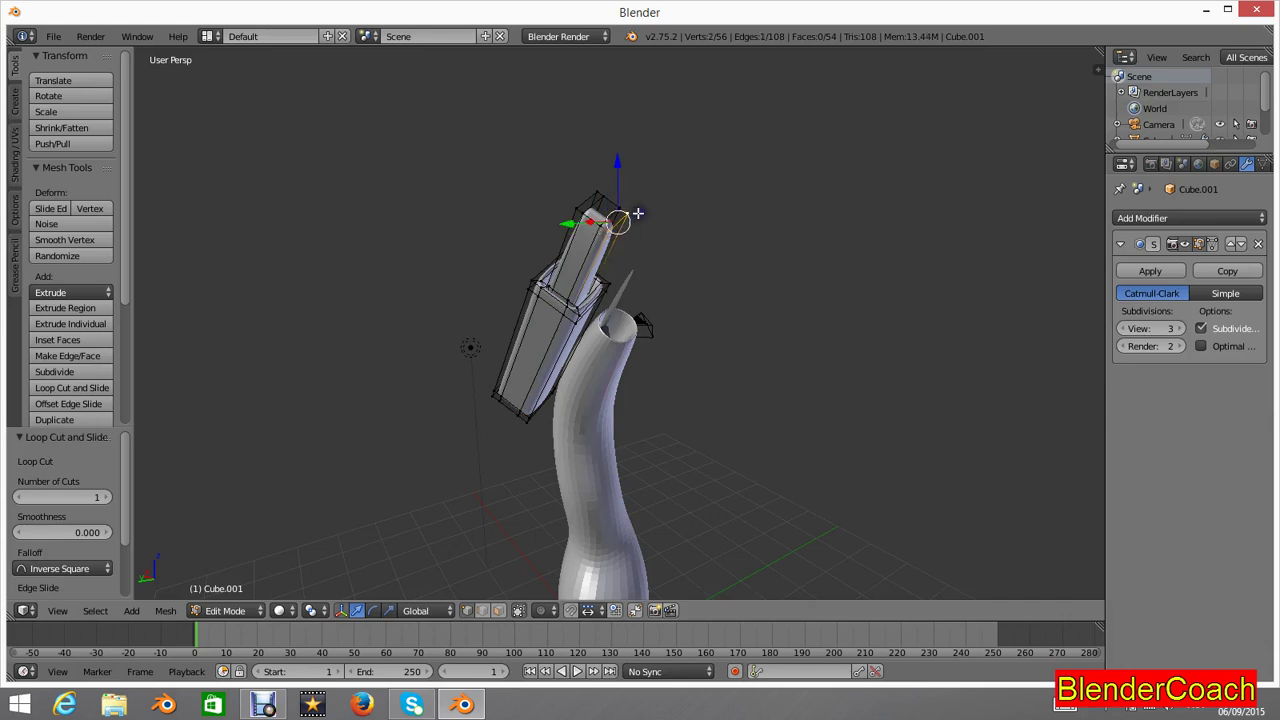
{"action": "right_click", "coordinate": [580, 205], "text": "shift"}
{"action": "right_click", "coordinate": [598, 191], "text": "shift"}
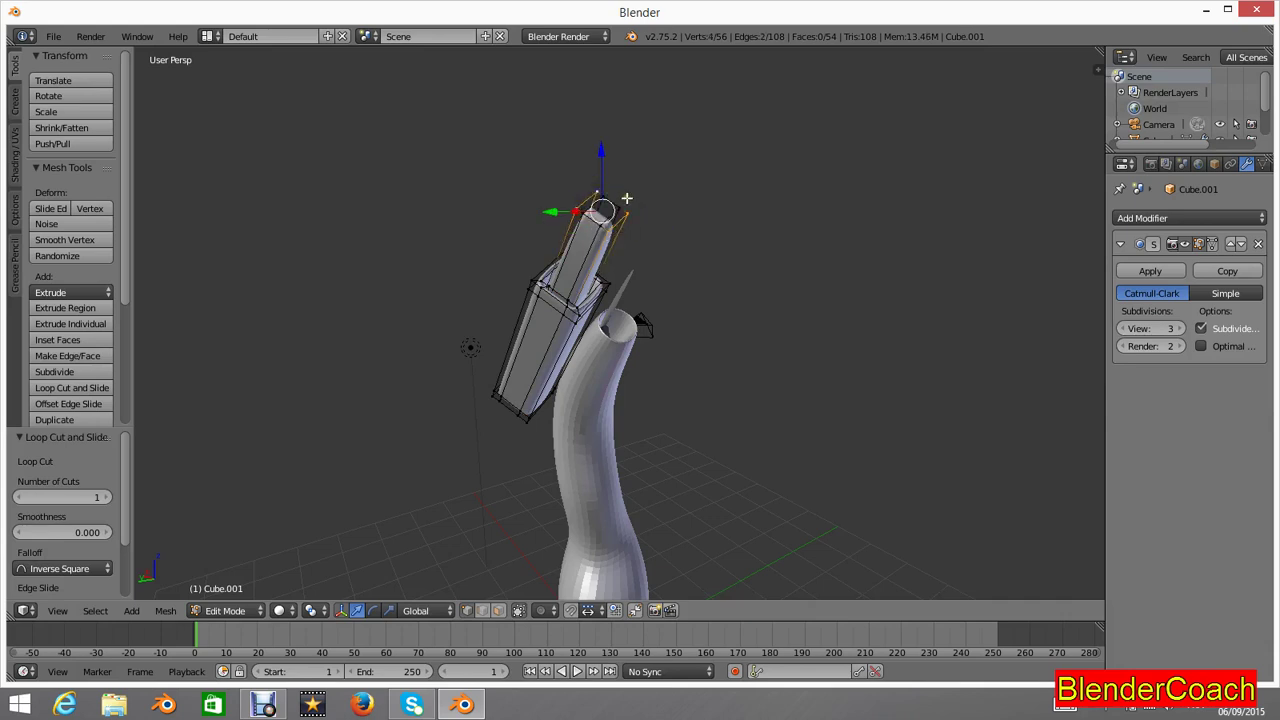
Step: Move two neighbouring vertices at one corner of the thin section's end by about X 0.034, Y 0.067, Z -0.187
{"action": "middle_click_drag", "start_coordinate": [644, 276], "coordinate": [652, 263]}
{"action": "right_click", "coordinate": [658, 145]}
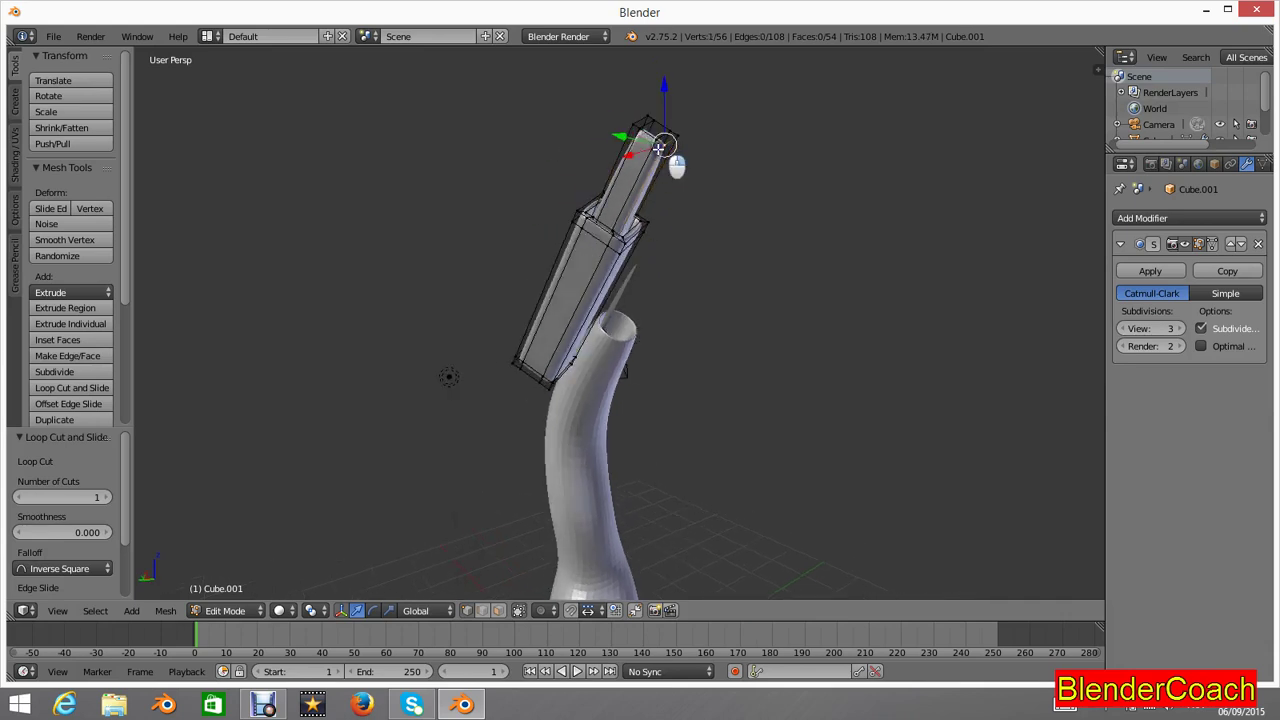
{"action": "right_click", "coordinate": [677, 137], "text": "shift"}
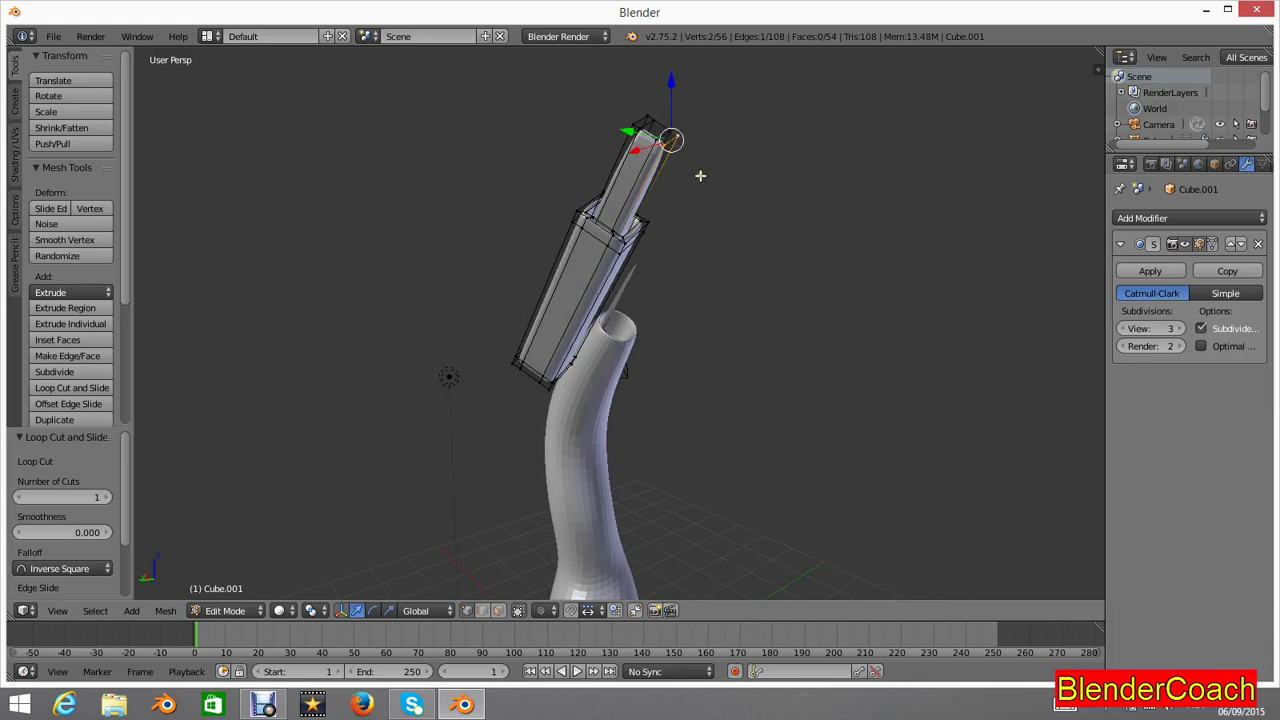
{"action": "key", "text": "r"}
{"action": "key", "text": "Escape"}
{"action": "key", "text": "g"}
{"action": "left_click", "coordinate": [686, 204]}
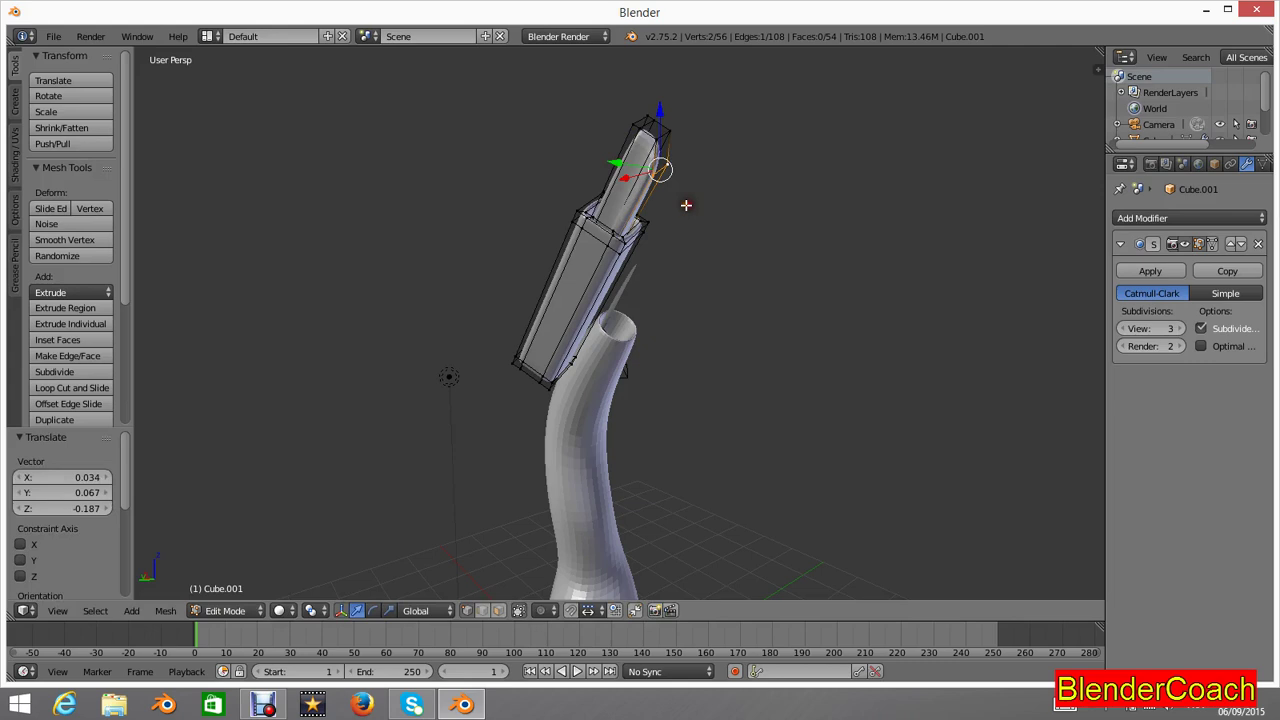
Step: Move two vertices at the opposite corner of the end by about X 0.068, Y 0.113, Z -0.207 and return to Object Mode
{"action": "right_click", "coordinate": [637, 122]}
{"action": "right_click", "coordinate": [668, 131], "text": "shift"}
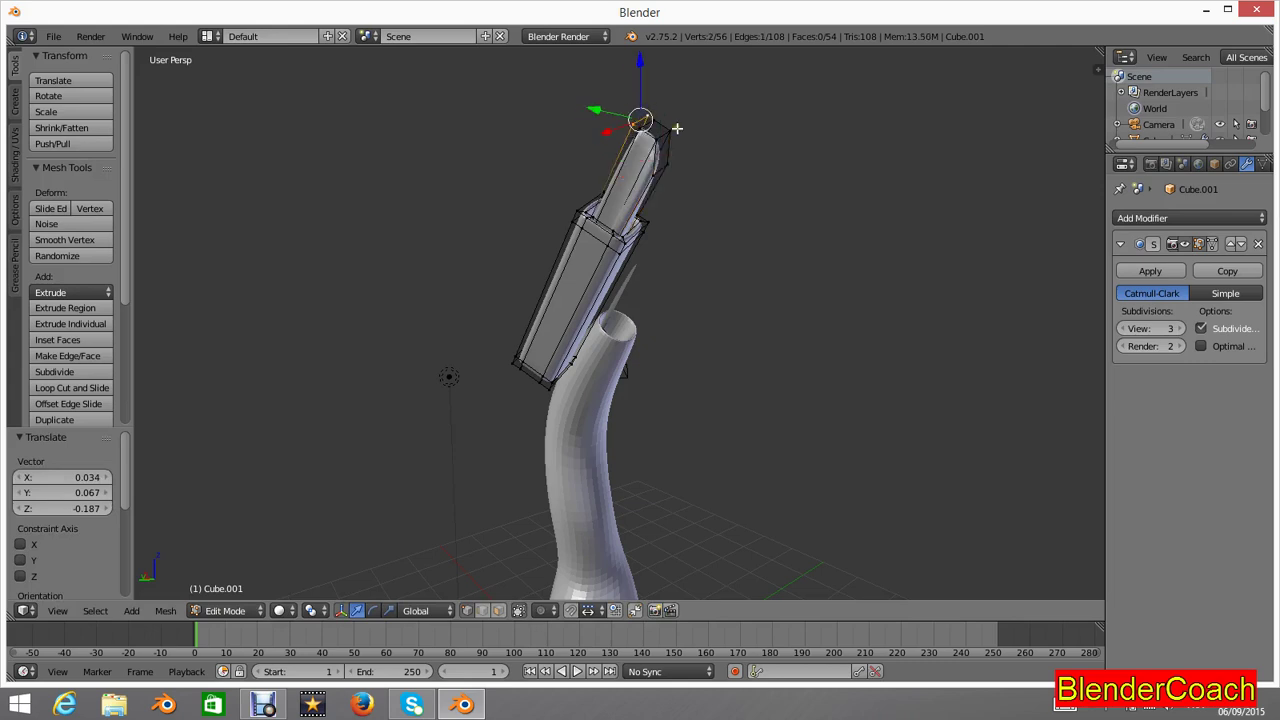
{"action": "key", "text": "g"}
{"action": "left_click", "coordinate": [669, 183]}
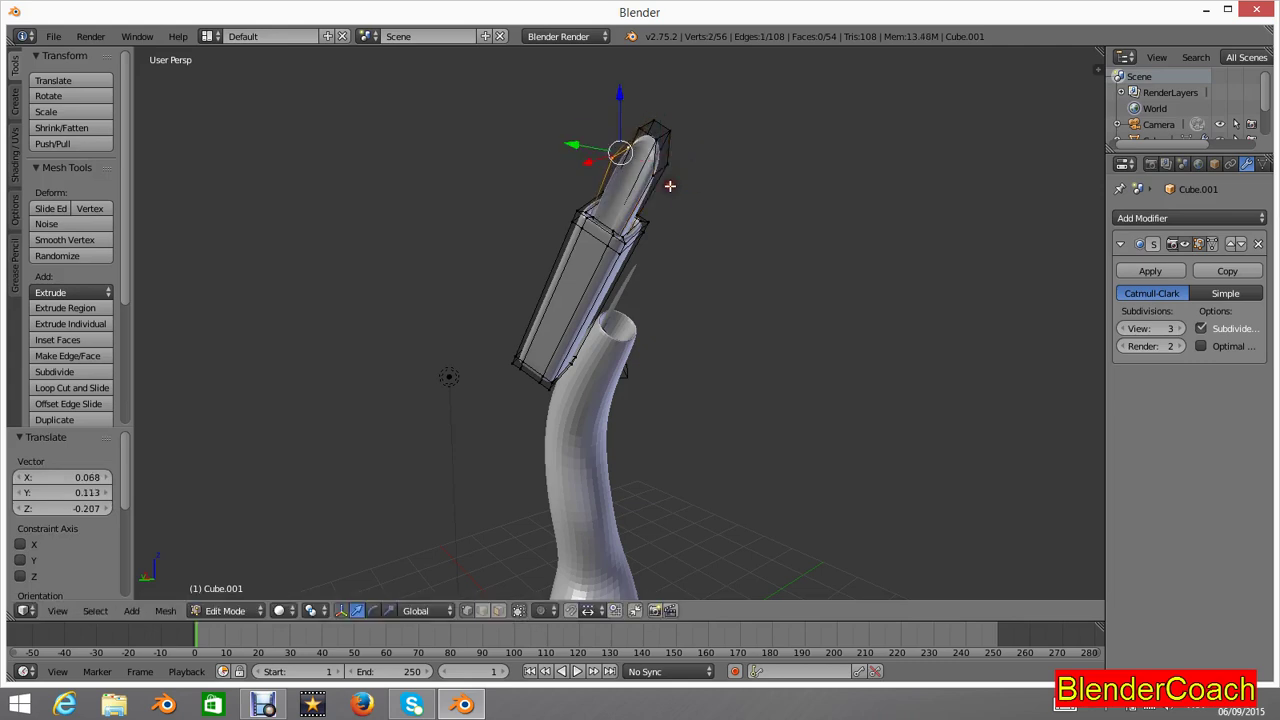
{"action": "mouse_move", "coordinate": [709, 196]}
{"action": "middle_mouse_down"}
{"action": "mouse_move", "coordinate": [654, 220]}
{"action": "mouse_move", "coordinate": [718, 199]}
{"action": "middle_mouse_up"}
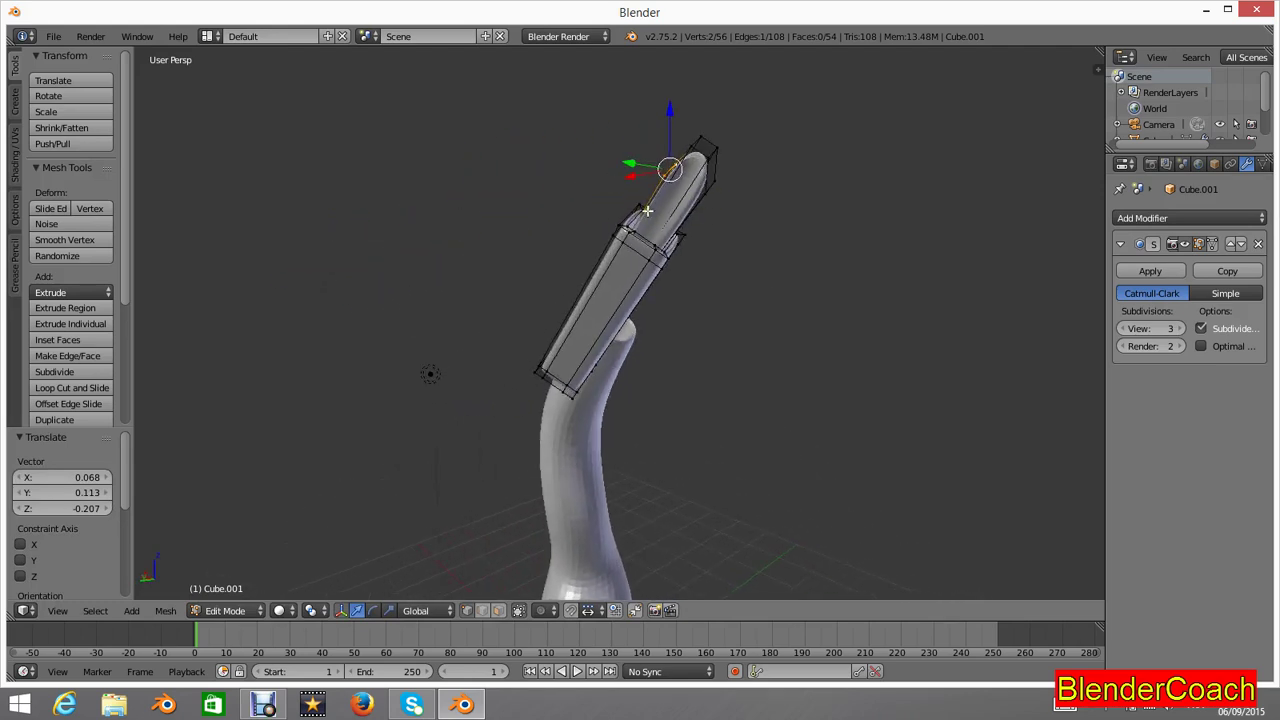
{"action": "scroll", "coordinate": [647, 211], "scroll_direction": "down", "scroll_amount": 5}
{"action": "middle_click_drag", "start_coordinate": [640, 254], "coordinate": [543, 268]}
{"action": "key", "text": "Tab"}
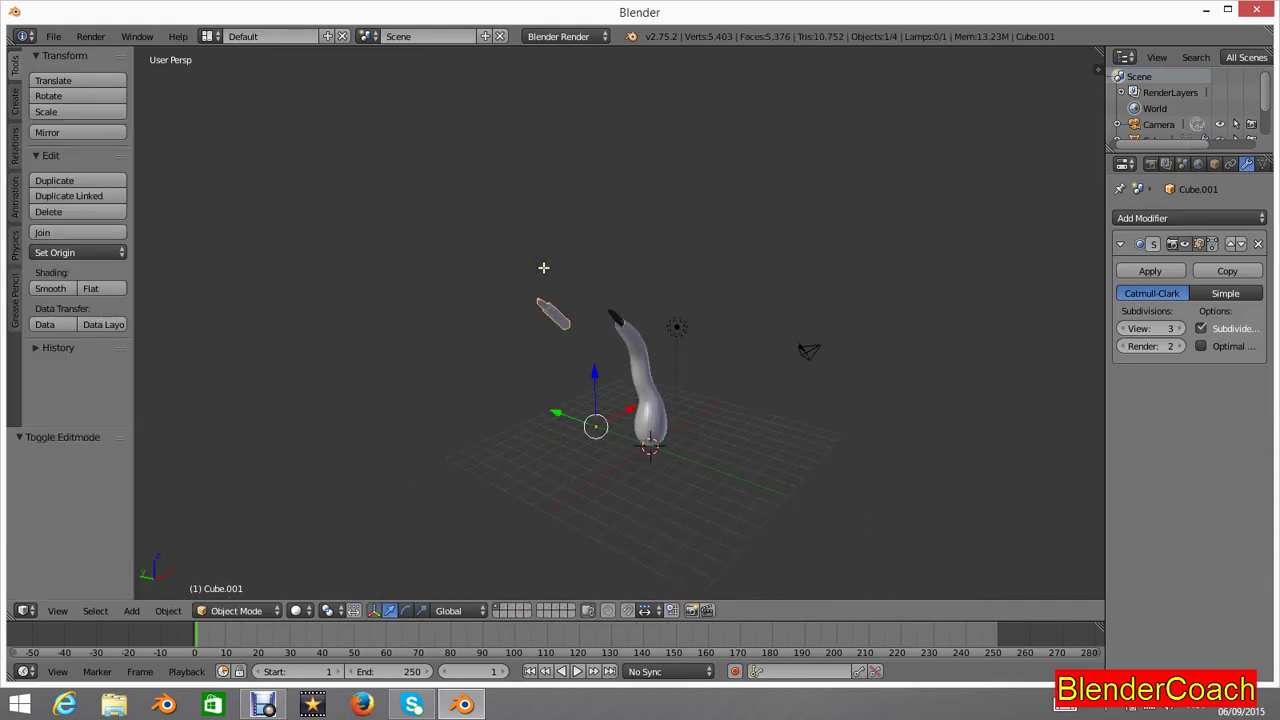
Step: Examine the reshaped tip and the arm's open end from several angles and distances
{"action": "scroll", "coordinate": [601, 313], "scroll_direction": "up", "scroll_amount": 4}
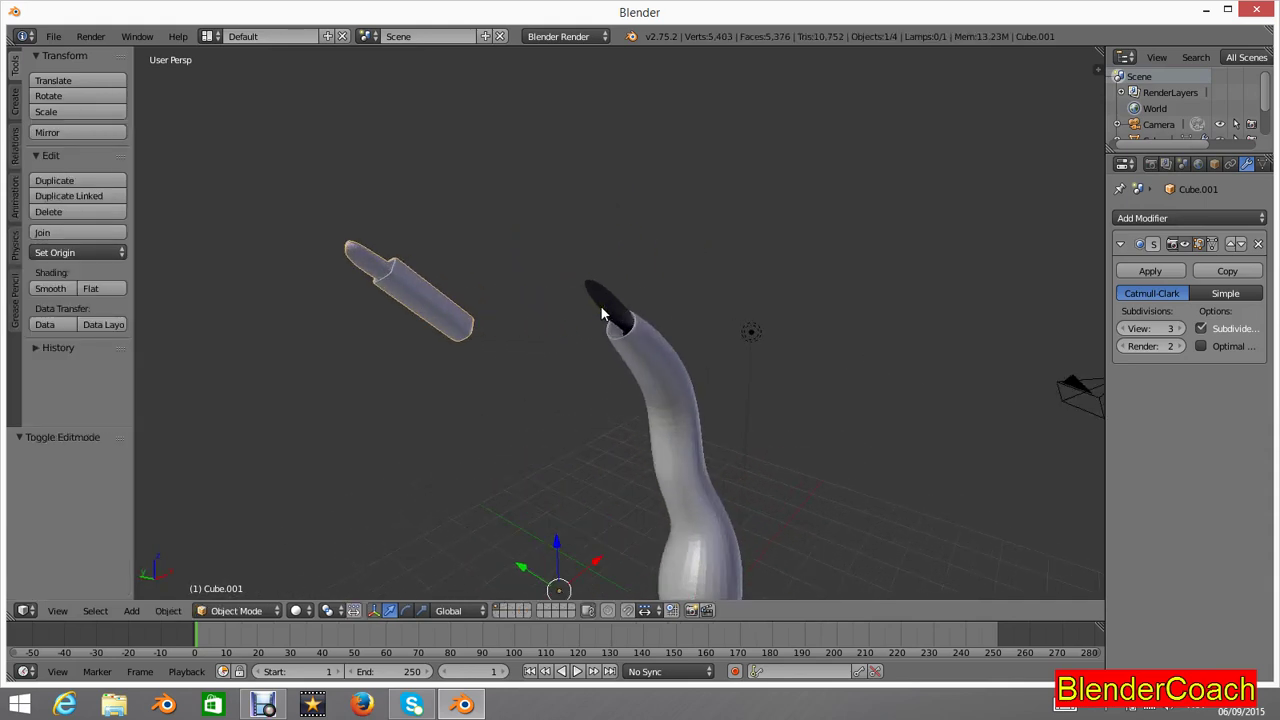
{"action": "scroll", "coordinate": [538, 296], "scroll_direction": "down", "scroll_amount": 5}
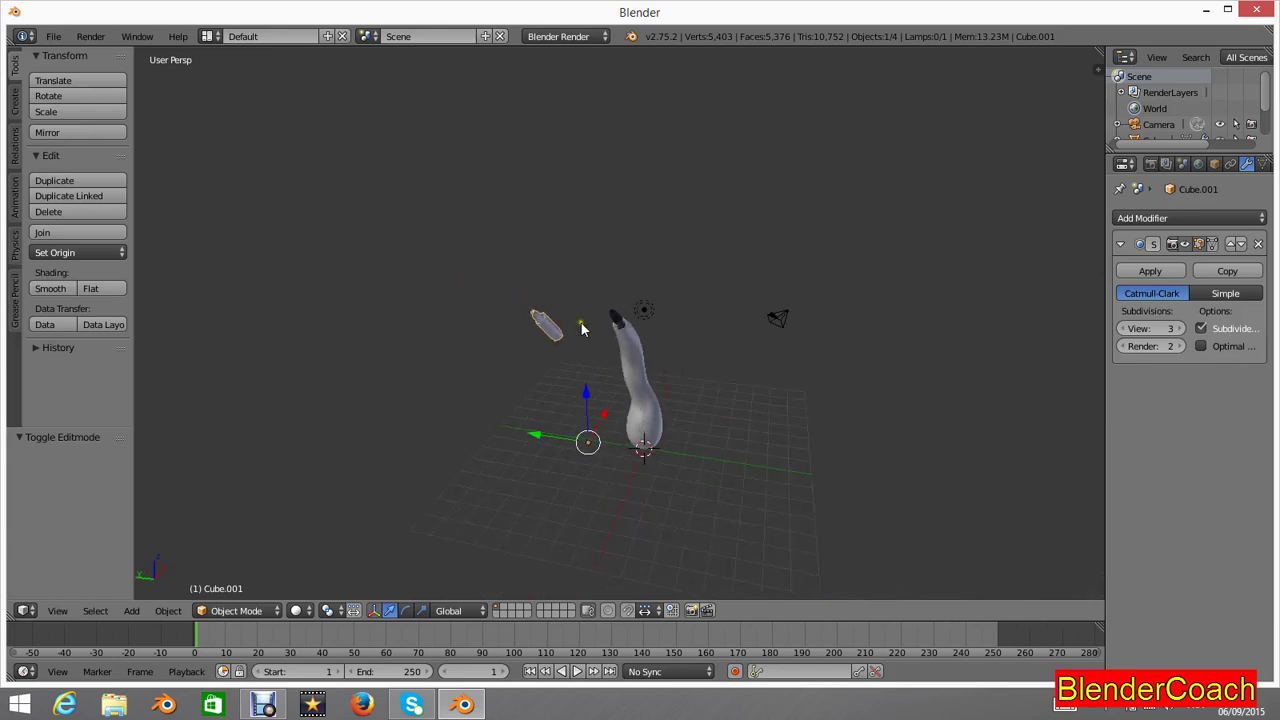
{"action": "middle_click_drag", "start_coordinate": [581, 323], "coordinate": [716, 334]}
{"action": "middle_click_drag", "start_coordinate": [617, 341], "coordinate": [768, 319]}
{"action": "scroll", "coordinate": [674, 358], "scroll_direction": "up", "scroll_amount": 4}
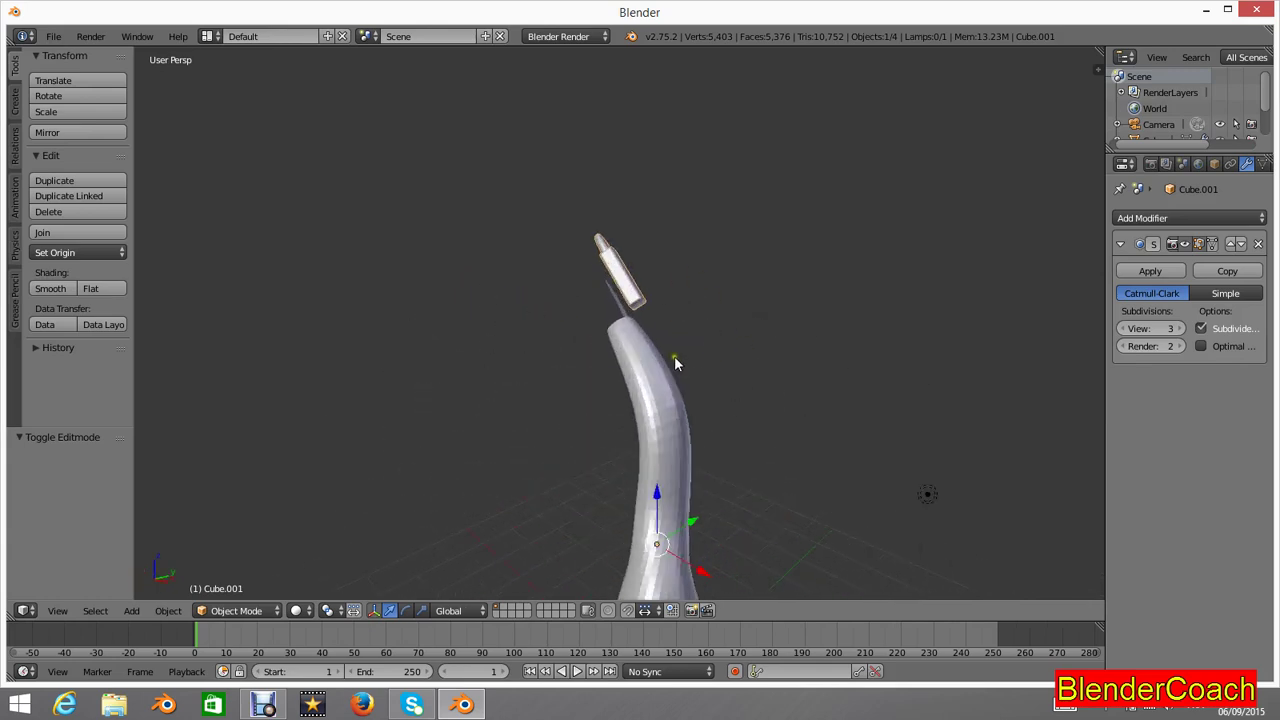
{"action": "scroll", "coordinate": [642, 260], "scroll_direction": "up", "scroll_amount": 5}
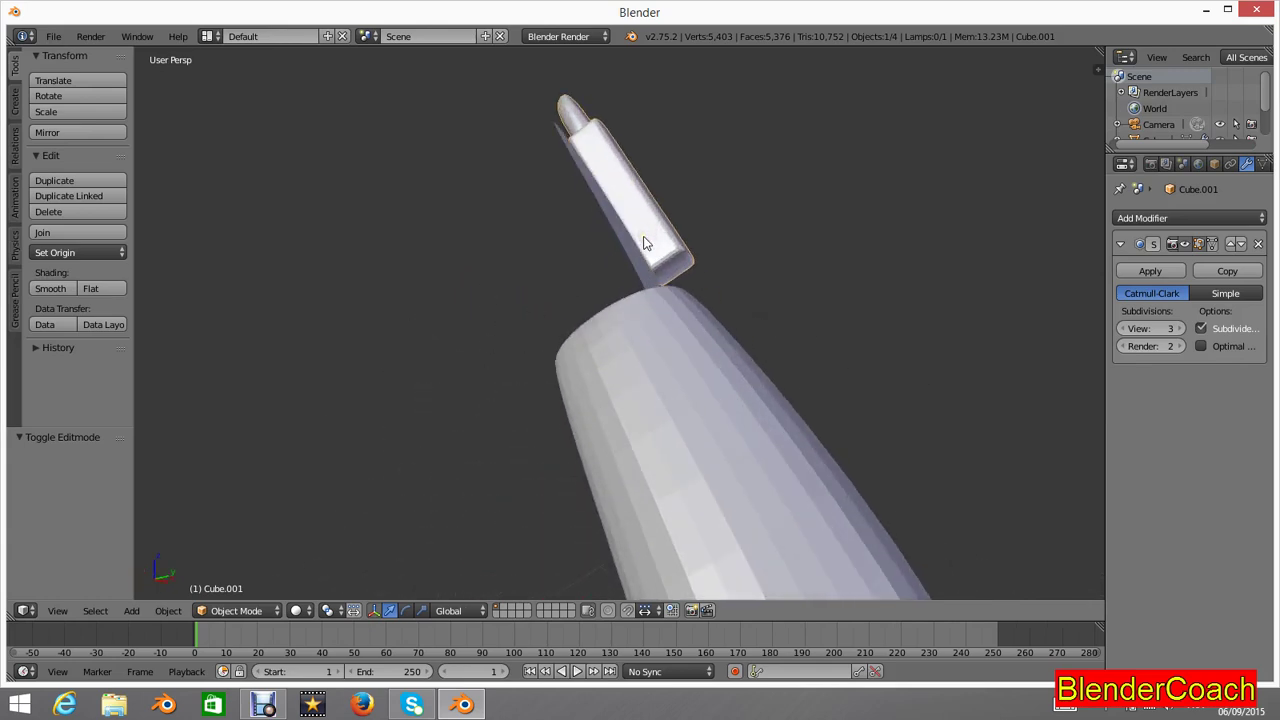
{"action": "scroll", "coordinate": [660, 240], "scroll_direction": "down", "scroll_amount": 8}
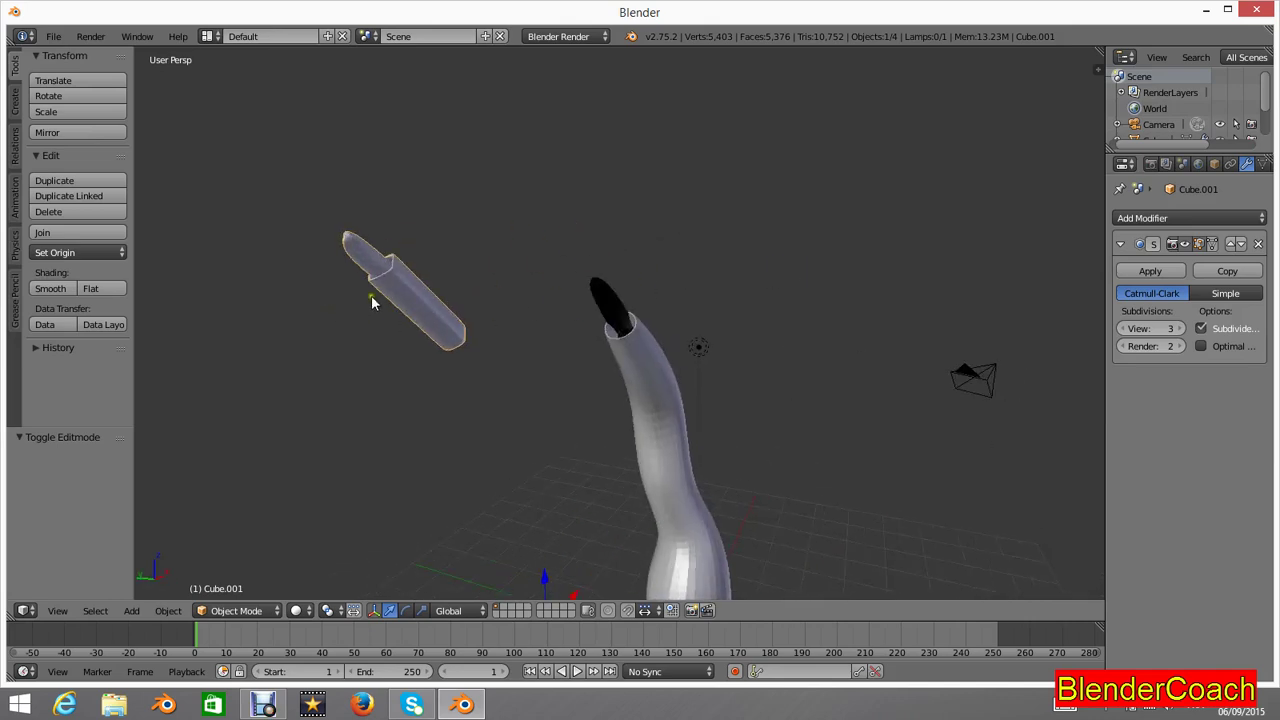